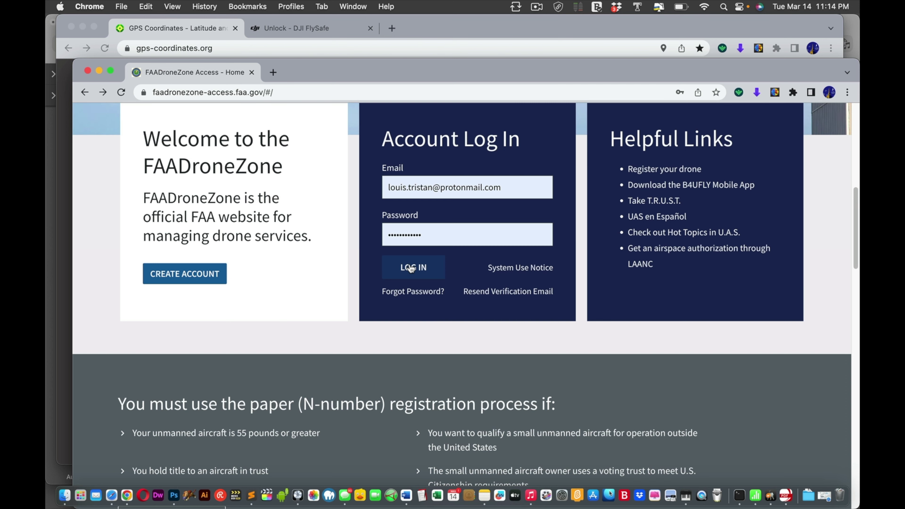
# Sign in, accept the System Use Notice, and scroll the Part 107 dashboard to Waivers & Airspace Authorizations.
pyautogui.click(410, 267)
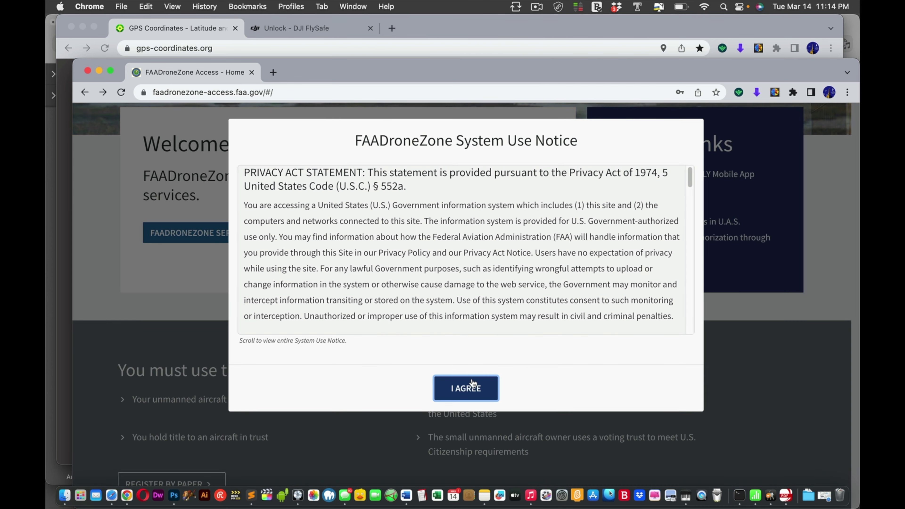
pyautogui.click(472, 386)
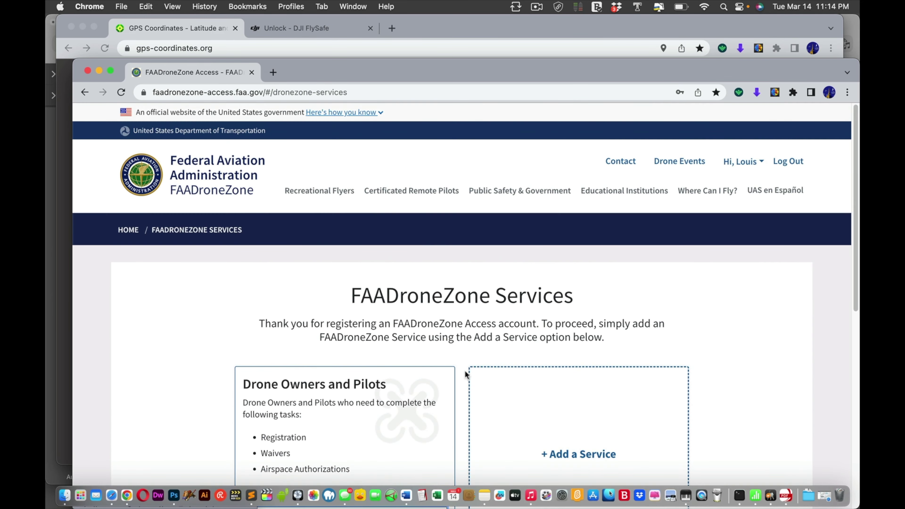
pyautogui.scroll(-6, 465, 371)
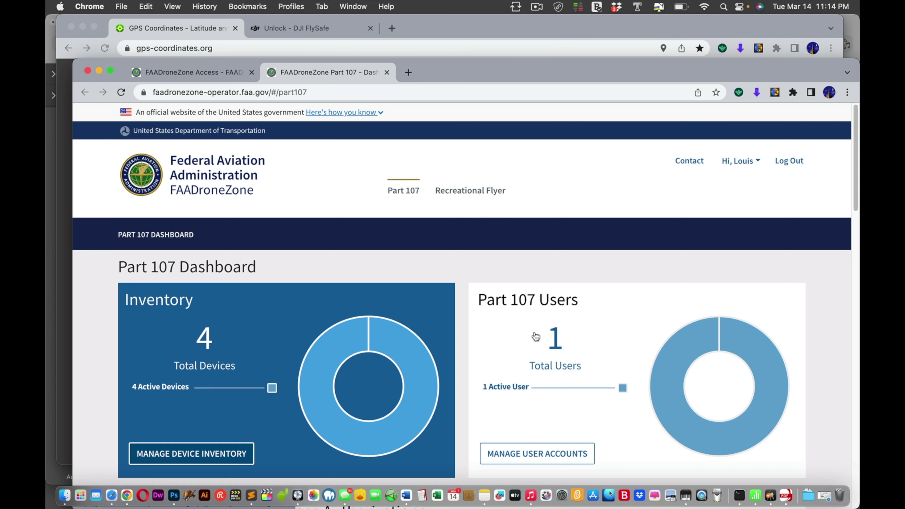
pyautogui.scroll(-4, 535, 342)
pyautogui.scroll(-12, 535, 336)
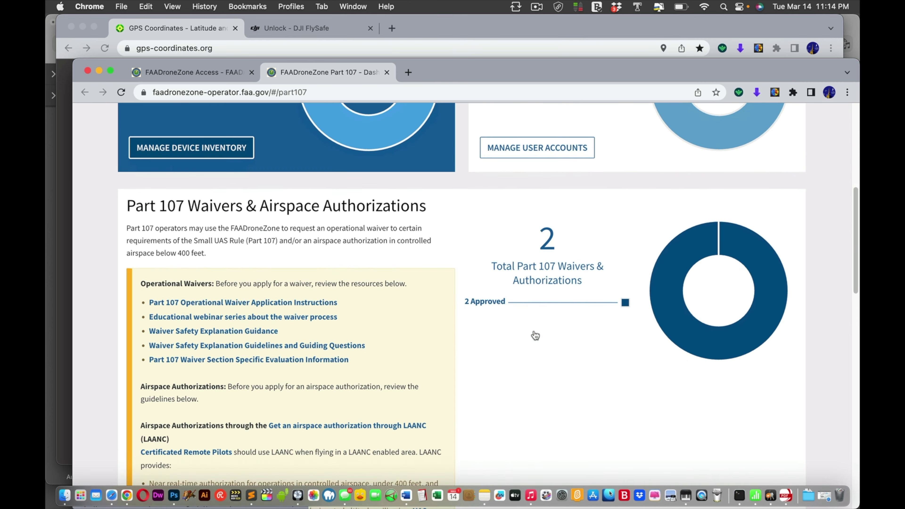
pyautogui.scroll(-6, 534, 331)
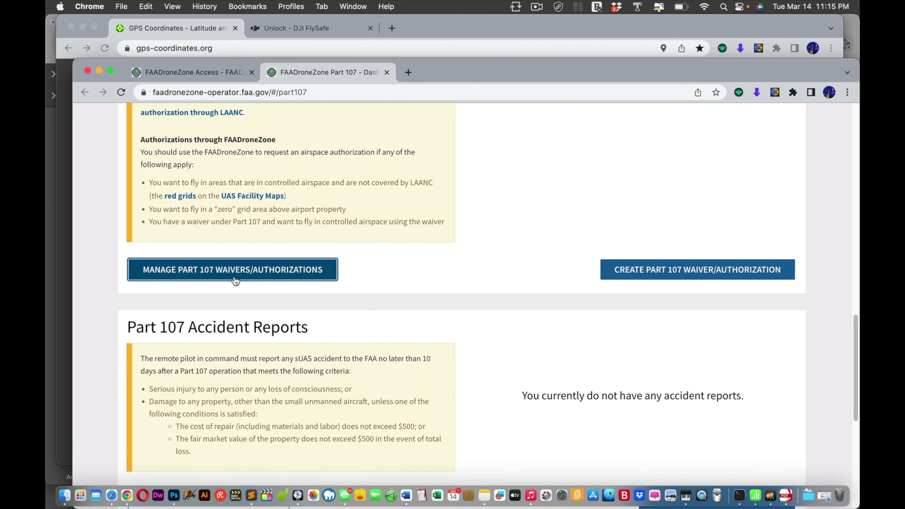
# Open Manage Part 107 Waivers/Authorizations and highlight the first authorization's Approved status.
pyautogui.click(260, 271)
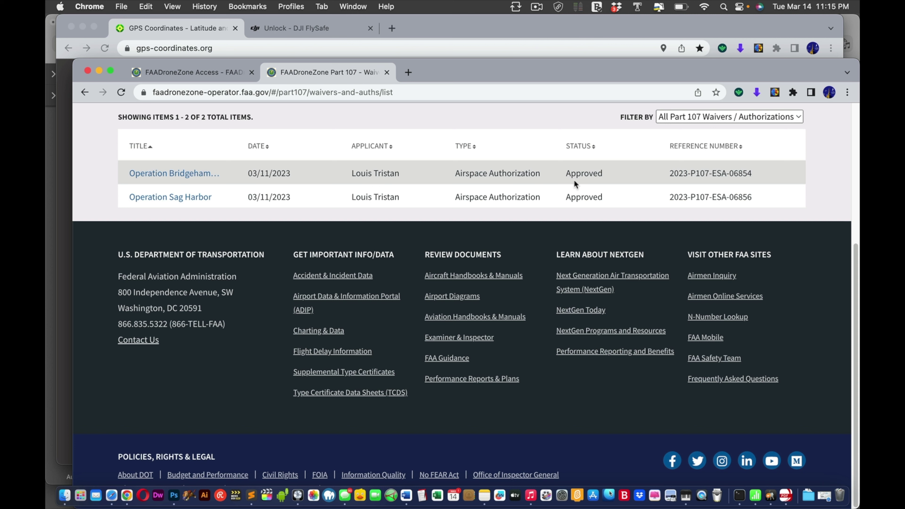
pyautogui.moveTo(566, 173); pyautogui.dragTo(596, 174)
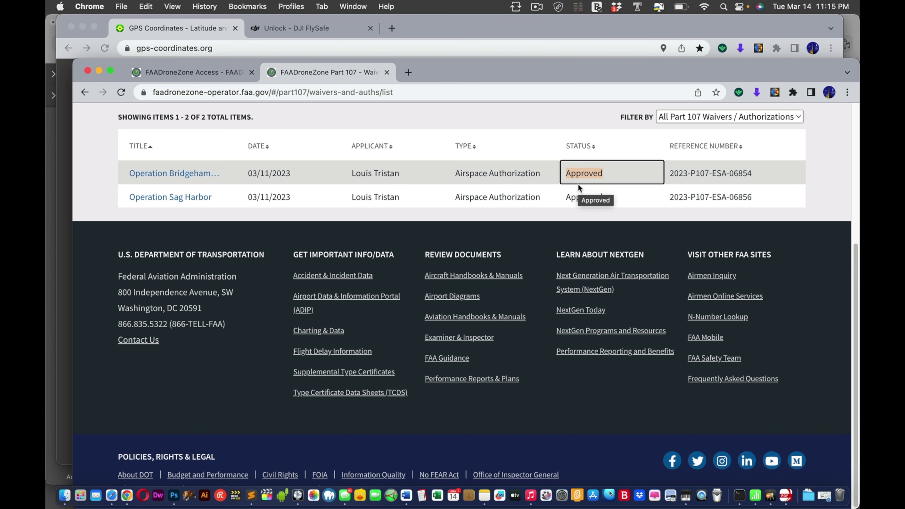
# Bring the DJI FlySafe window forward, highlight its Unlock Request heading, and reposition the window.
pyautogui.click(313, 26)
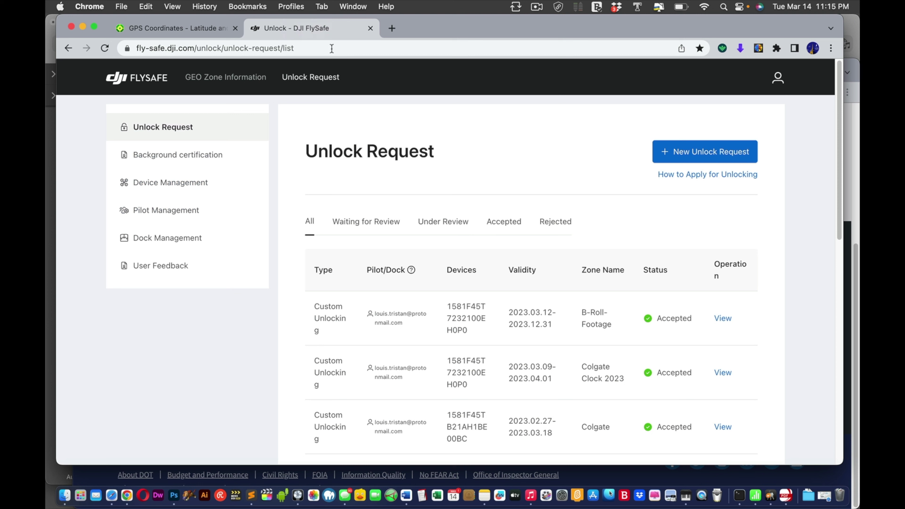
pyautogui.moveTo(305, 150); pyautogui.dragTo(442, 157)
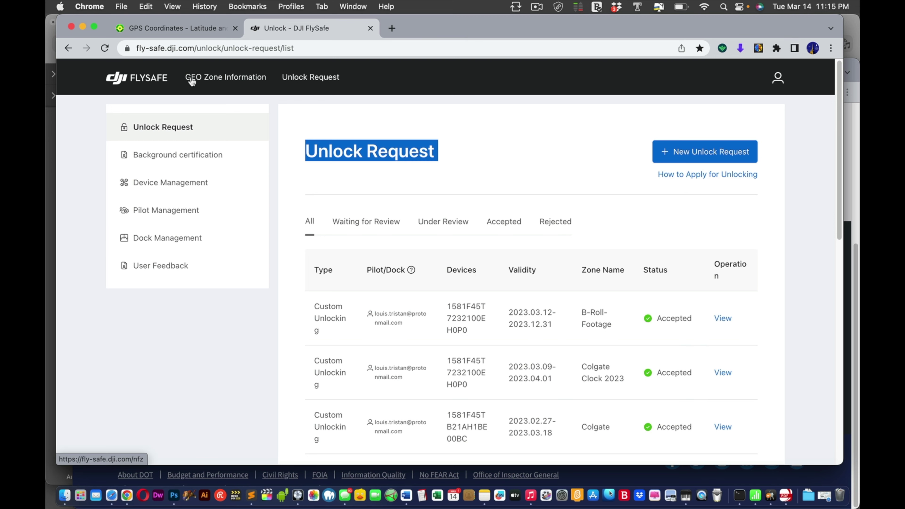
pyautogui.moveTo(491, 23); pyautogui.dragTo(465, 199)
# Bring FAADroneZone back and start a new Part 107 application of type Airspace Authorization.
pyautogui.click(470, 134)
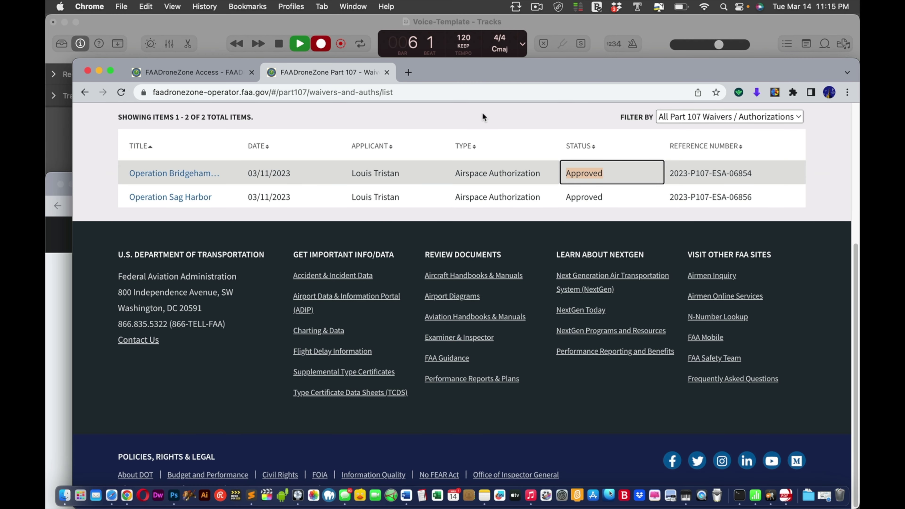
pyautogui.moveTo(524, 83); pyautogui.dragTo(498, 31)
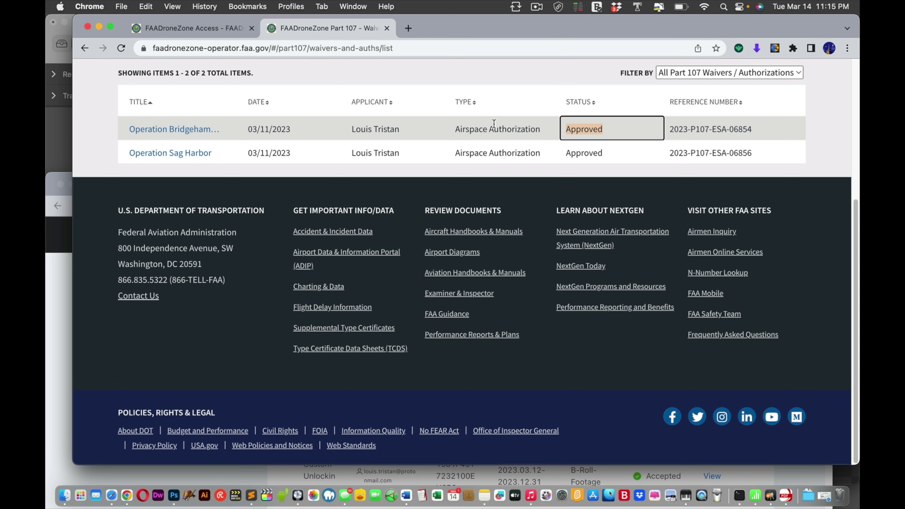
pyautogui.scroll(5, 563, 135)
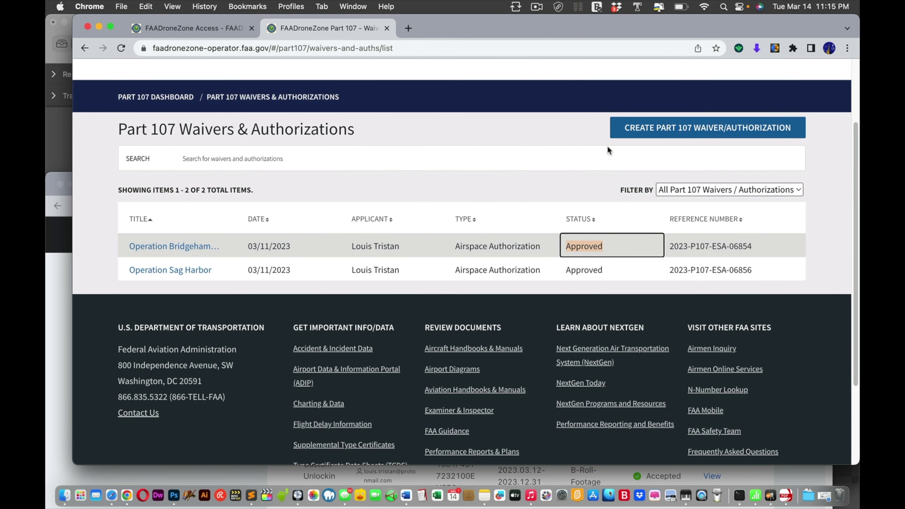
pyautogui.click(647, 131)
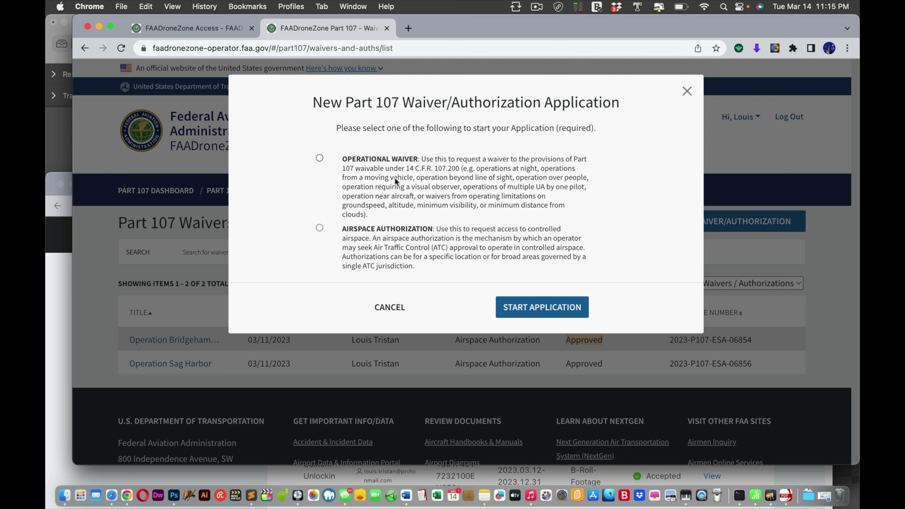
pyautogui.click(320, 228)
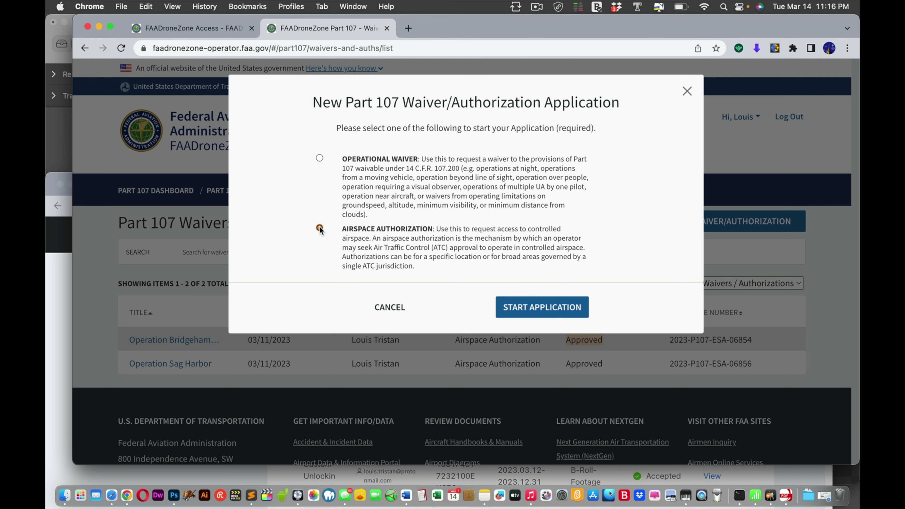
pyautogui.click(532, 309)
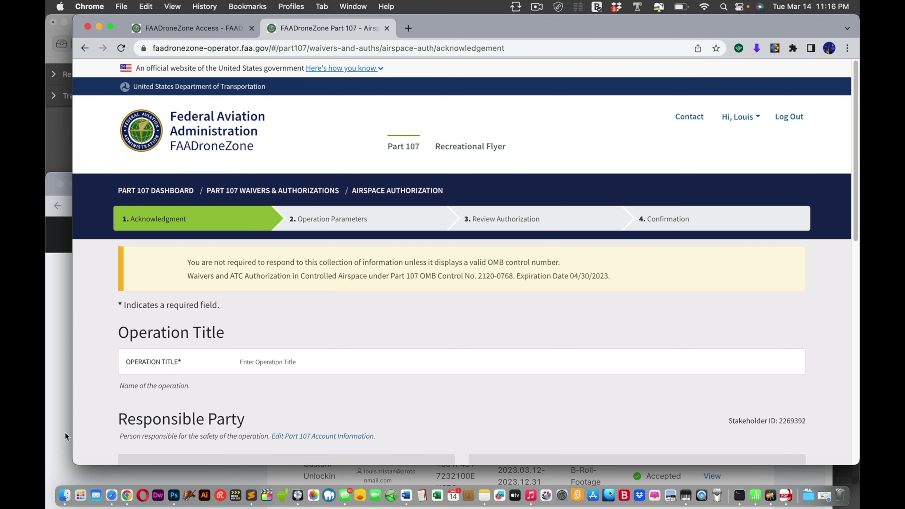
pyautogui.click(58, 421)
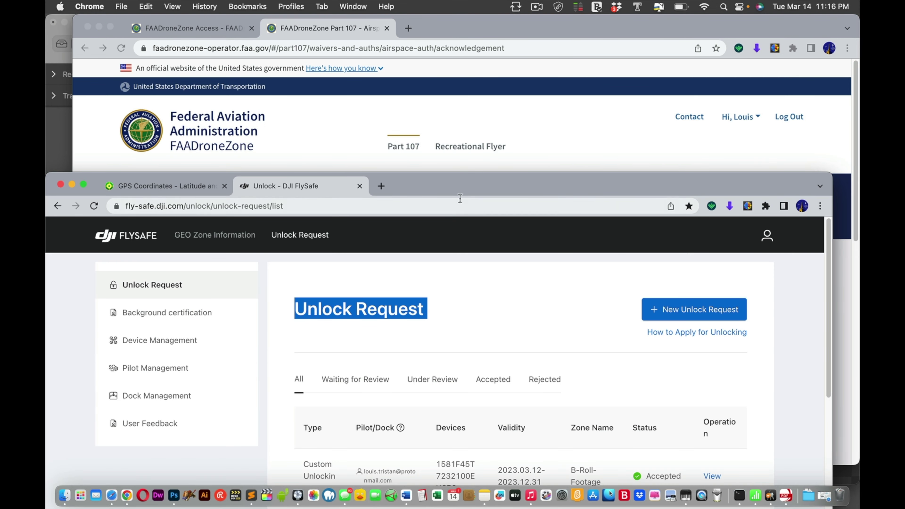
pyautogui.moveTo(465, 186); pyautogui.dragTo(479, 36)
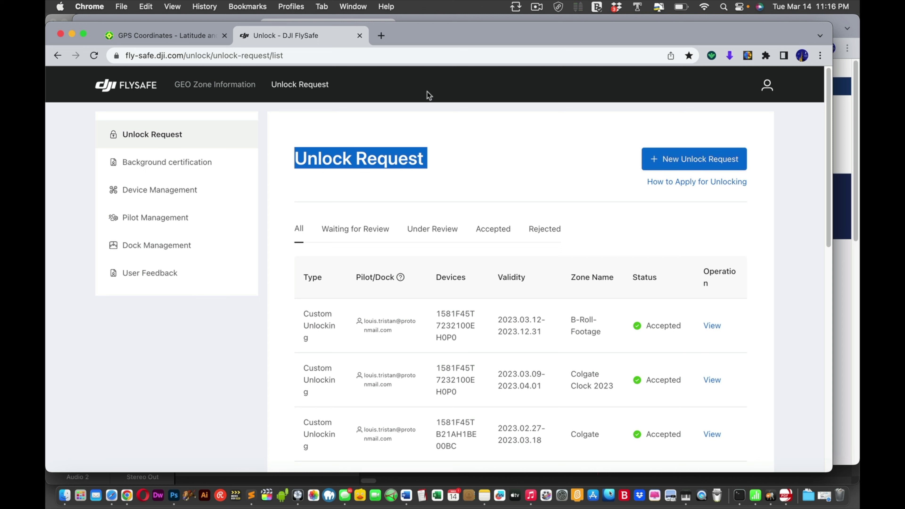
pyautogui.moveTo(428, 34); pyautogui.dragTo(444, 190)
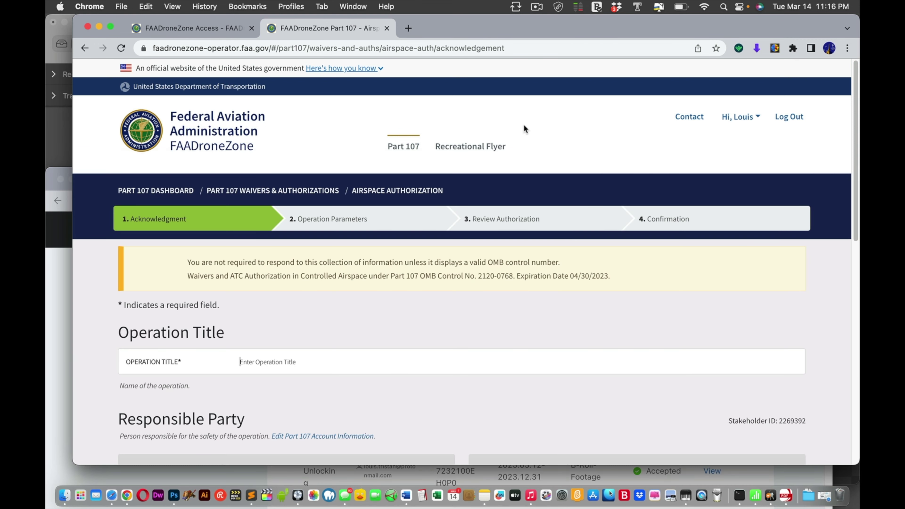
# Enter 'Operation Brian' as the authorization's operation title.
pyautogui.scroll(-3, 496, 253)
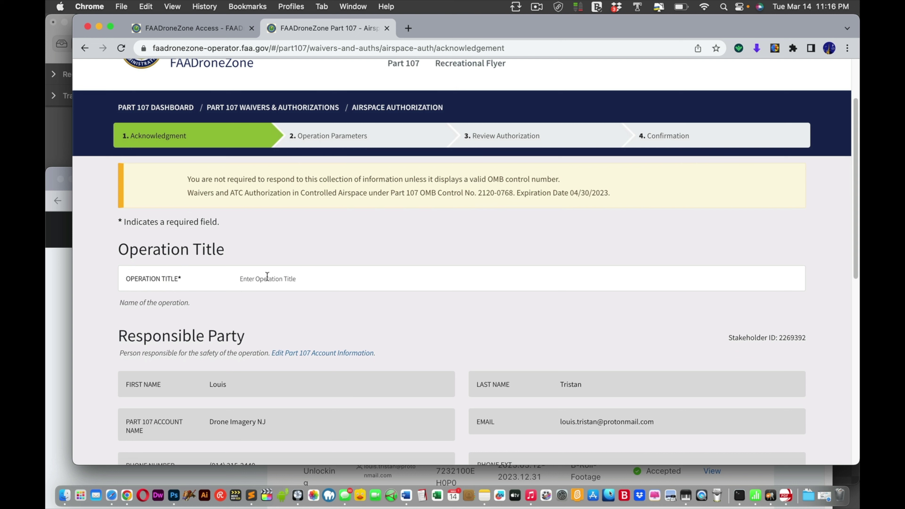
pyautogui.click(266, 277)
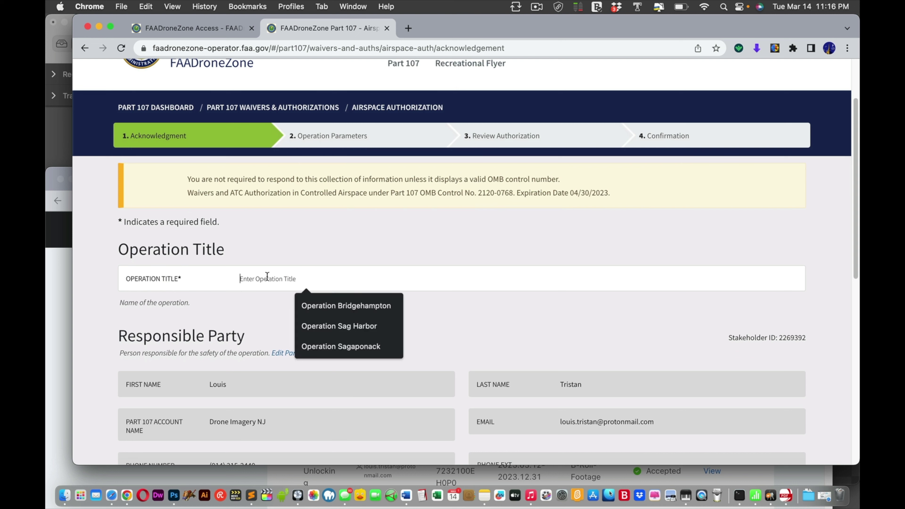
pyautogui.write('Operation Brian')
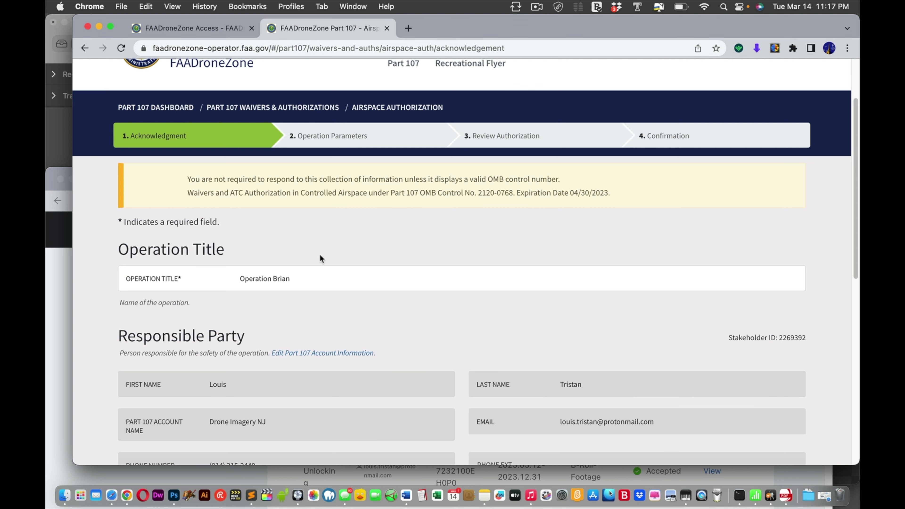
# On the desktop, preview Flight-Plan.PNG in Quick Look and Preview, then close it.
pyautogui.moveTo(859, 3)
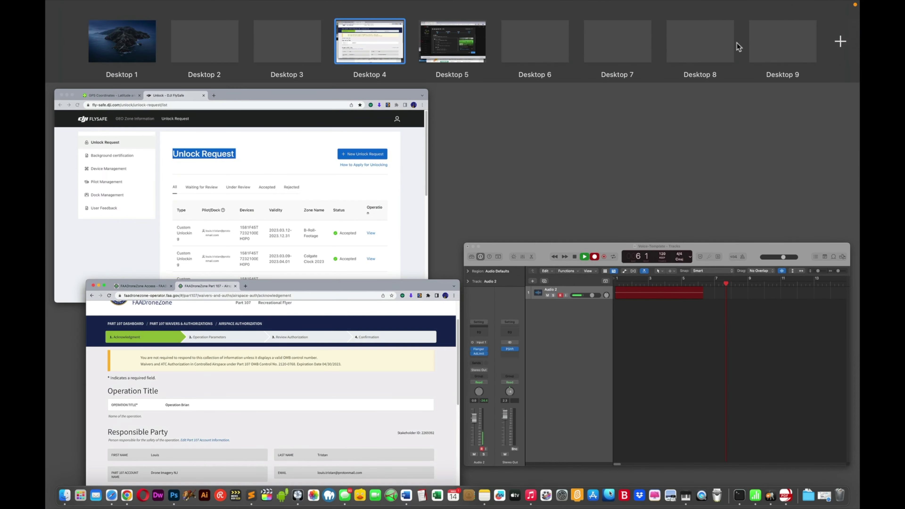
pyautogui.click(717, 44)
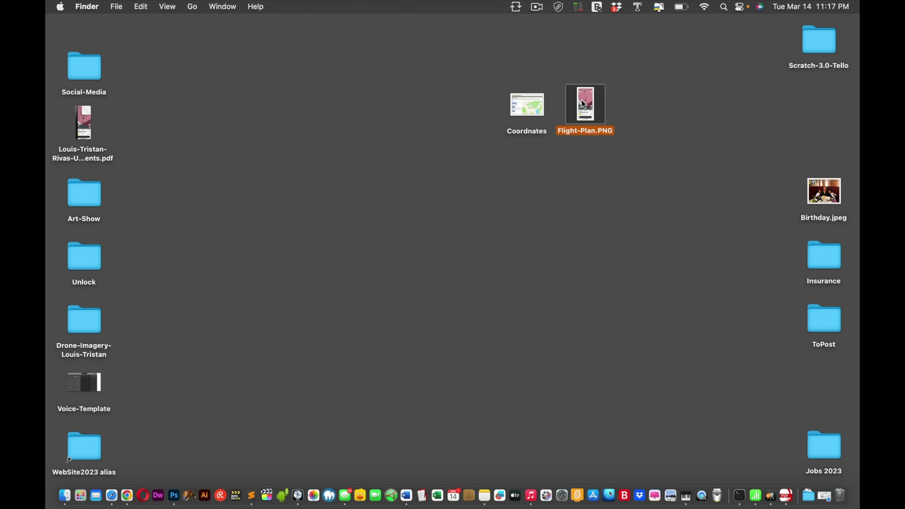
pyautogui.press('space')
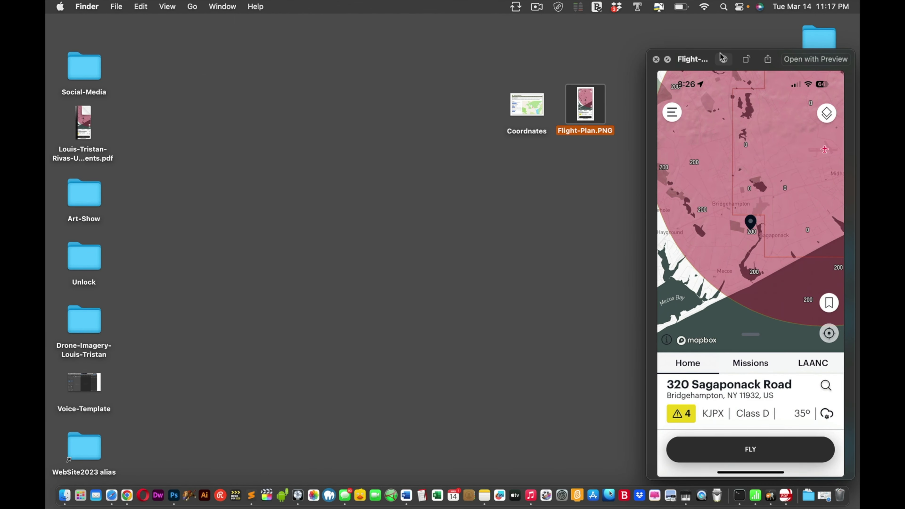
pyautogui.moveTo(715, 57); pyautogui.dragTo(378, 41)
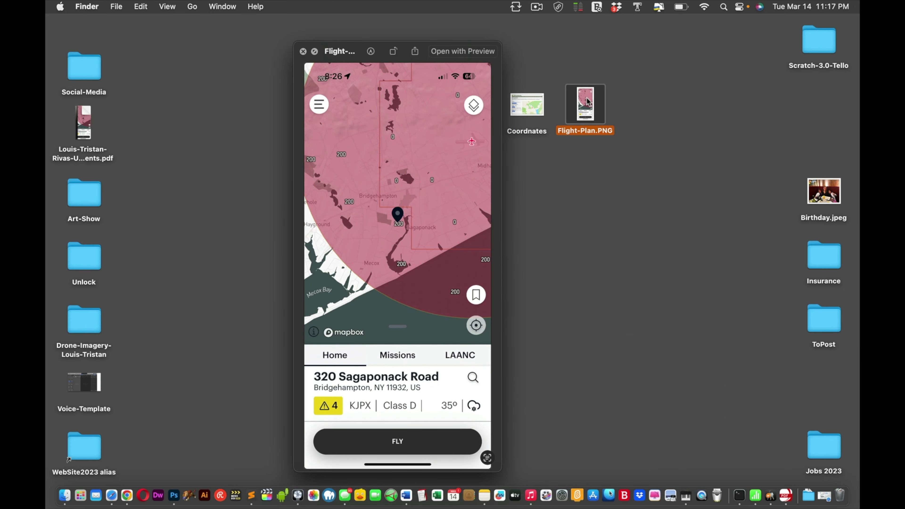
pyautogui.doubleClick(586, 104)
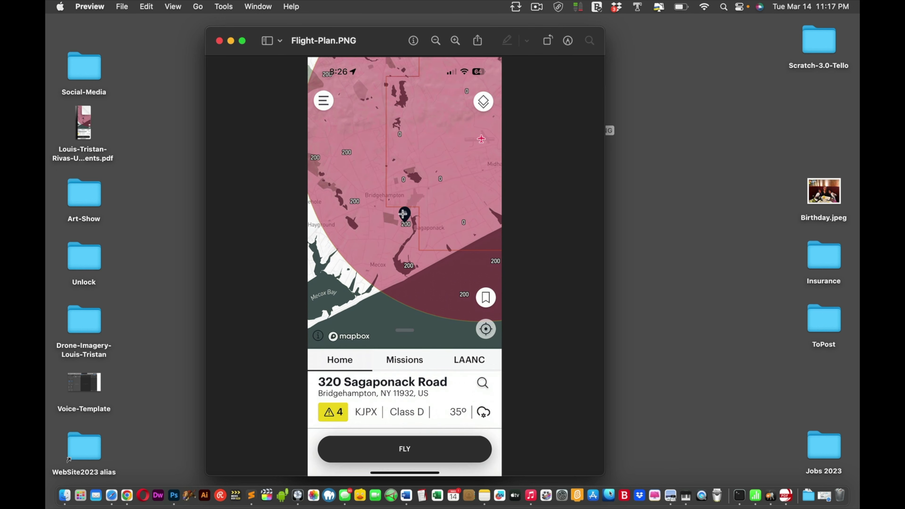
pyautogui.moveTo(344, 388)
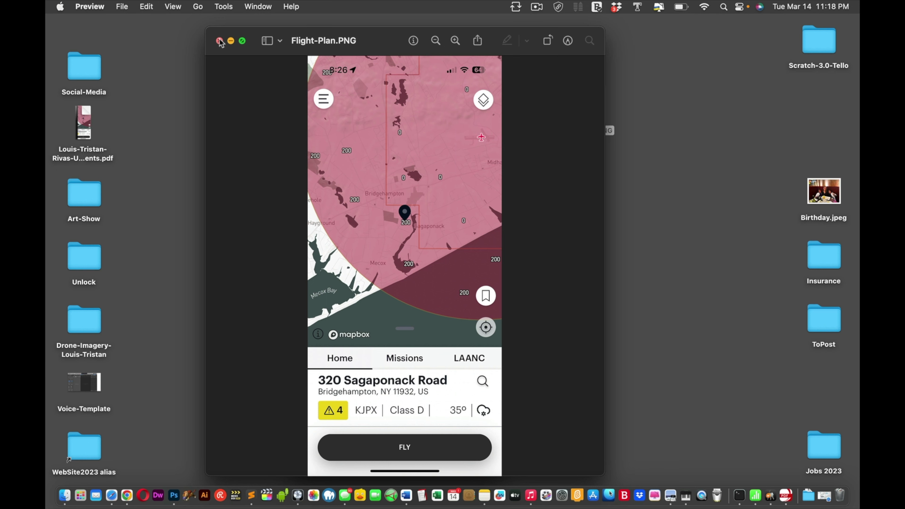
pyautogui.click(220, 42)
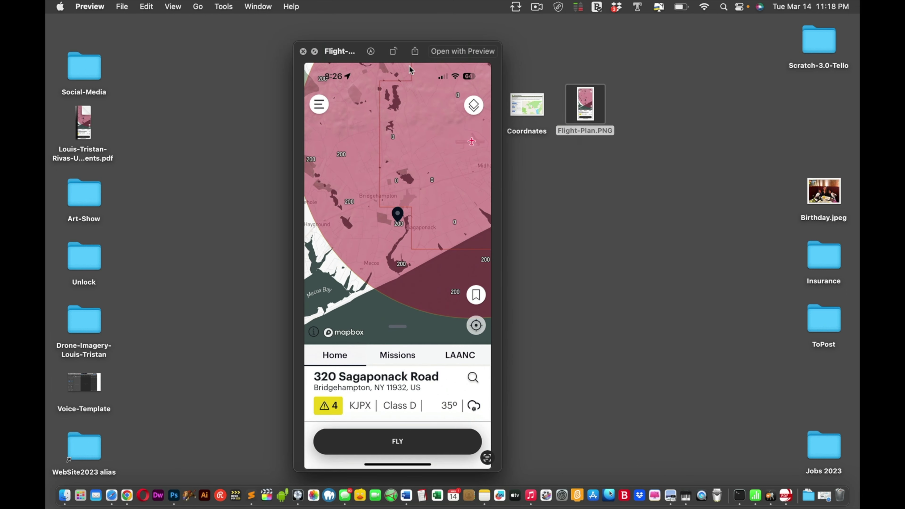
# Preview the Coordnates screenshot, close it, and select Flight-Plan.PNG.
pyautogui.click(531, 100)
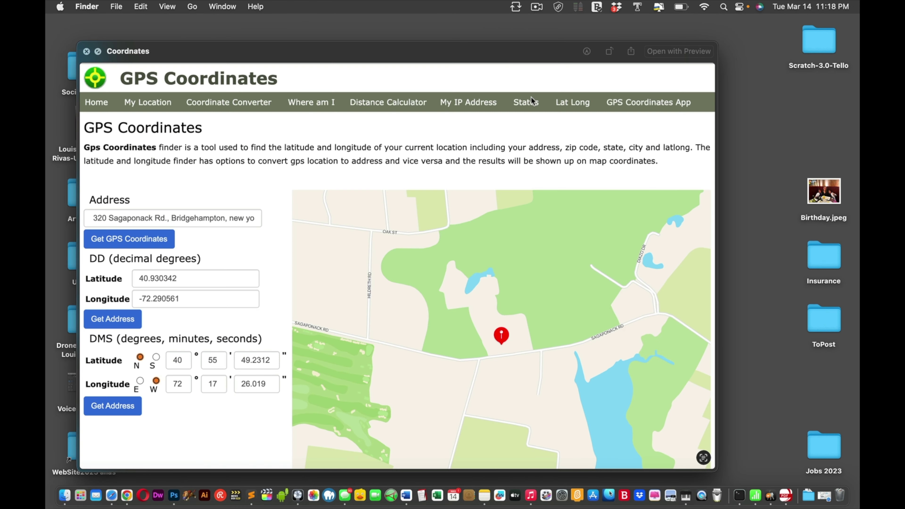
pyautogui.moveTo(448, 51); pyautogui.dragTo(494, 24)
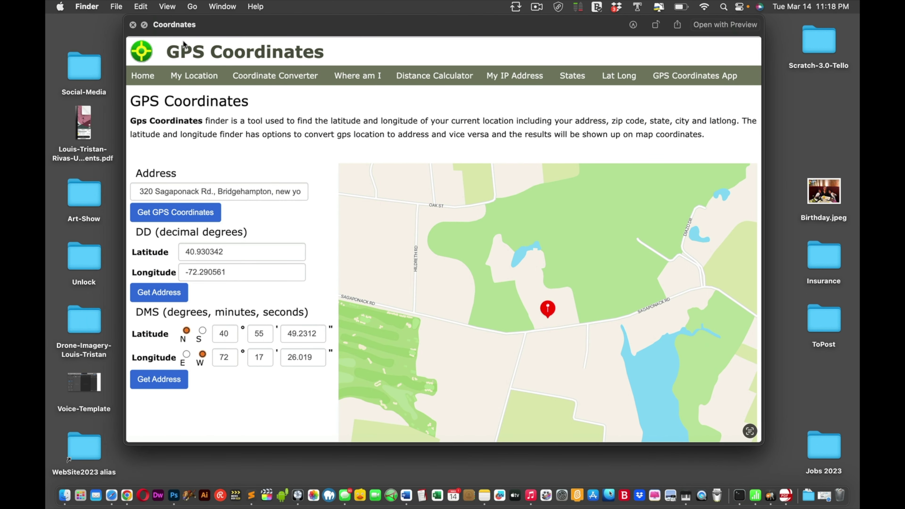
pyautogui.click(133, 25)
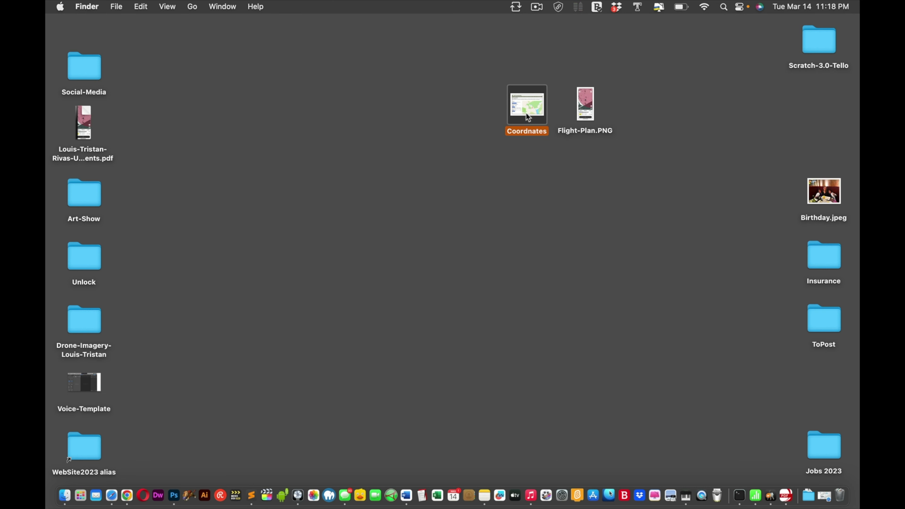
pyautogui.click(583, 120)
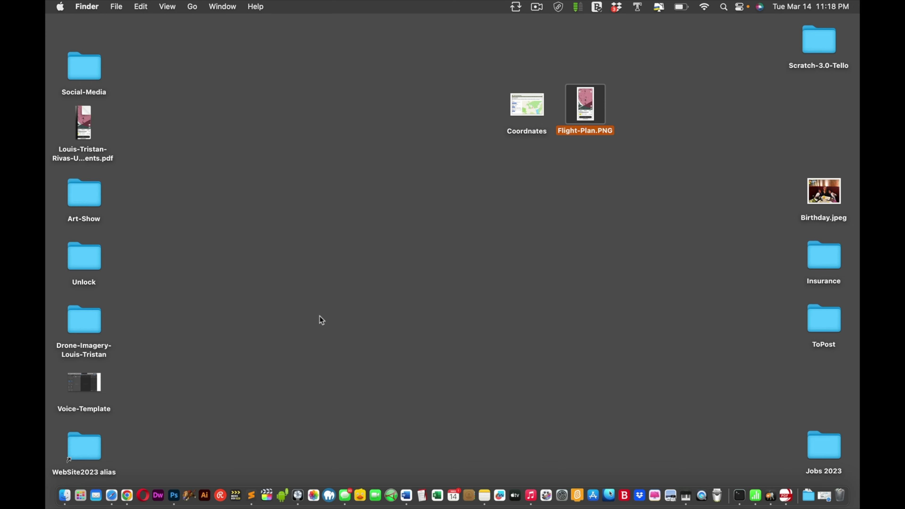
# Scroll past the Operation Brian acknowledgment and continue to the Operation Parameters step.
pyautogui.click(127, 495)
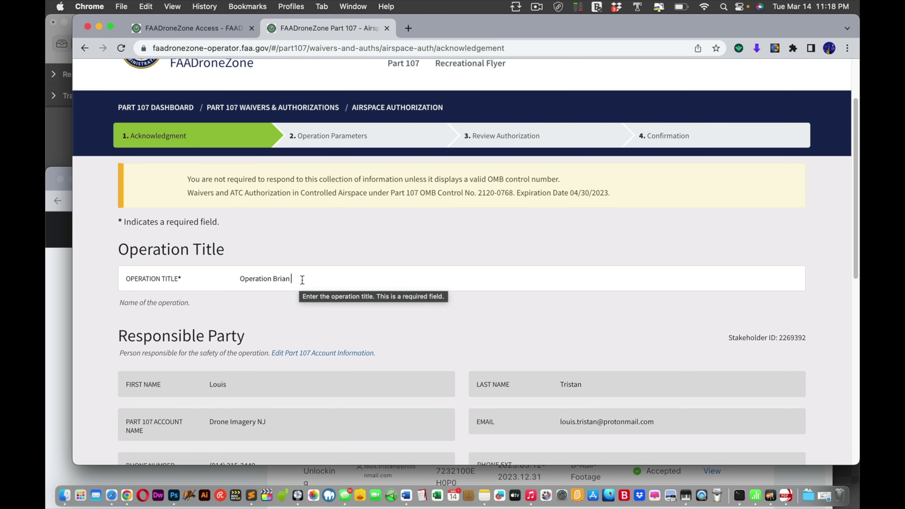
pyautogui.scroll(-3, 313, 317)
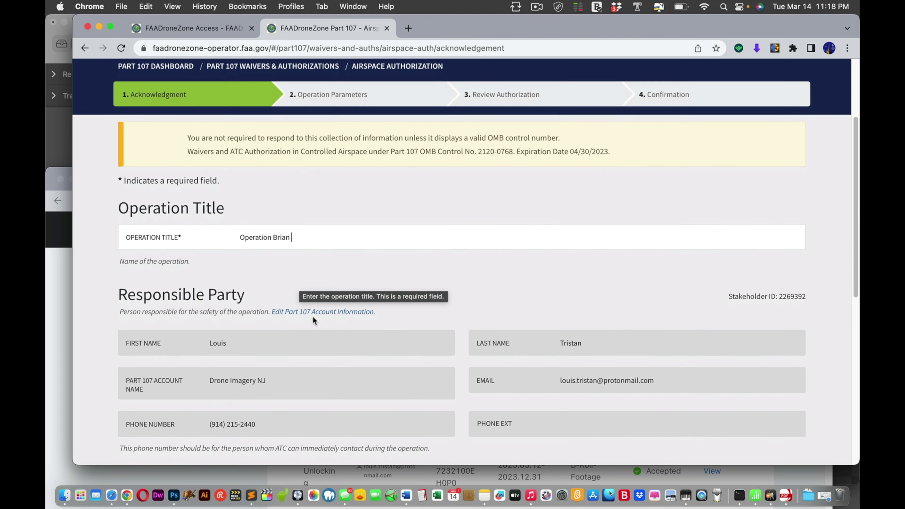
pyautogui.scroll(-8, 313, 316)
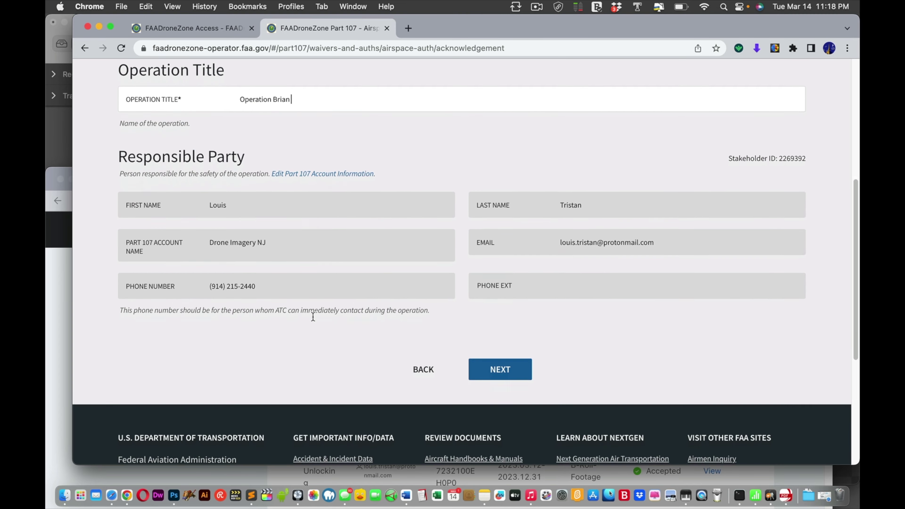
pyautogui.scroll(-2, 312, 317)
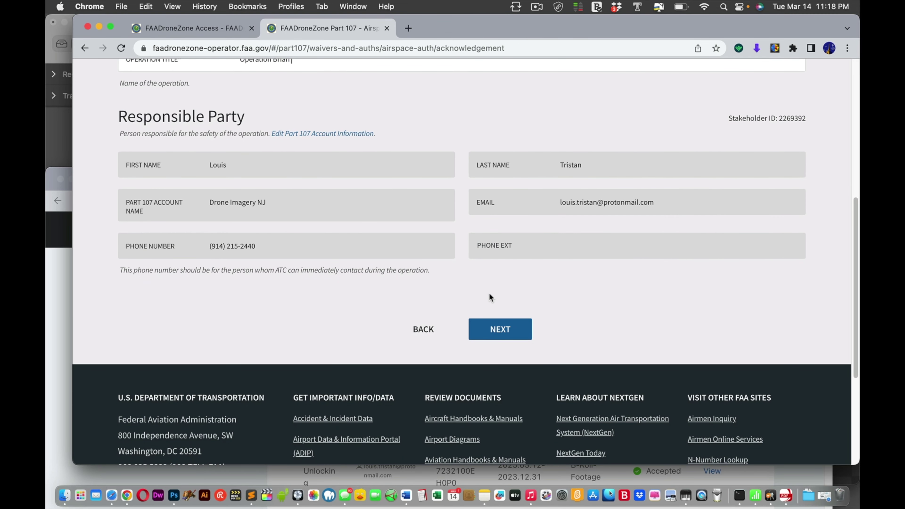
pyautogui.click(510, 330)
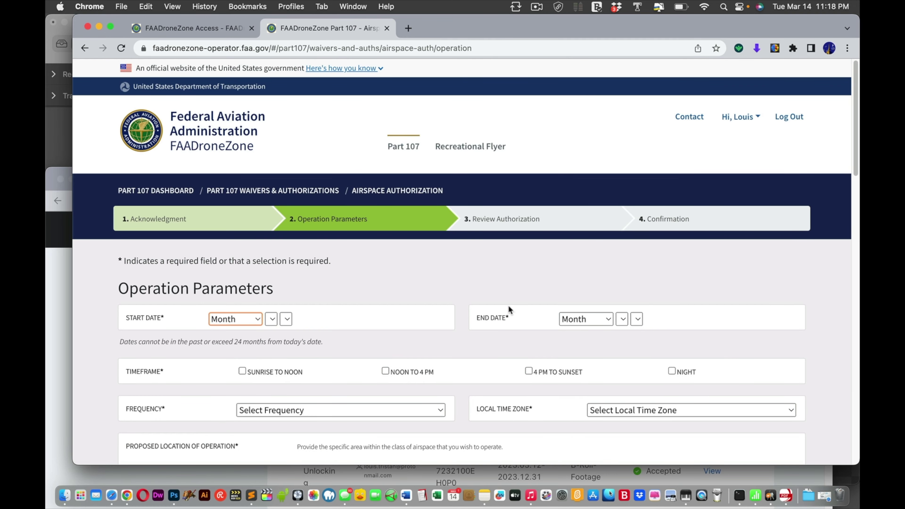
# Set the start date to March 21 with the Month and Day dropdowns.
pyautogui.scroll(-5, 508, 287)
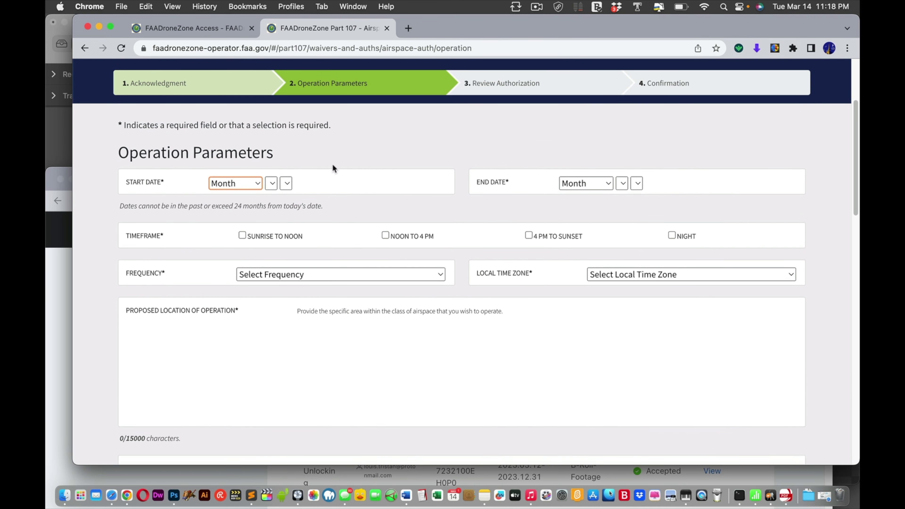
pyautogui.click(257, 184)
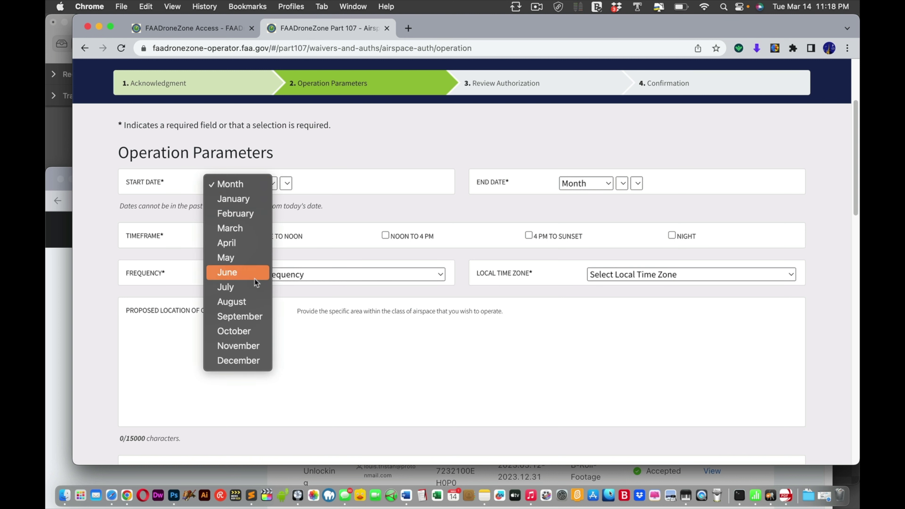
pyautogui.click(251, 237)
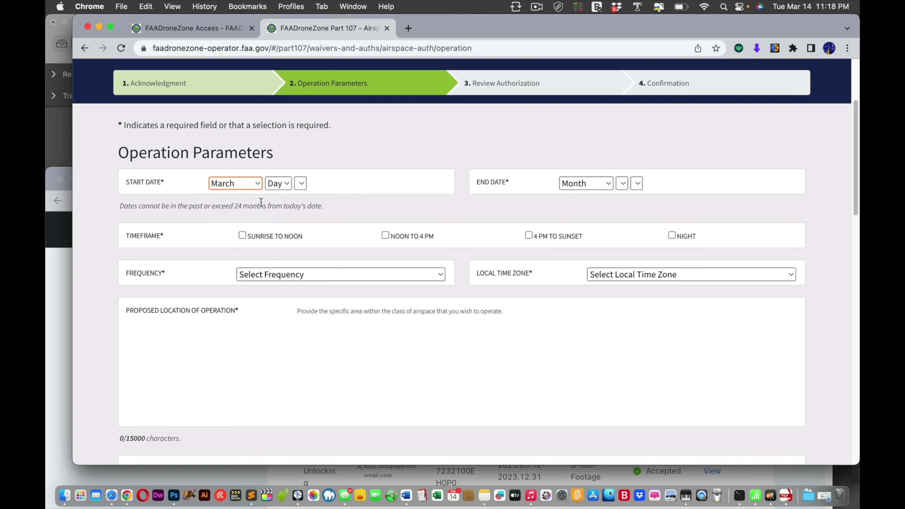
pyautogui.click(285, 184)
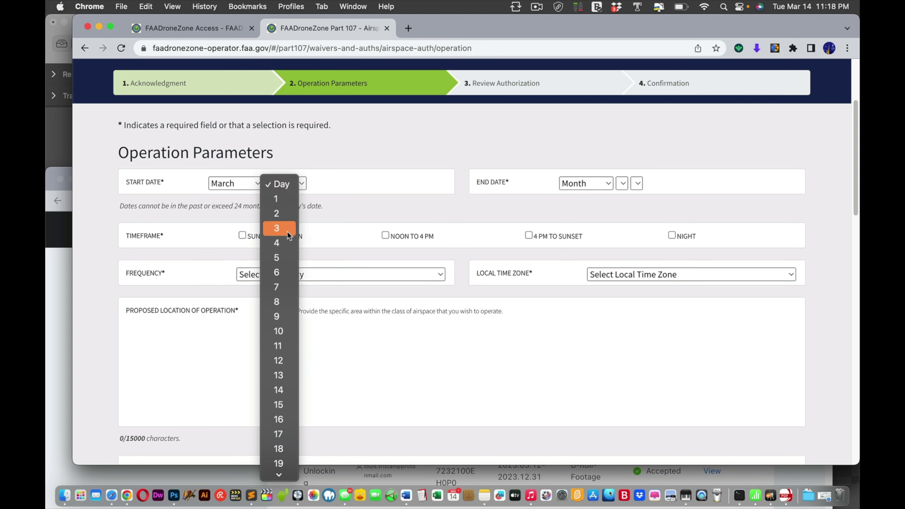
pyautogui.scroll(-5, 281, 467)
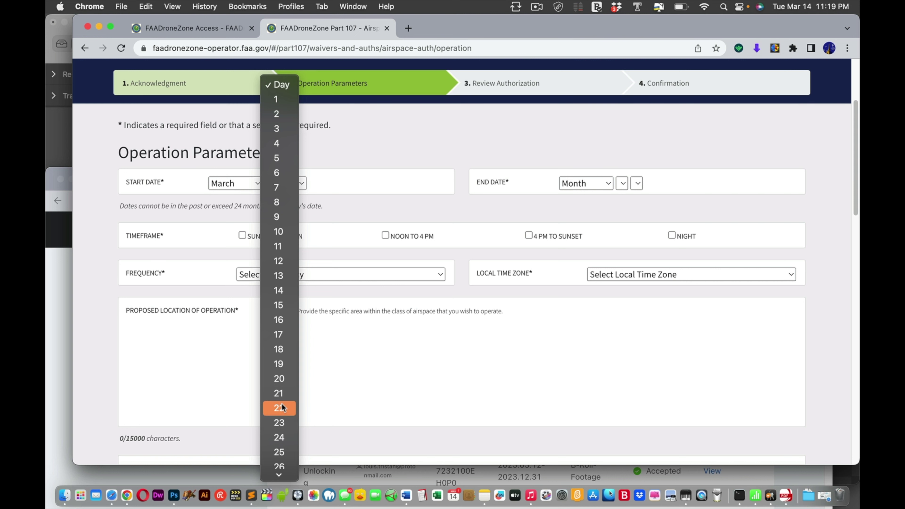
pyautogui.click(280, 396)
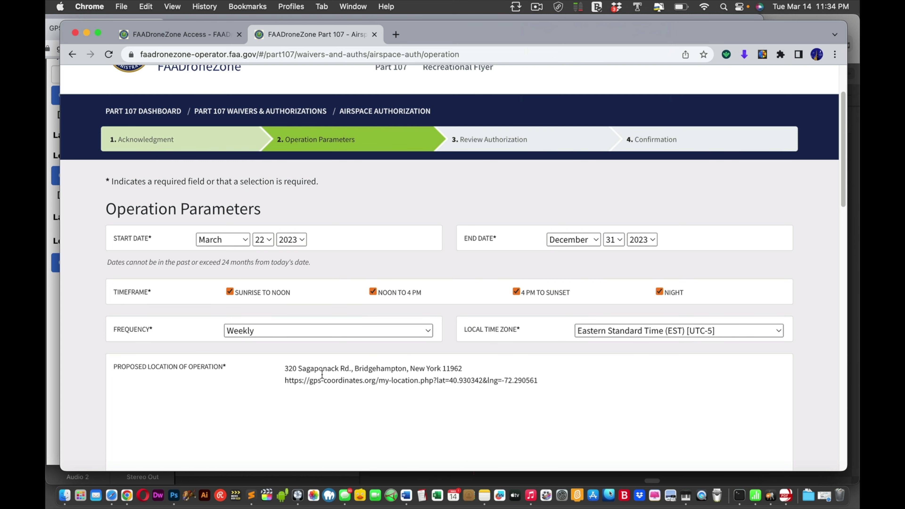
# Scroll down the filled operation parameters and highlight the 200 ft altitude value.
pyautogui.scroll(-3, 332, 368)
pyautogui.scroll(-2, 368, 338)
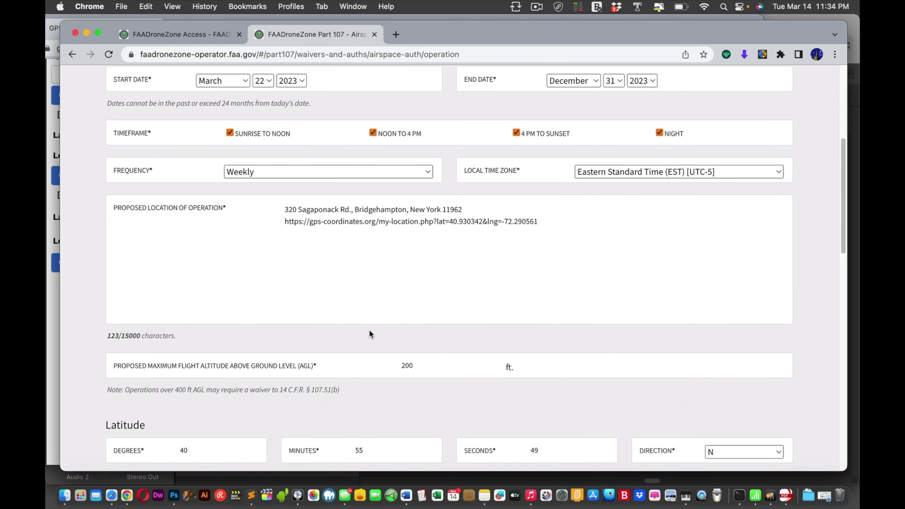
pyautogui.scroll(-1, 370, 331)
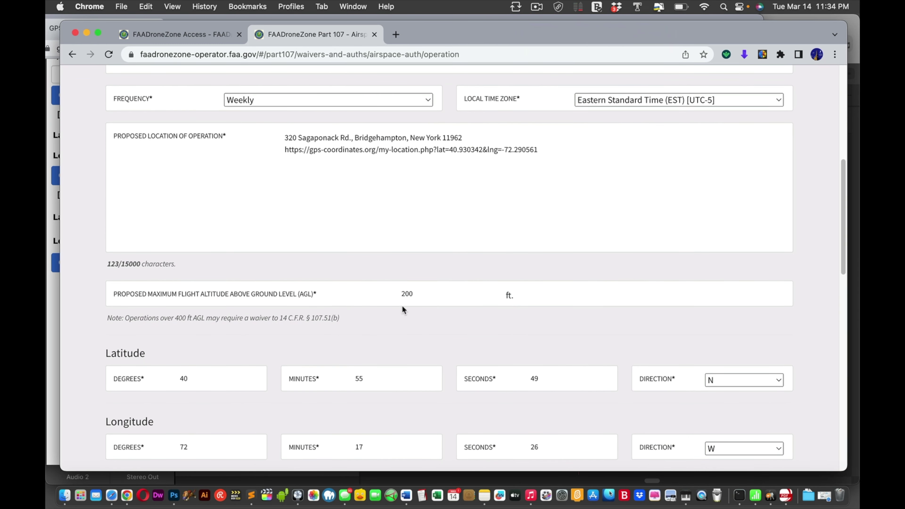
pyautogui.moveTo(401, 292); pyautogui.dragTo(412, 293)
# Quick Look the Flight-Plan.PNG map on the desktop, then return to the FAADroneZone form.
pyautogui.moveTo(840, 3)
pyautogui.click(688, 46)
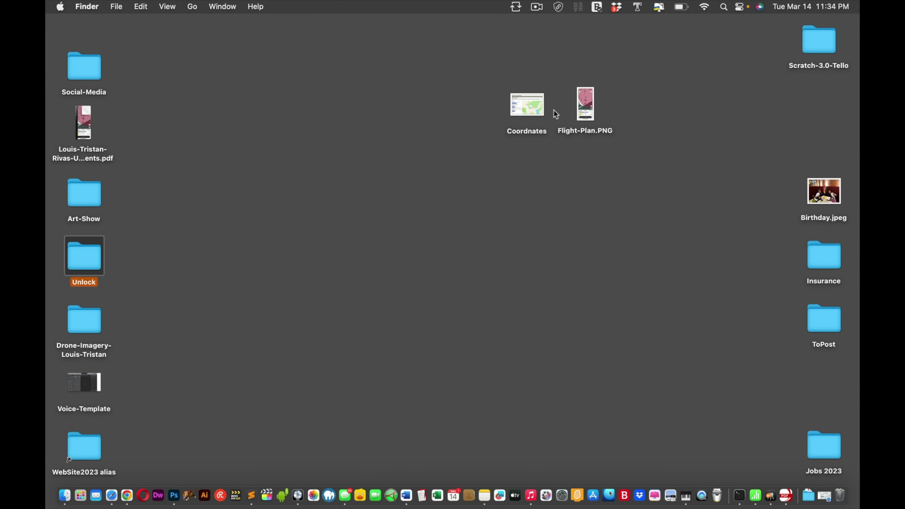
pyautogui.click(586, 104)
pyautogui.press('space')
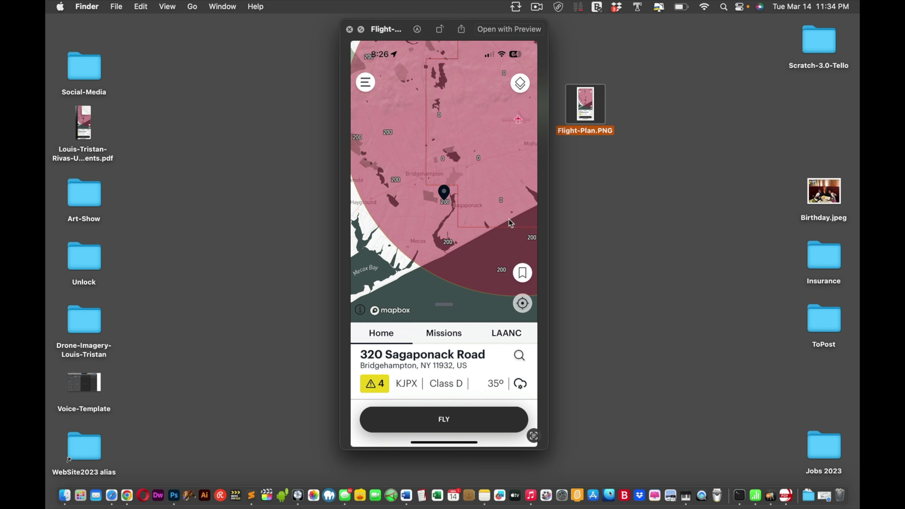
pyautogui.press('space')
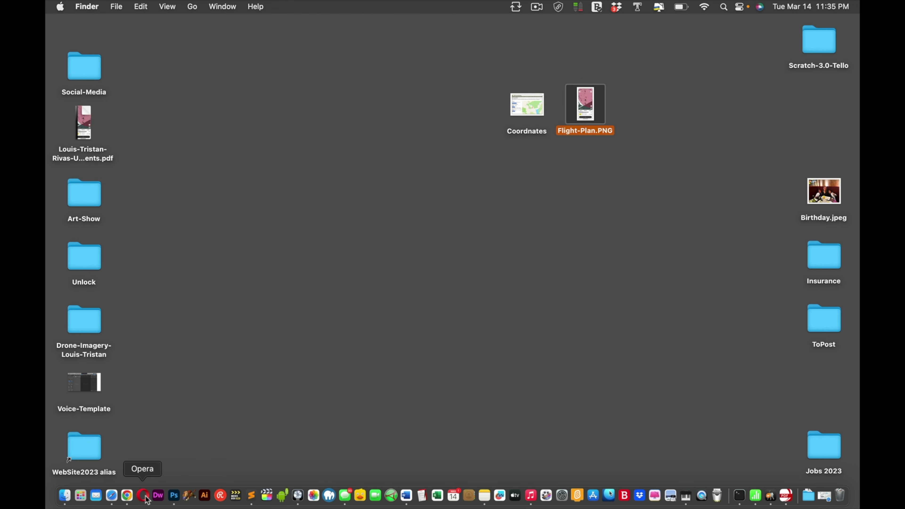
pyautogui.click(127, 495)
pyautogui.scroll(-5, 383, 353)
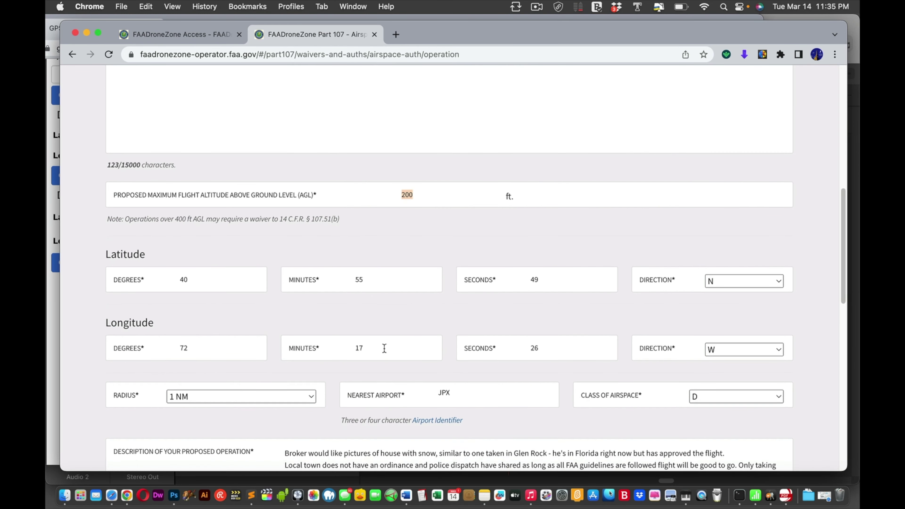
pyautogui.moveTo(467, 36); pyautogui.dragTo(566, 34)
pyautogui.click(109, 307)
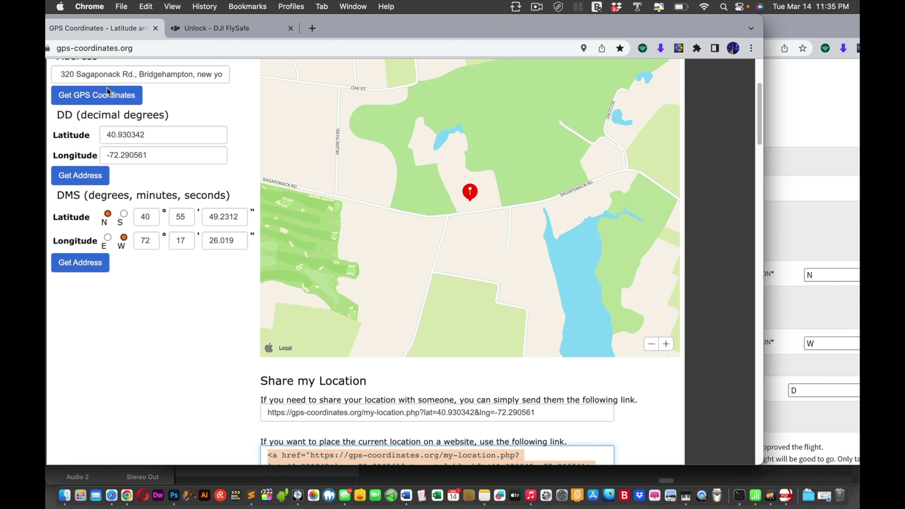
# Check the decimal and DMS coordinates on gps-coordinates.org, then return to the FAADroneZone form.
pyautogui.scroll(-2, 212, 309)
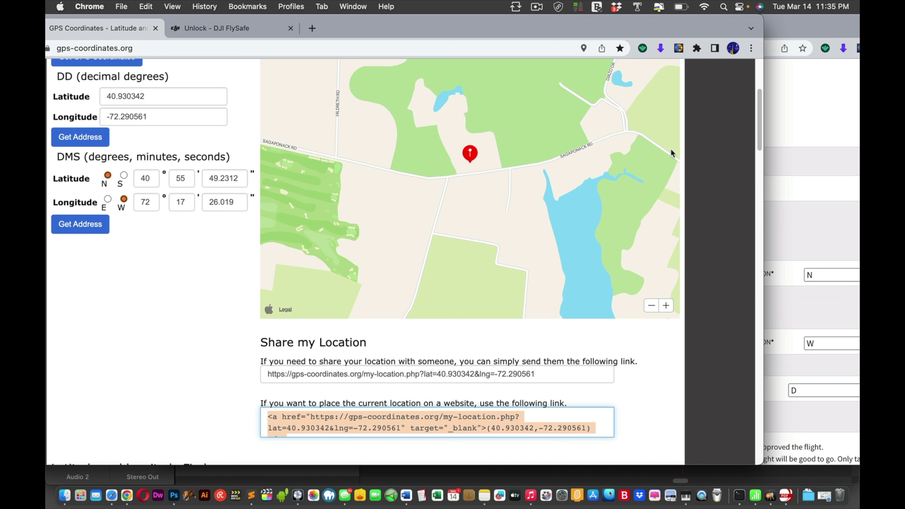
pyautogui.click(848, 135)
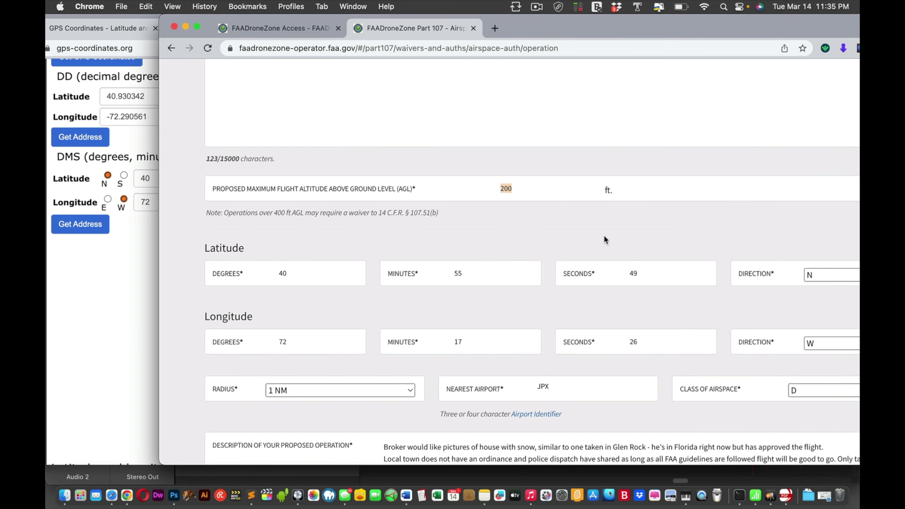
# Move the form window fully back into view and review its parameters and operation description.
pyautogui.scroll(-3, 604, 236)
pyautogui.scroll(-3, 604, 235)
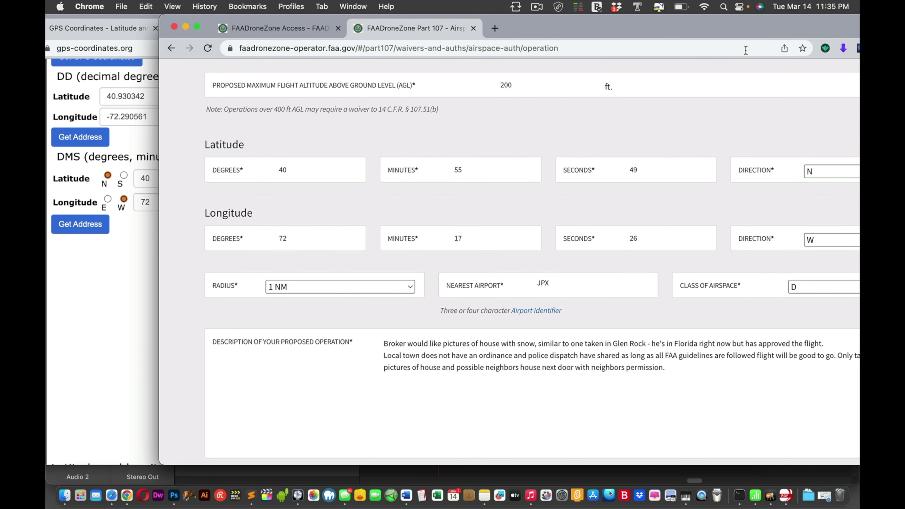
pyautogui.moveTo(738, 32); pyautogui.dragTo(659, 35)
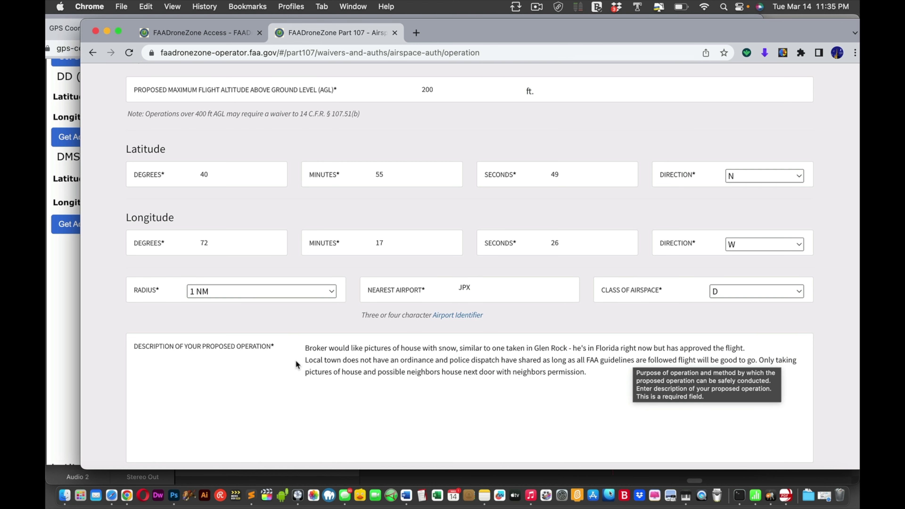
pyautogui.scroll(6, 296, 361)
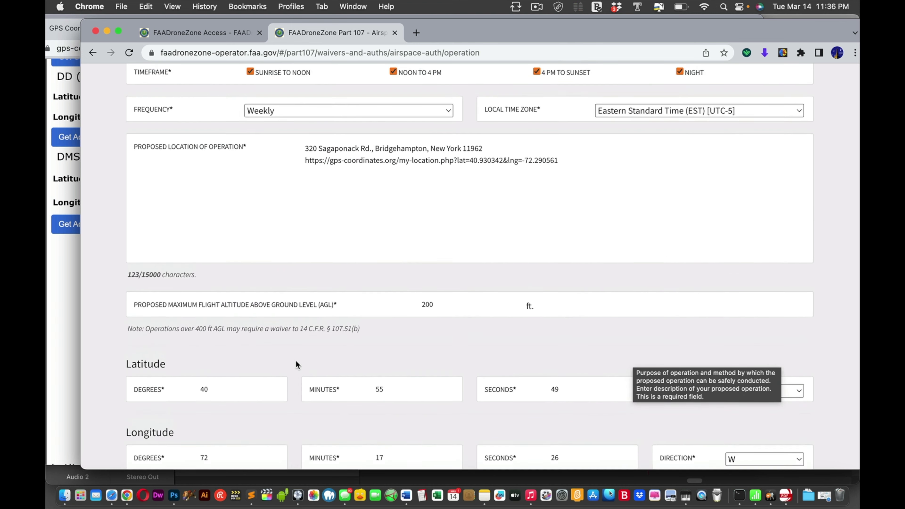
pyautogui.scroll(1, 296, 361)
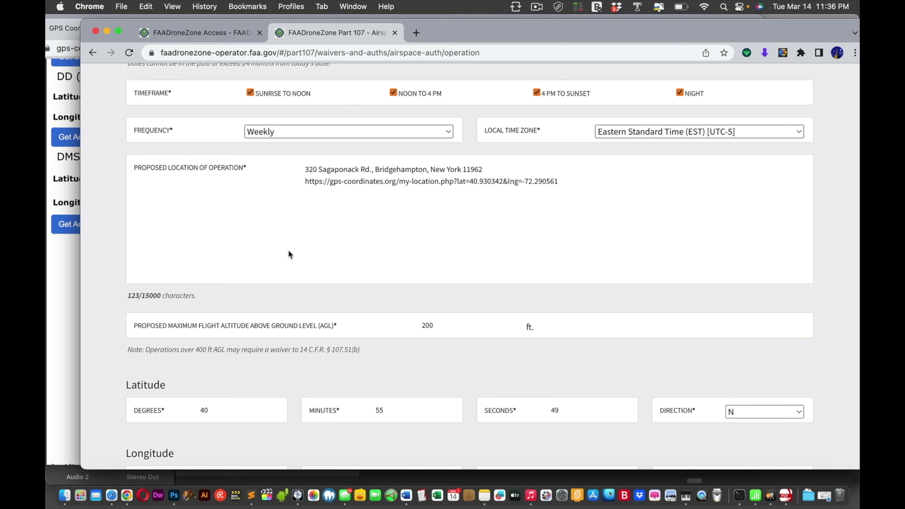
pyautogui.scroll(-6, 288, 249)
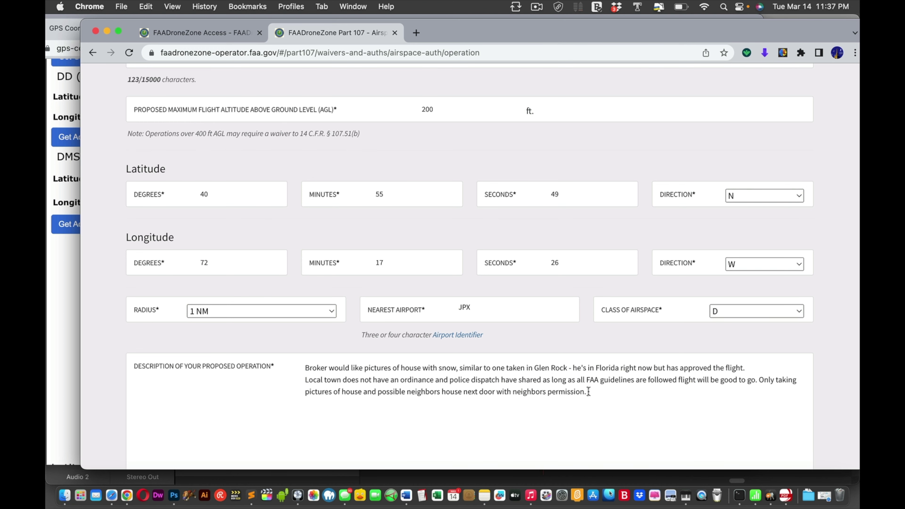
pyautogui.scroll(-1, 588, 390)
pyautogui.scroll(-5, 588, 391)
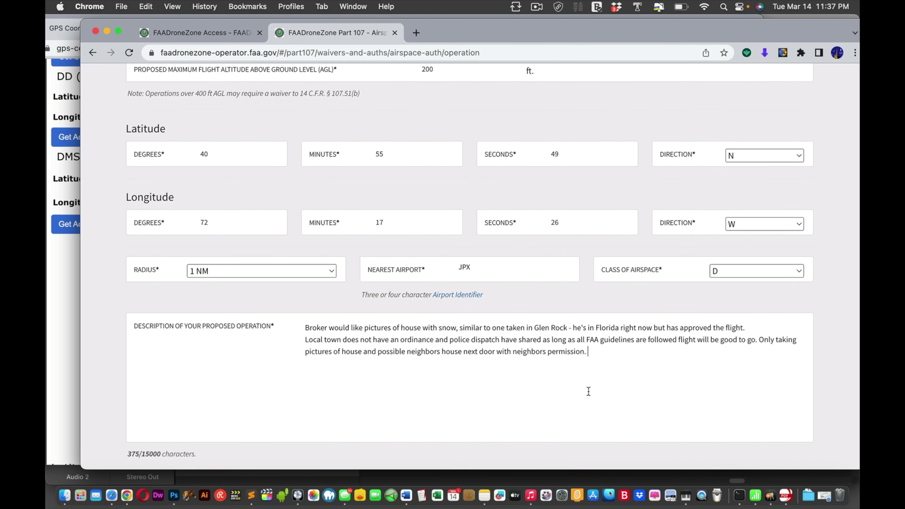
pyautogui.scroll(-9, 588, 391)
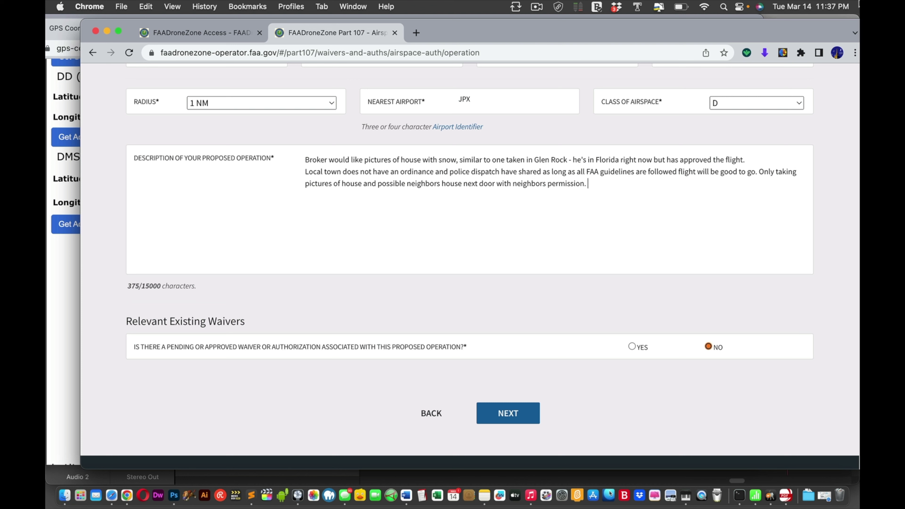
pyautogui.hotkey('ctrl', 'Up')
# On Desktop 8, preview Flight-Plan.PNG and open the Unlock folder.
pyautogui.click(718, 46)
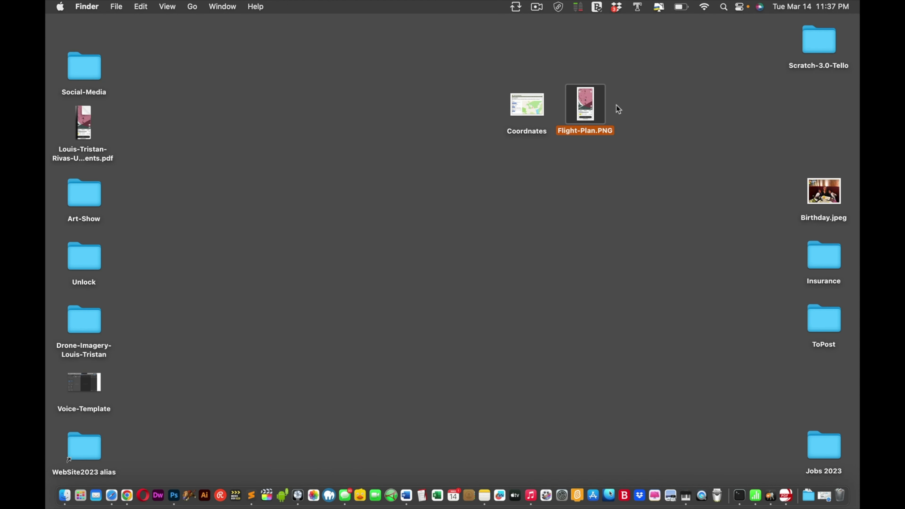
pyautogui.press('space')
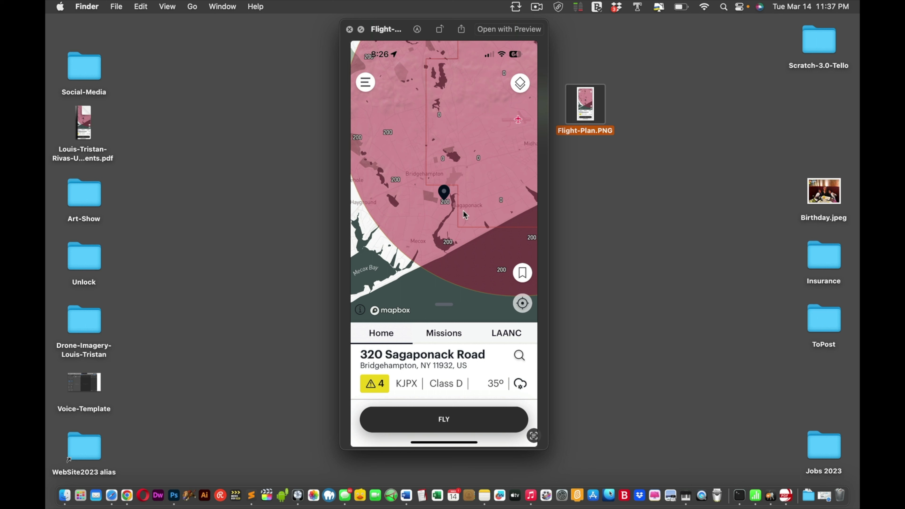
pyautogui.click(92, 250)
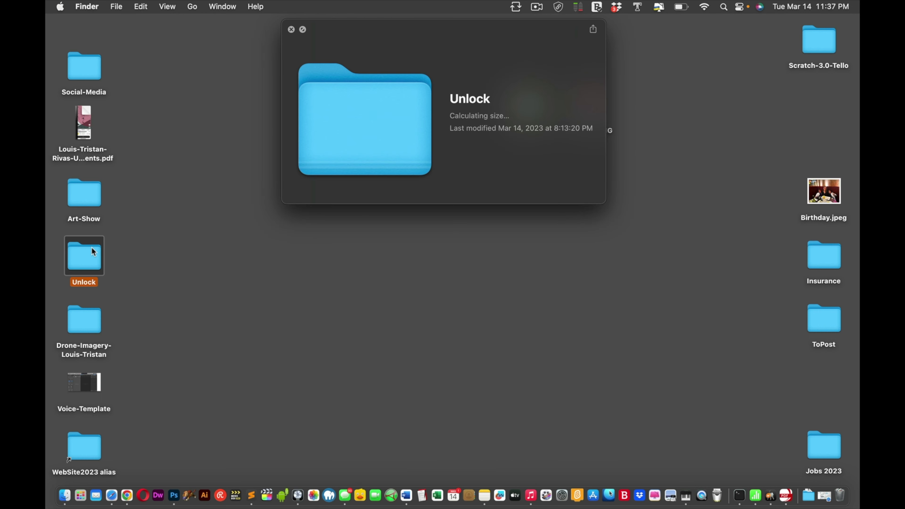
pyautogui.doubleClick(92, 250)
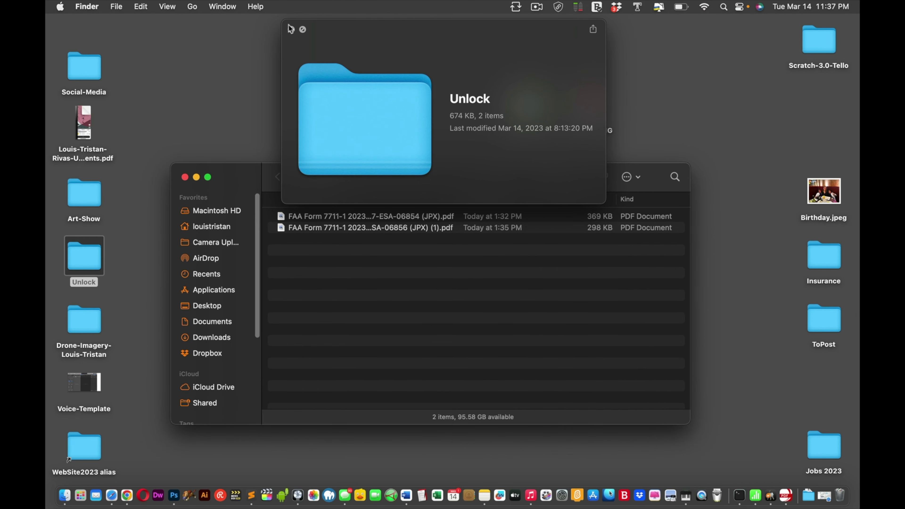
pyautogui.click(291, 29)
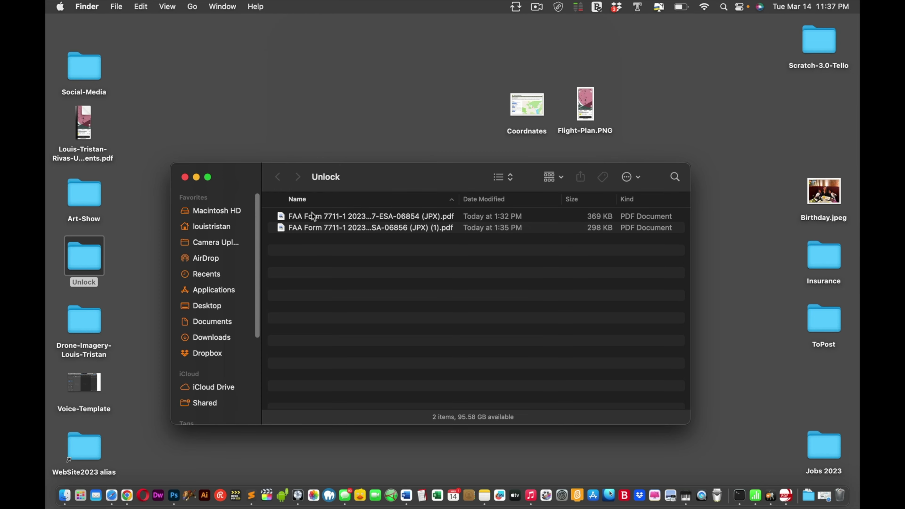
# Preview the 2023-P107-ESA-06854 authorization PDF, then open it in Preview.
pyautogui.click(313, 216)
pyautogui.press('space')
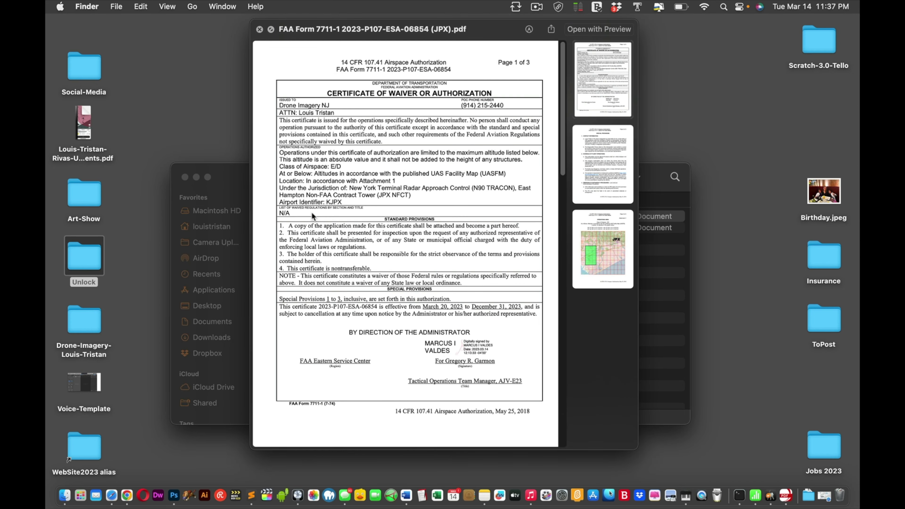
pyautogui.press('space')
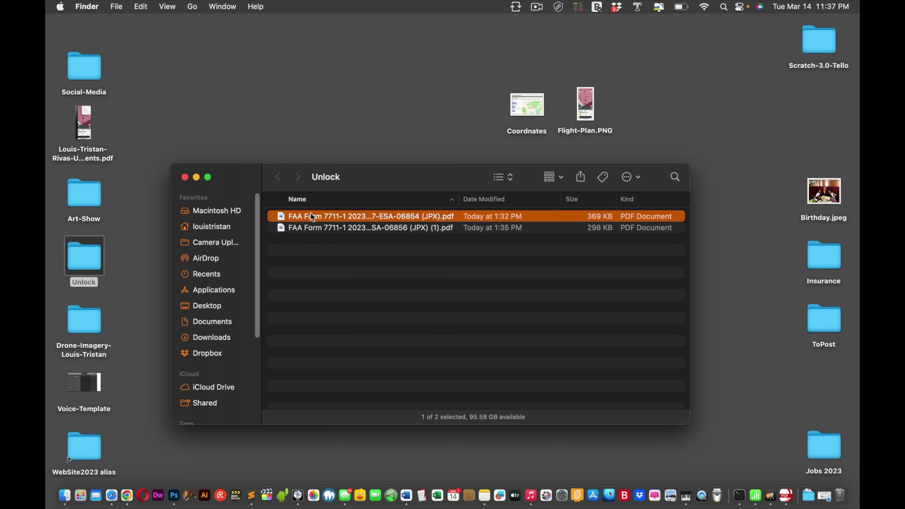
pyautogui.doubleClick(313, 216)
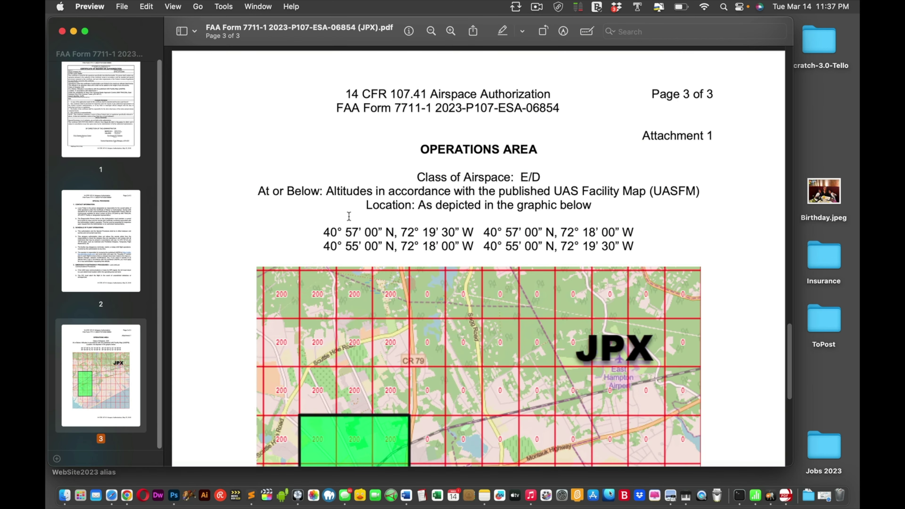
# Scroll page 3's map to inspect the green block of 200 ft grid cells near Bridgehampton.
pyautogui.scroll(-10, 371, 224)
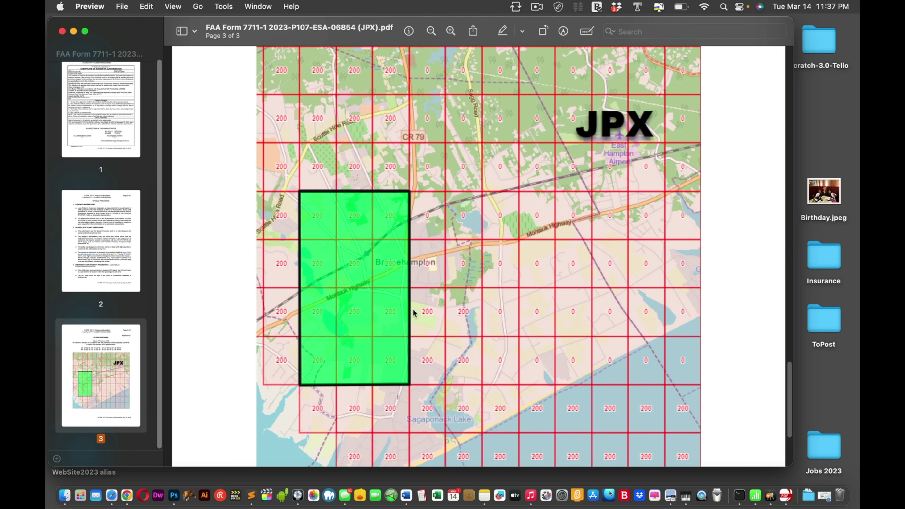
pyautogui.scroll(-3, 403, 312)
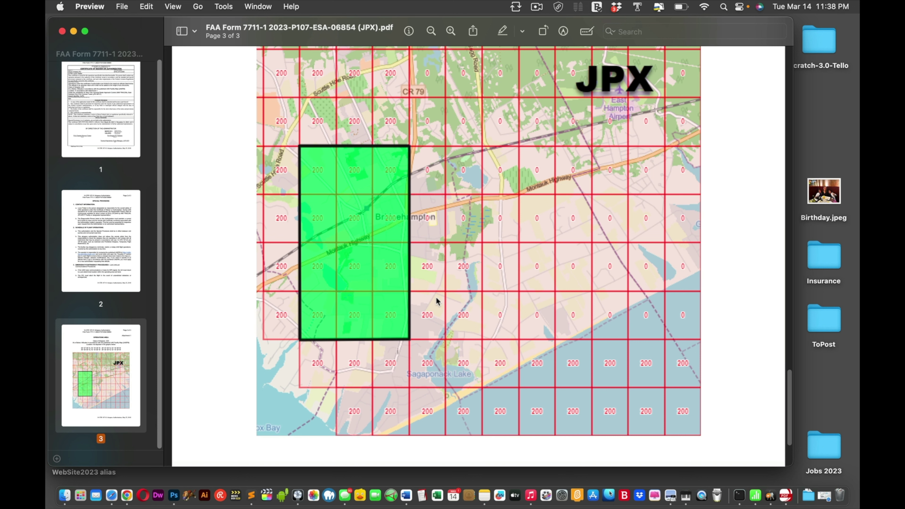
pyautogui.scroll(-3, 436, 299)
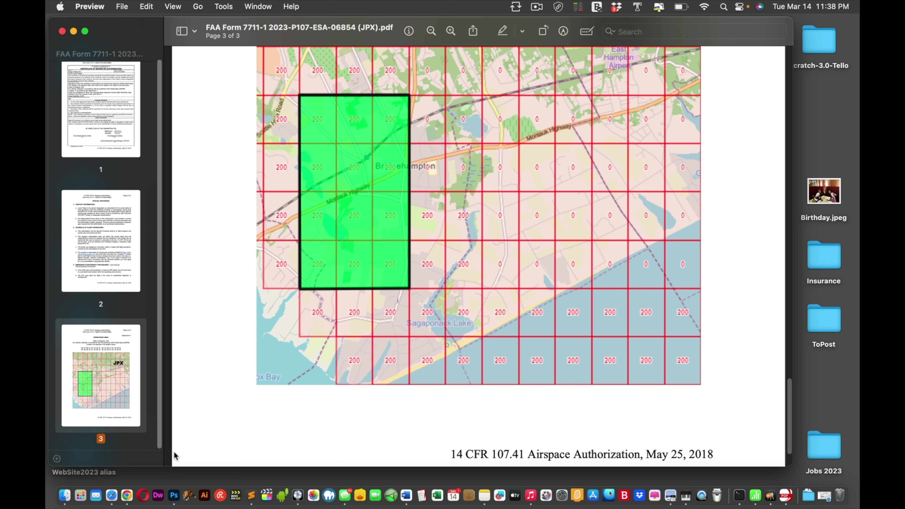
pyautogui.click(127, 496)
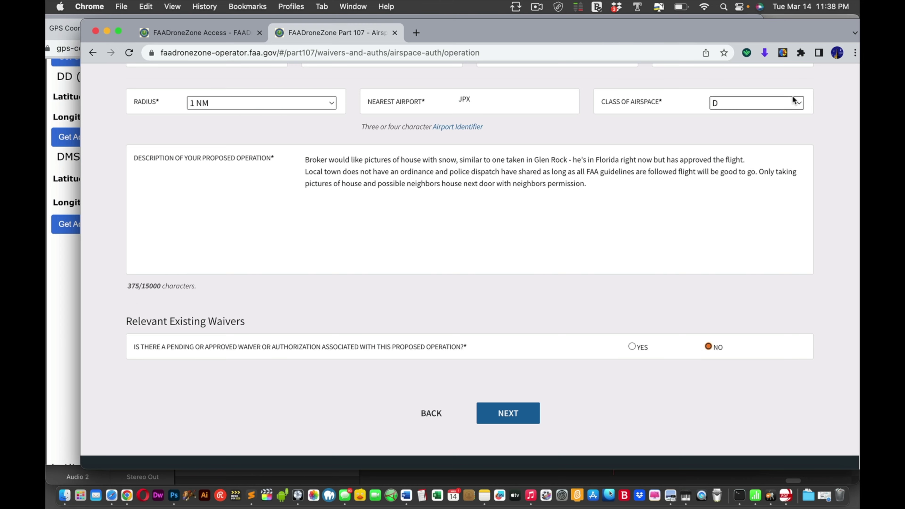
pyautogui.hotkey('ctrl', 'Up')
pyautogui.click(724, 46)
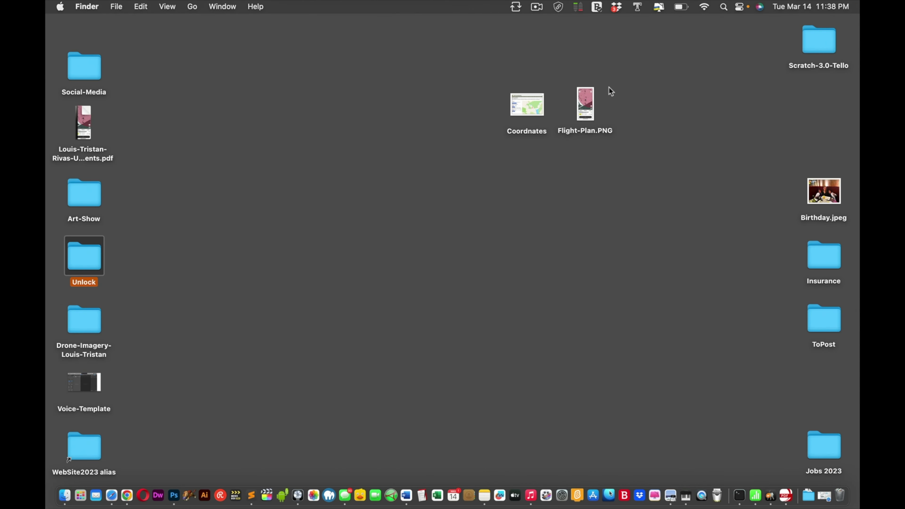
pyautogui.click(589, 102)
pyautogui.doubleClick(589, 102)
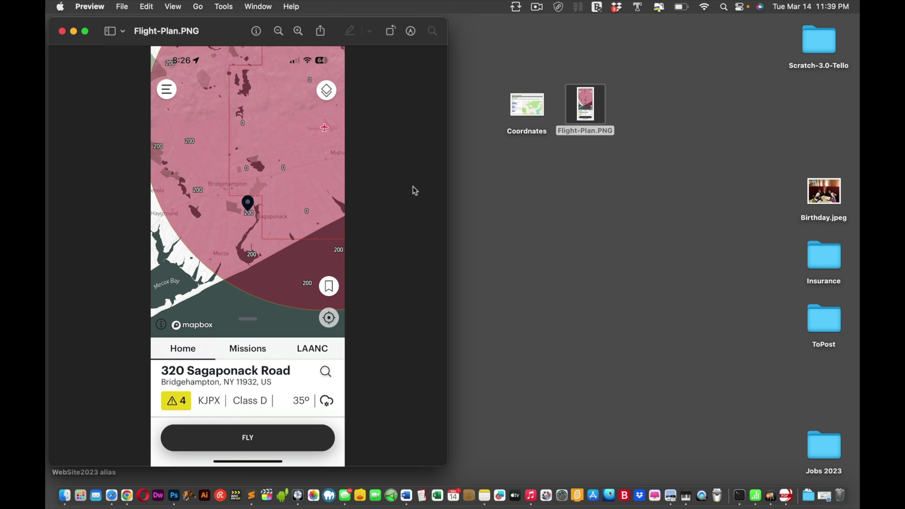
pyautogui.hotkey('ctrl', 'Up')
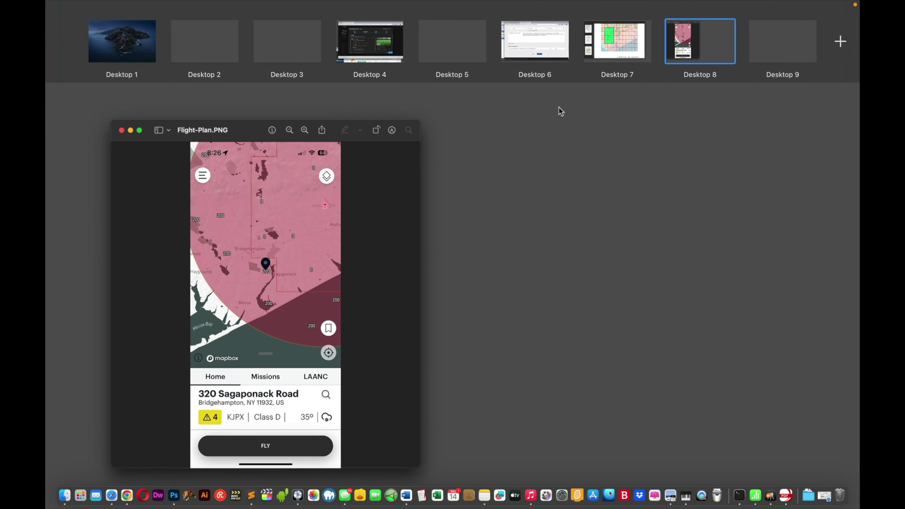
pyautogui.click(434, 48)
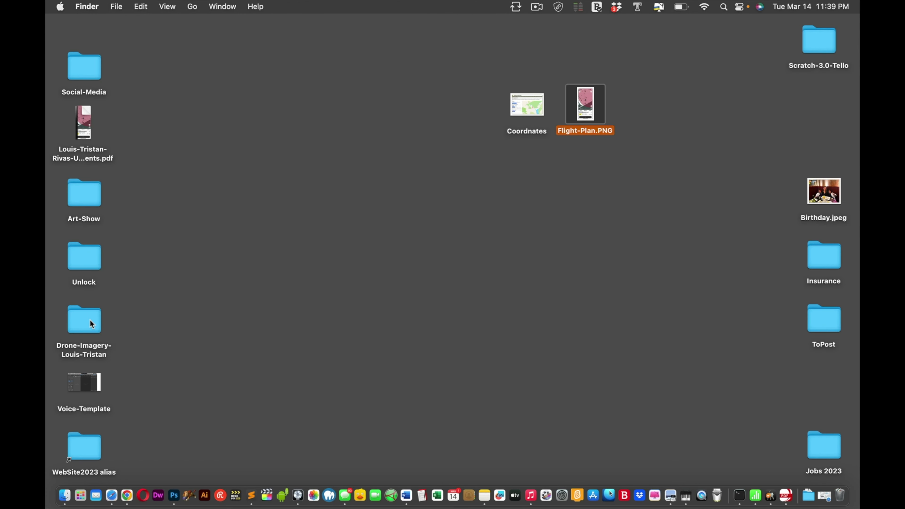
# Open the 06856 PDF from Unlock at page 3 and highlight its 0.66 NM radius.
pyautogui.doubleClick(85, 261)
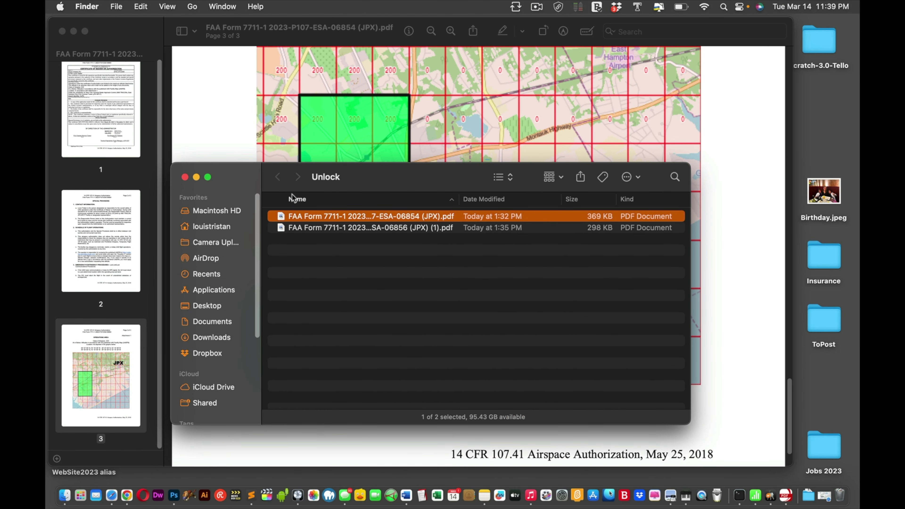
pyautogui.doubleClick(284, 229)
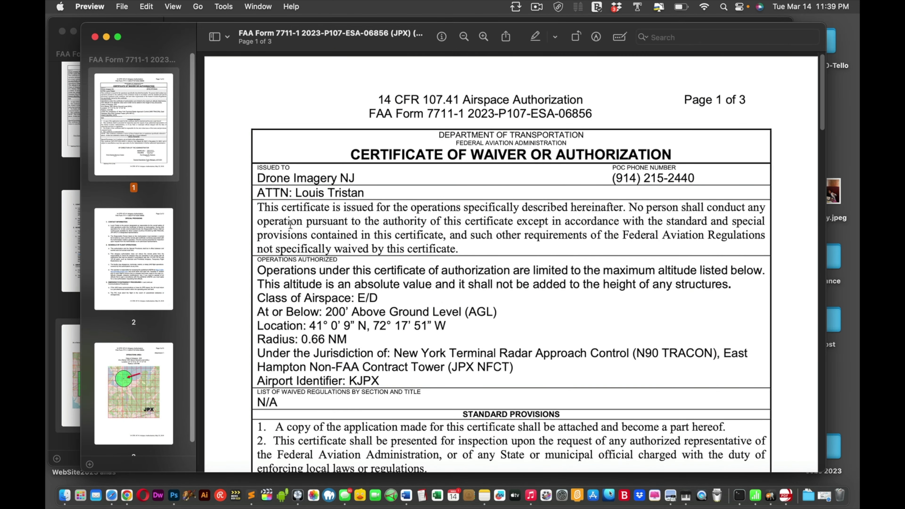
pyautogui.click(157, 394)
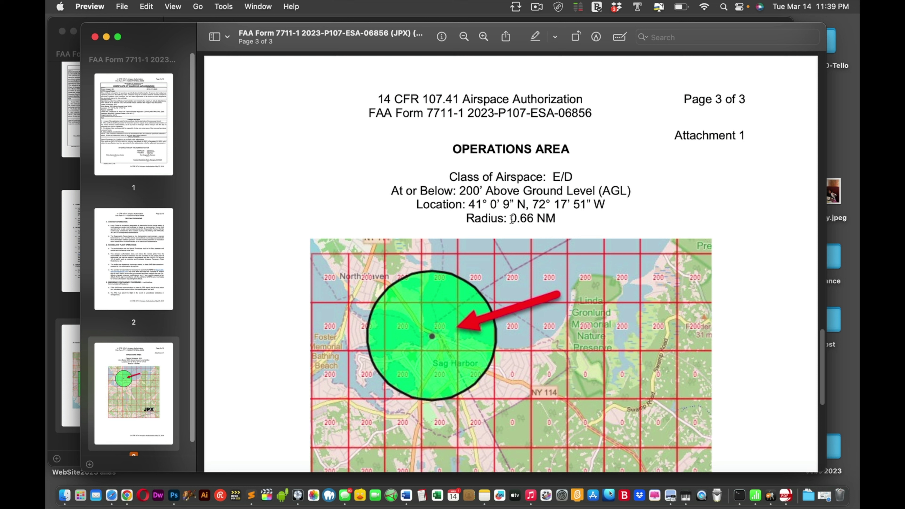
pyautogui.moveTo(512, 218); pyautogui.dragTo(554, 219)
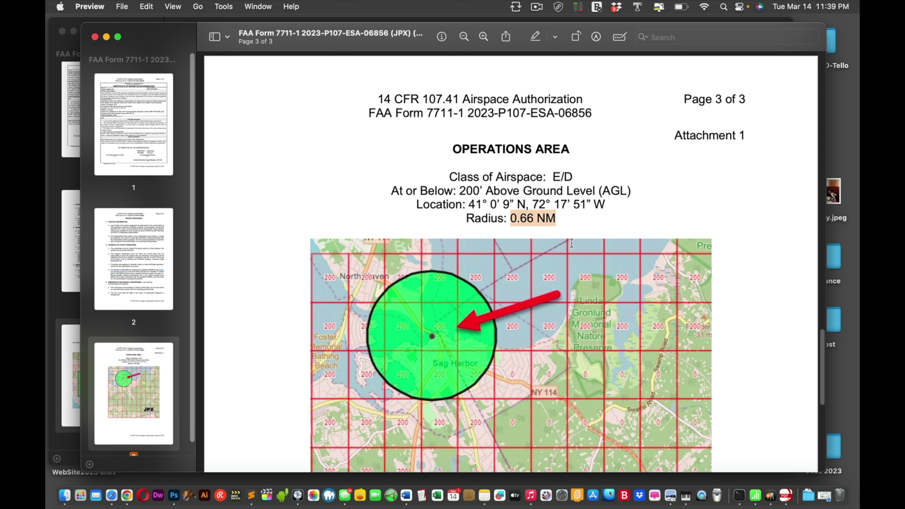
# Scroll over the 06856 PDF's circular operations area over Sag Harbor.
pyautogui.scroll(-10, 616, 205)
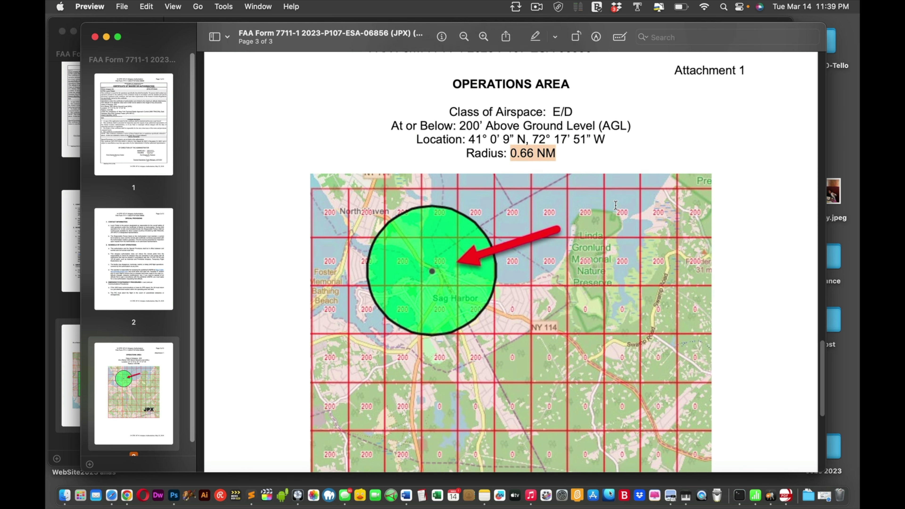
pyautogui.scroll(-4, 615, 205)
pyautogui.scroll(5, 615, 205)
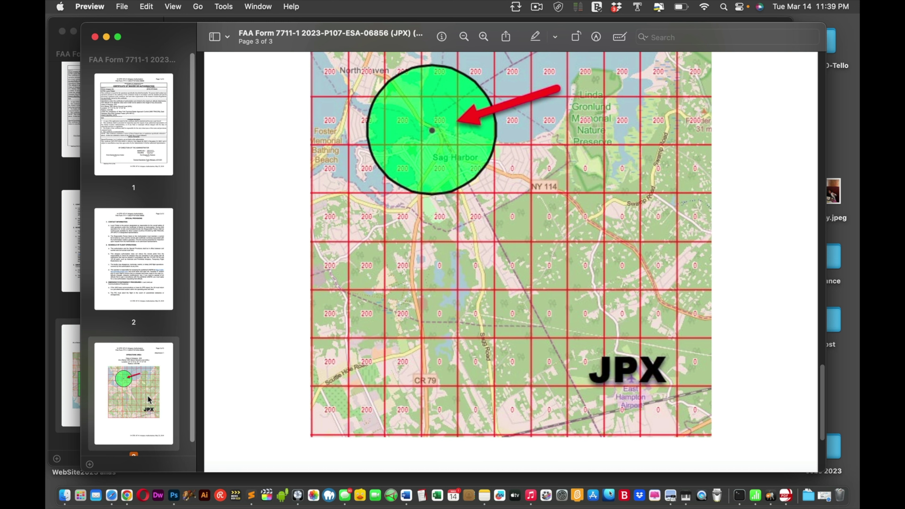
# Switch to the 06854 PDF and highlight its corner coordinates, 40°55′–40°57′ N, 72°18′–72°19′30″ W.
pyautogui.click(70, 362)
pyautogui.scroll(10, 335, 313)
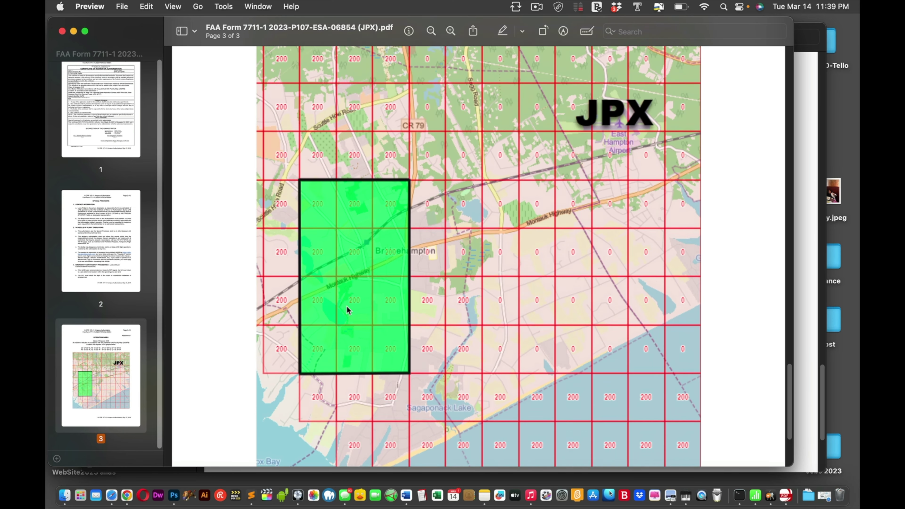
pyautogui.scroll(1, 348, 309)
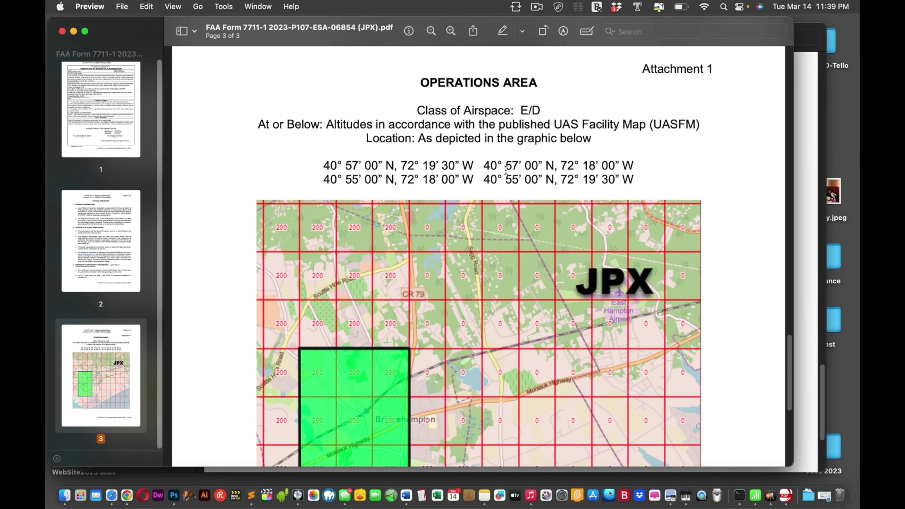
pyautogui.moveTo(486, 166); pyautogui.dragTo(630, 176)
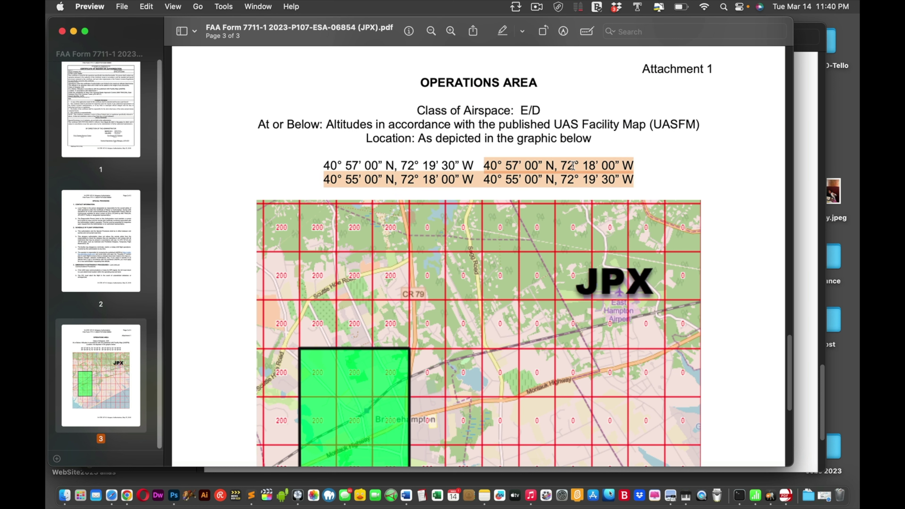
pyautogui.scroll(-10, 408, 208)
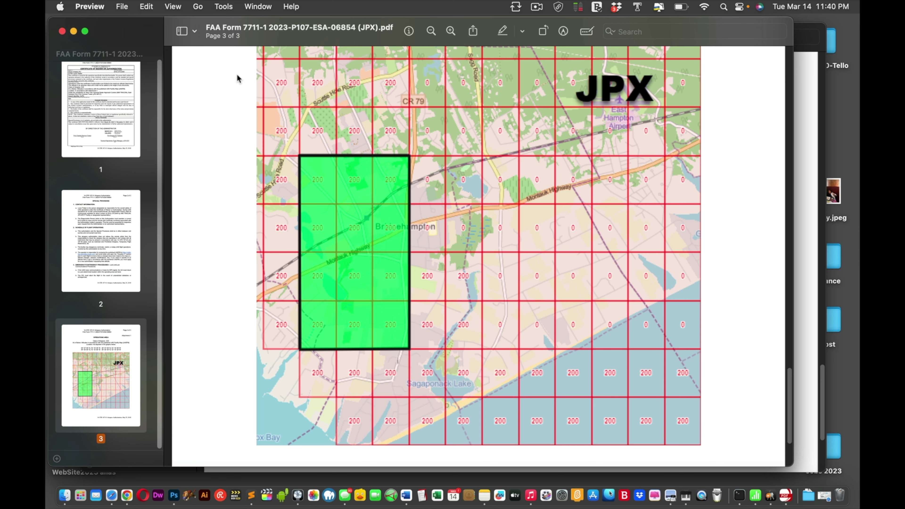
pyautogui.hotkey('ctrl', 'Up')
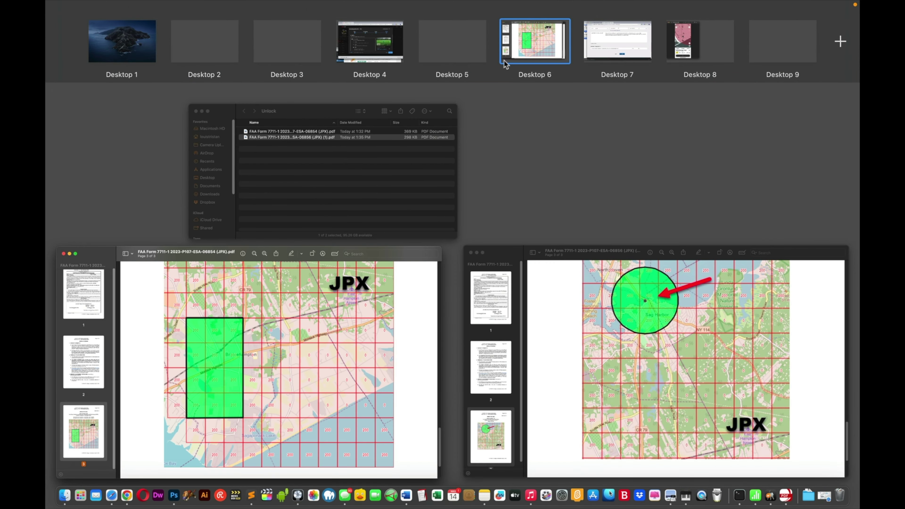
# Back on the FAADroneZone form, continue Operation Brian to step 3, Review Authorization, and scroll to its title.
pyautogui.click(610, 44)
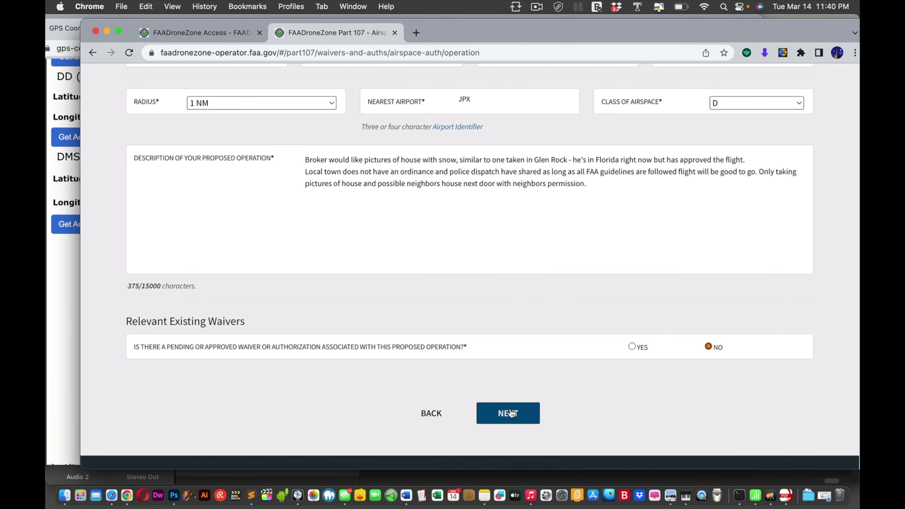
pyautogui.click(512, 413)
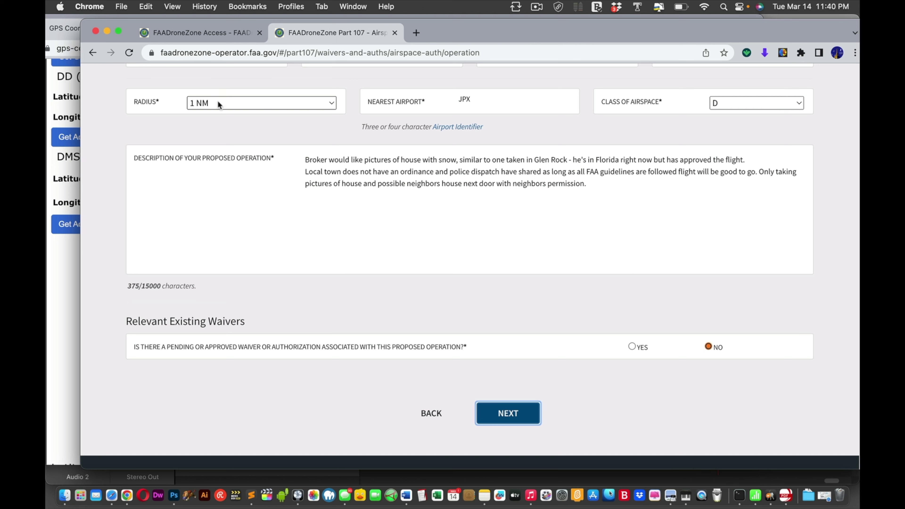
pyautogui.click(505, 414)
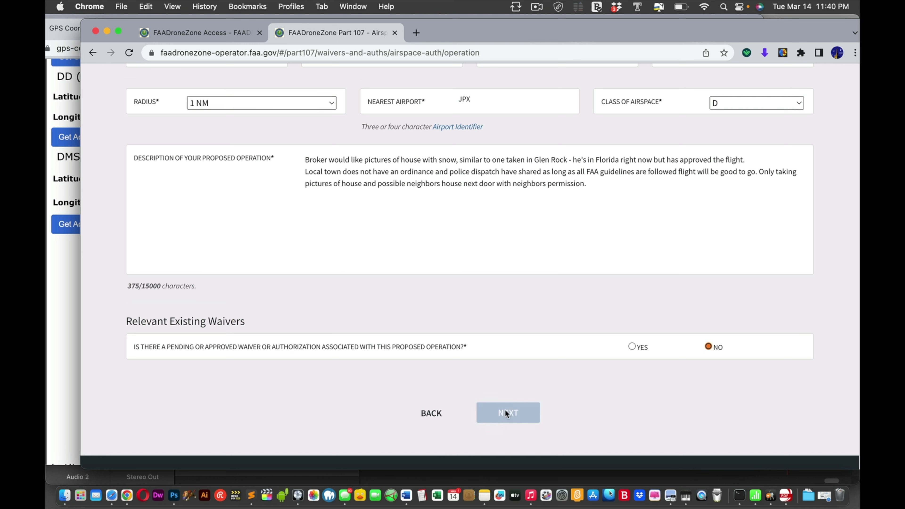
pyautogui.scroll(-5, 506, 402)
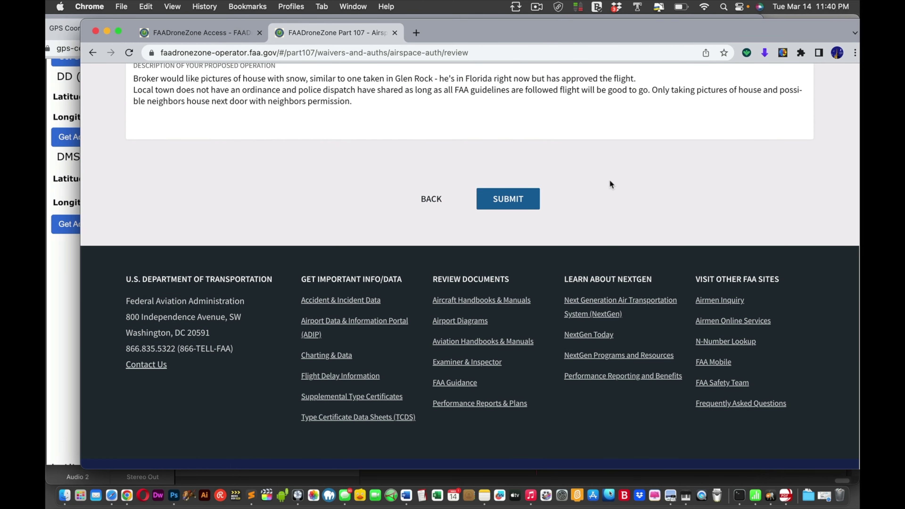
pyautogui.scroll(10, 610, 184)
pyautogui.scroll(6, 611, 185)
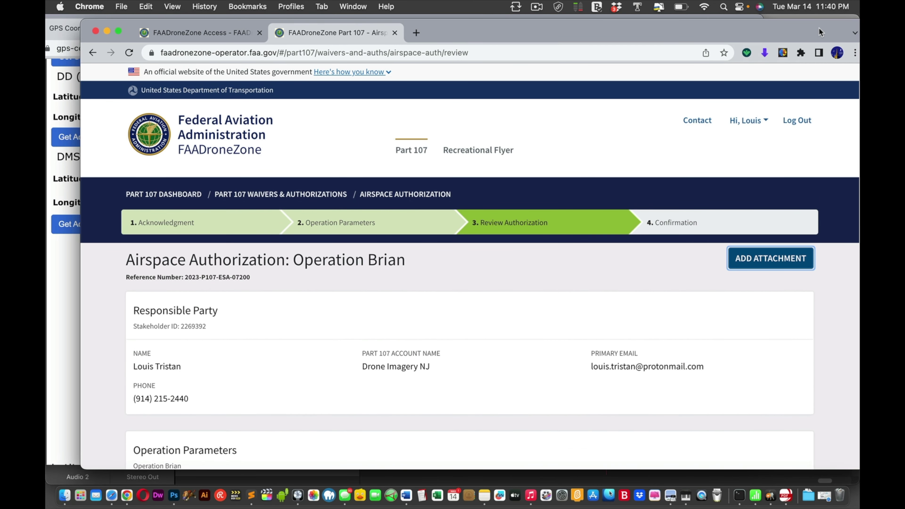
# On Desktop 5, select the unlock documents PDF and preview it in Quick Look.
pyautogui.moveTo(849, 3)
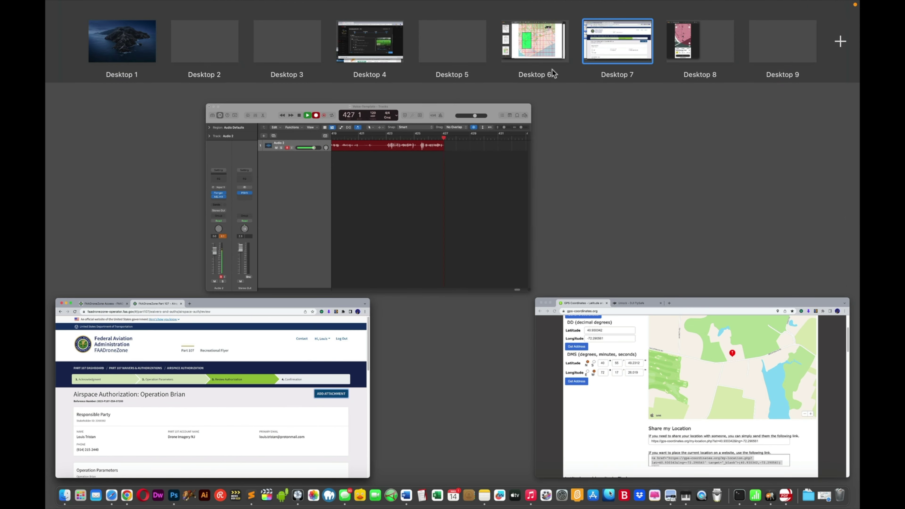
pyautogui.click(444, 57)
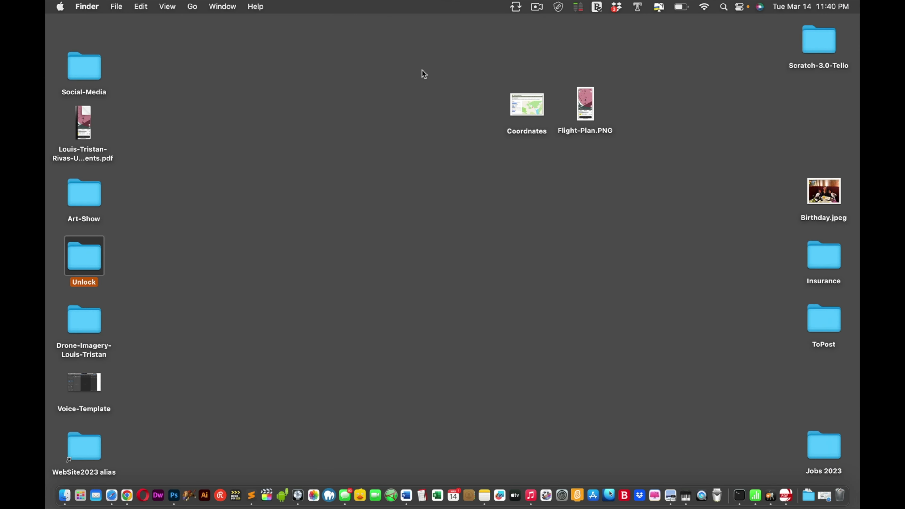
pyautogui.click(145, 173)
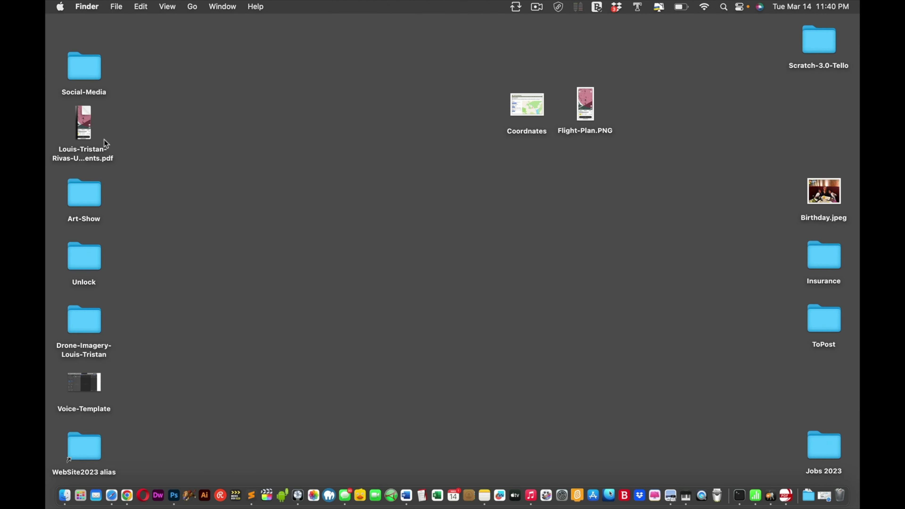
pyautogui.moveTo(89, 121)
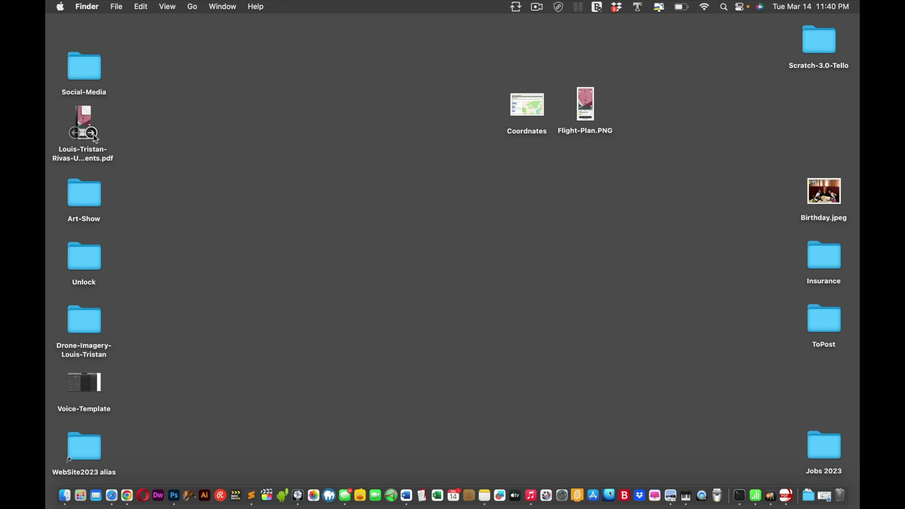
pyautogui.click(88, 121)
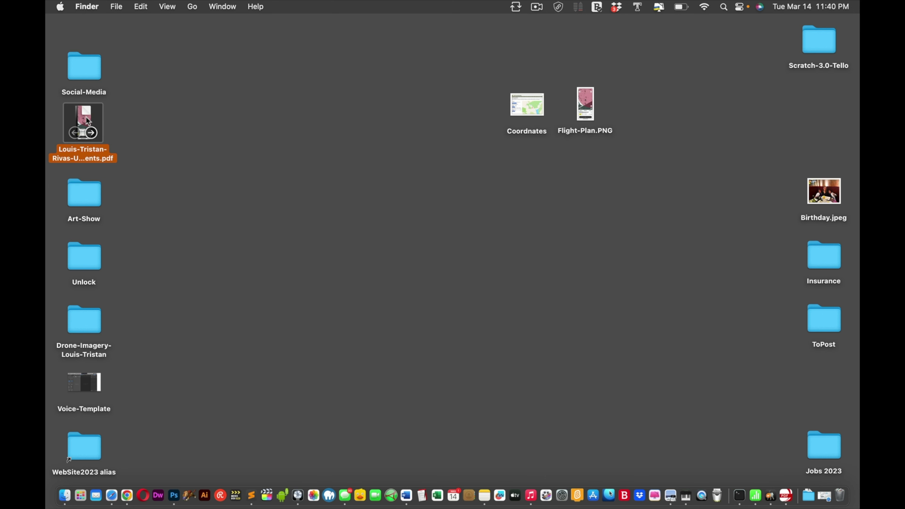
pyautogui.press('space')
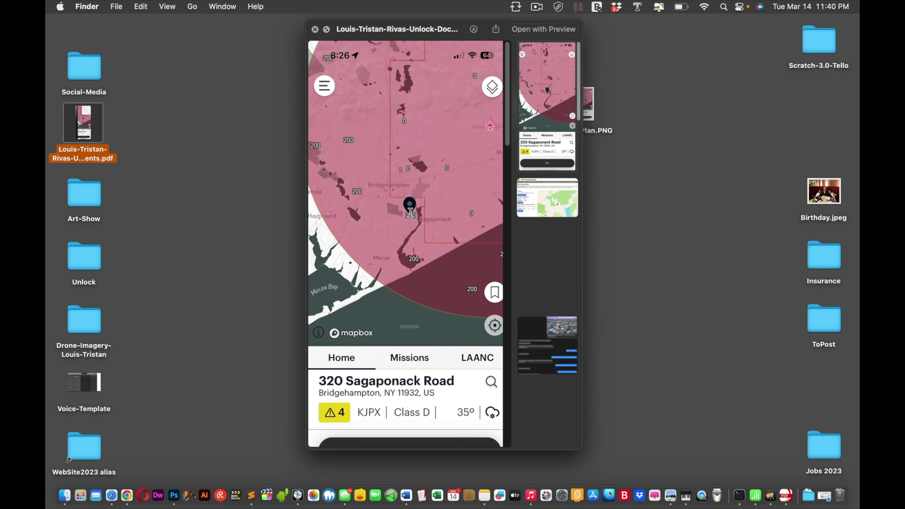
# Jump to the GPS Coordinates page, then scroll down through the FAA Safety Team certificates to the TRUST certificate.
pyautogui.click(545, 203)
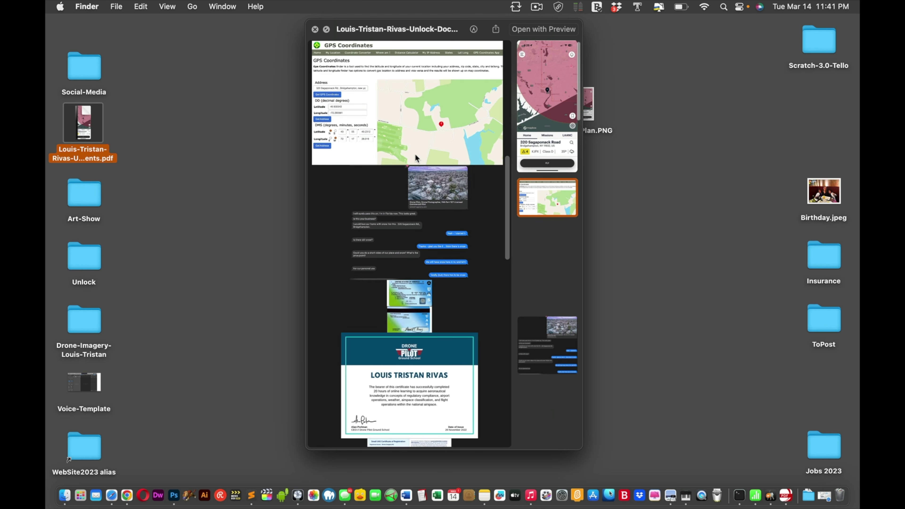
pyautogui.click(435, 175)
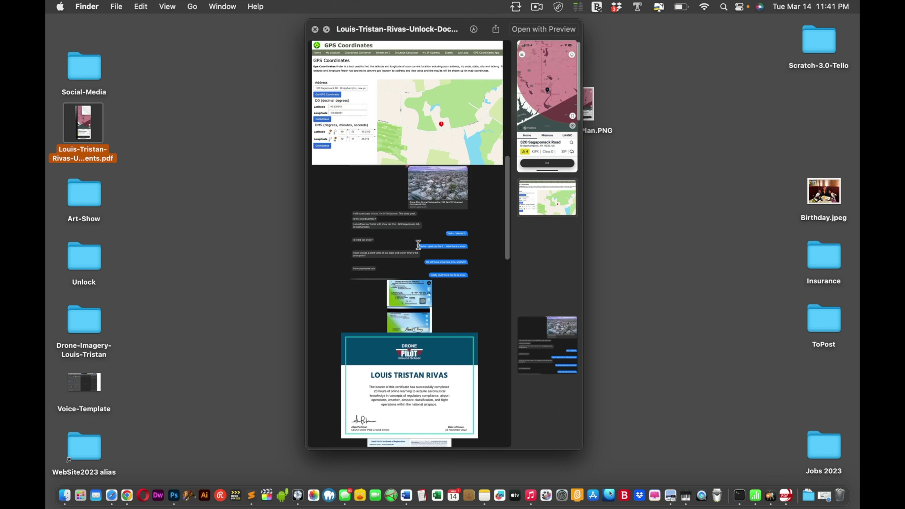
pyautogui.scroll(-10, 419, 245)
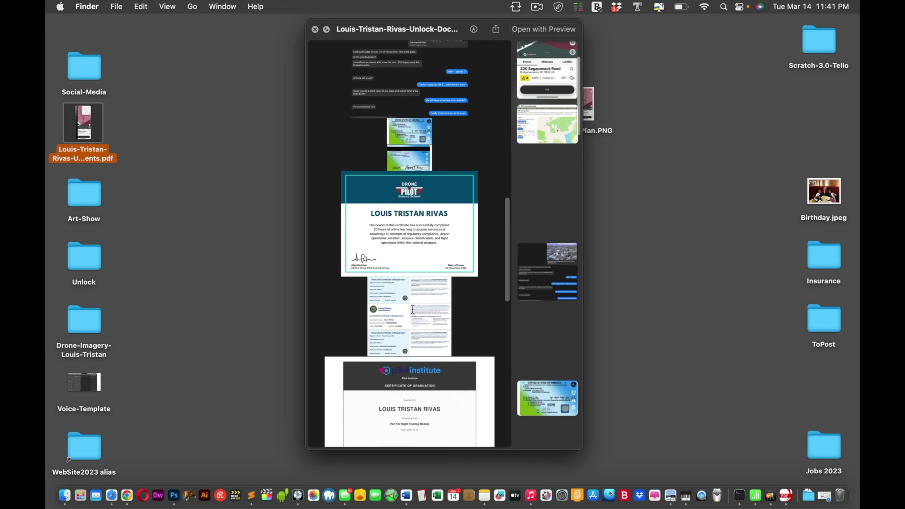
pyautogui.scroll(-10, 412, 310)
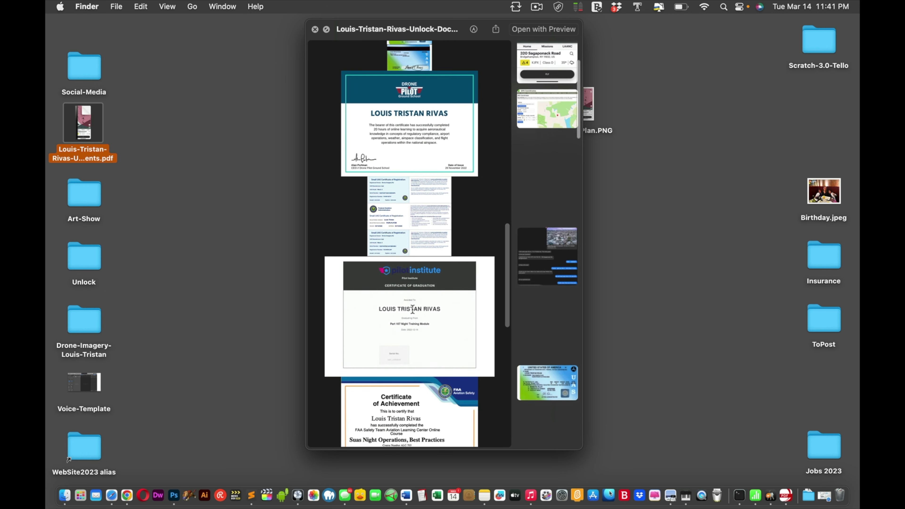
pyautogui.scroll(-7, 413, 310)
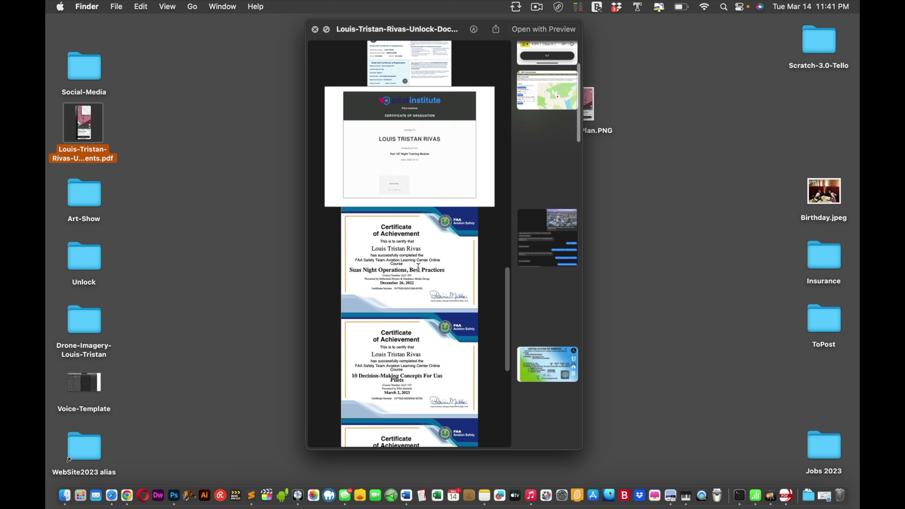
pyautogui.scroll(-4, 418, 266)
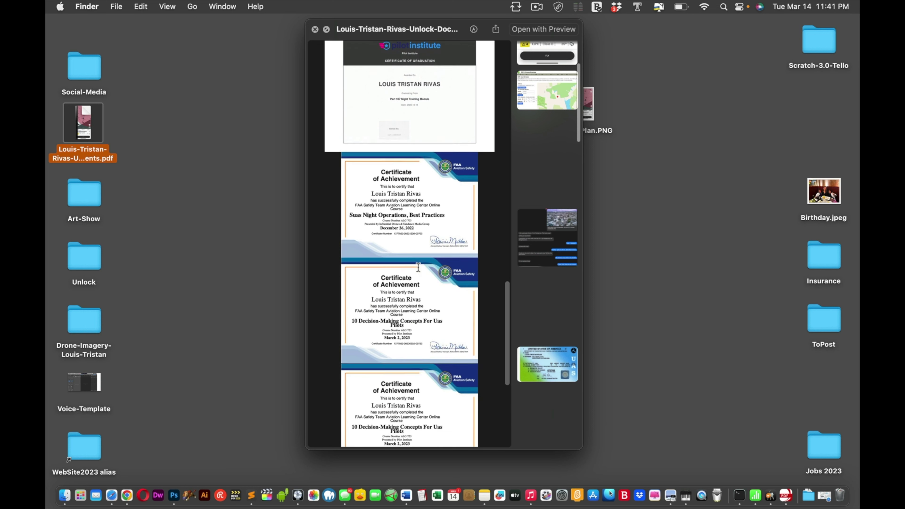
pyautogui.scroll(-3, 418, 267)
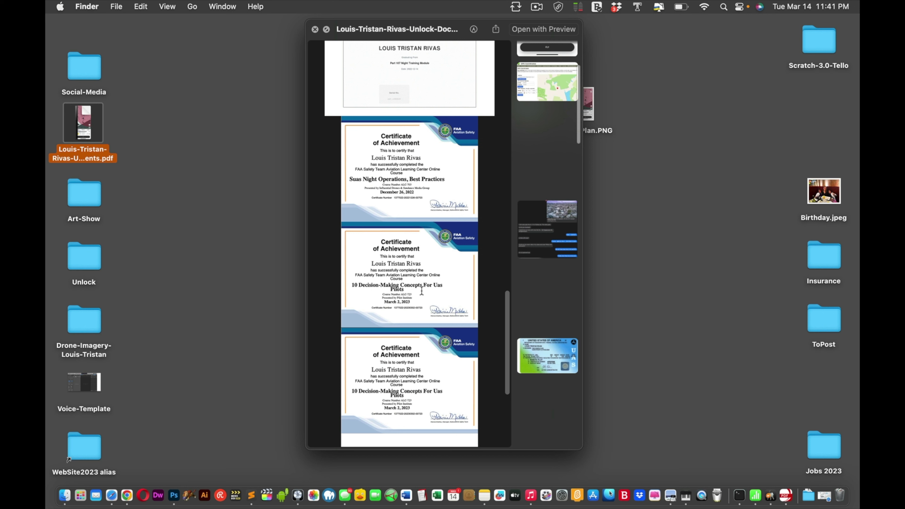
pyautogui.scroll(-4, 422, 287)
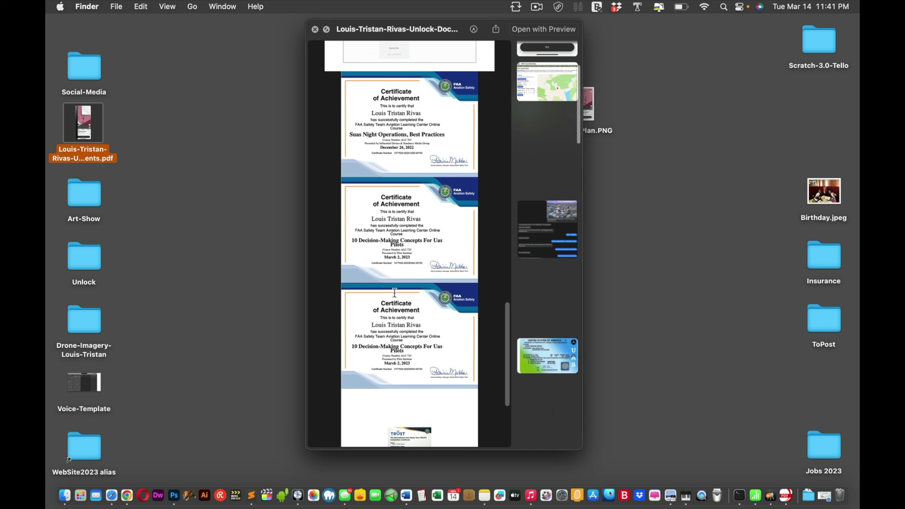
pyautogui.scroll(-8, 423, 339)
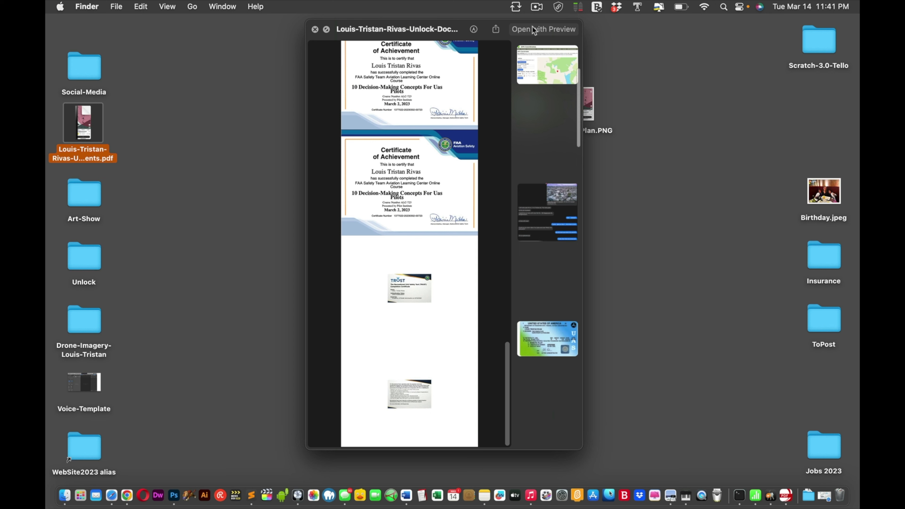
# Open the unlock documents PDF in PDF Reader Pro Lite and scroll through its pages.
pyautogui.click(315, 30)
pyautogui.moveTo(90, 121); pyautogui.dragTo(788, 500)
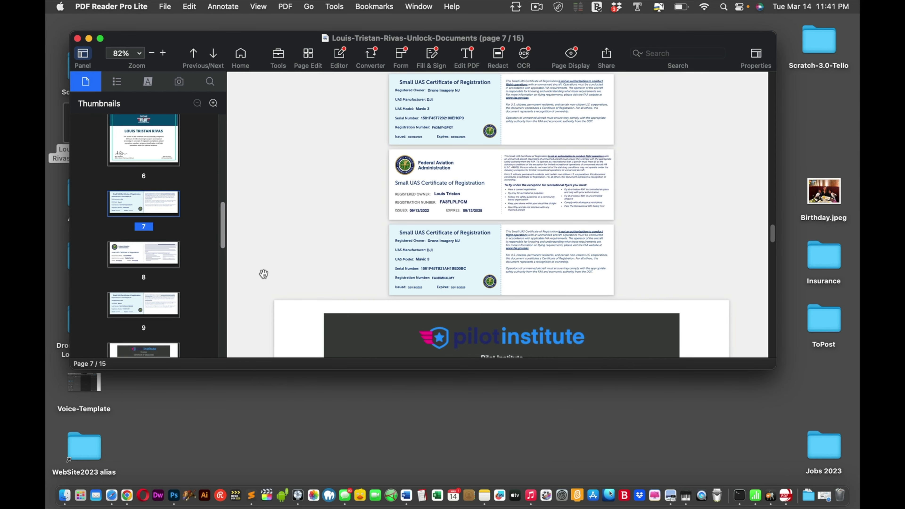
pyautogui.scroll(-5, 184, 262)
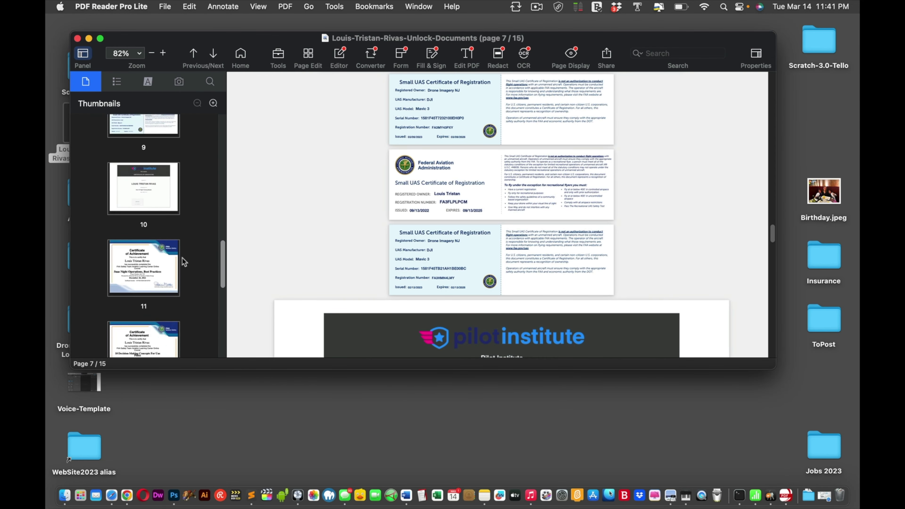
pyautogui.scroll(-3, 181, 258)
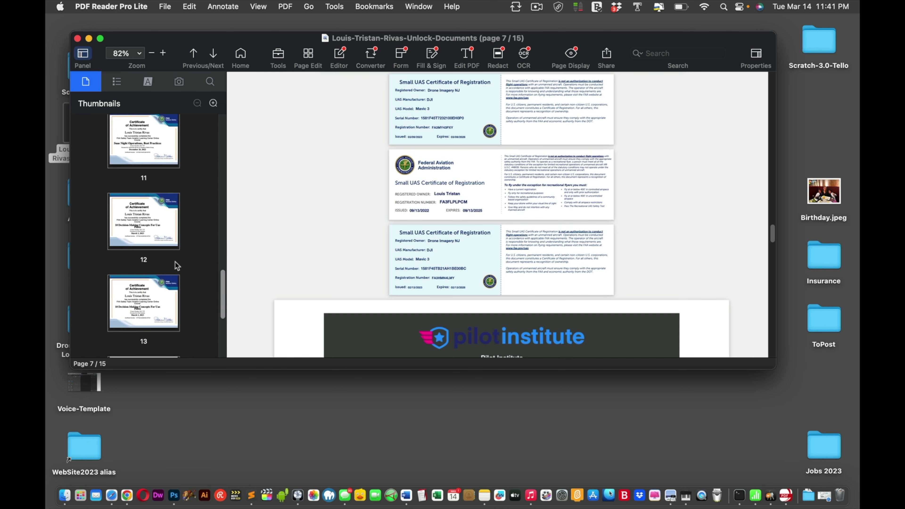
# Delete page 13, the duplicate FAA certificate, leaving 14 pages.
pyautogui.click(153, 279)
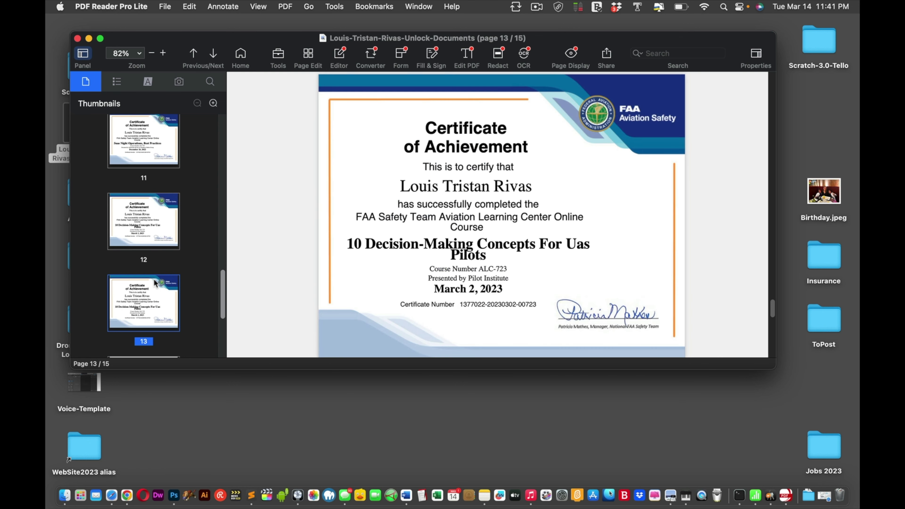
pyautogui.click(152, 234)
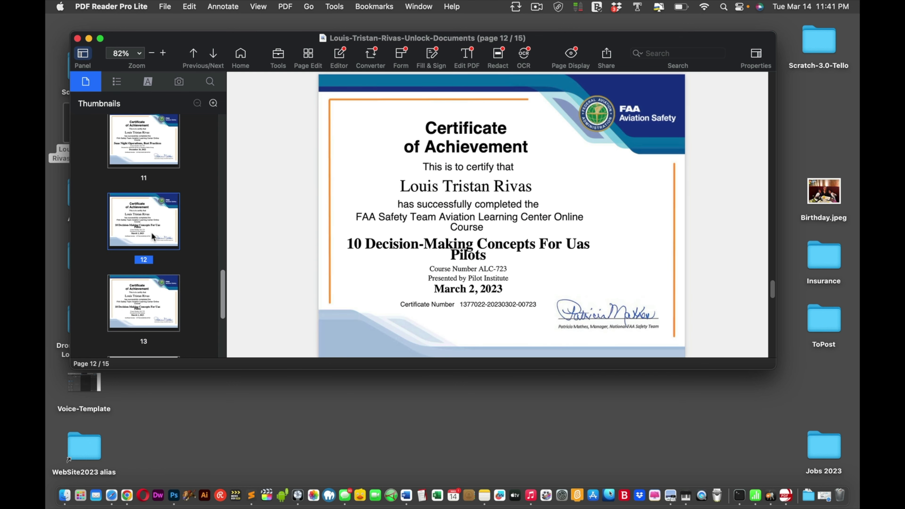
pyautogui.click(144, 289)
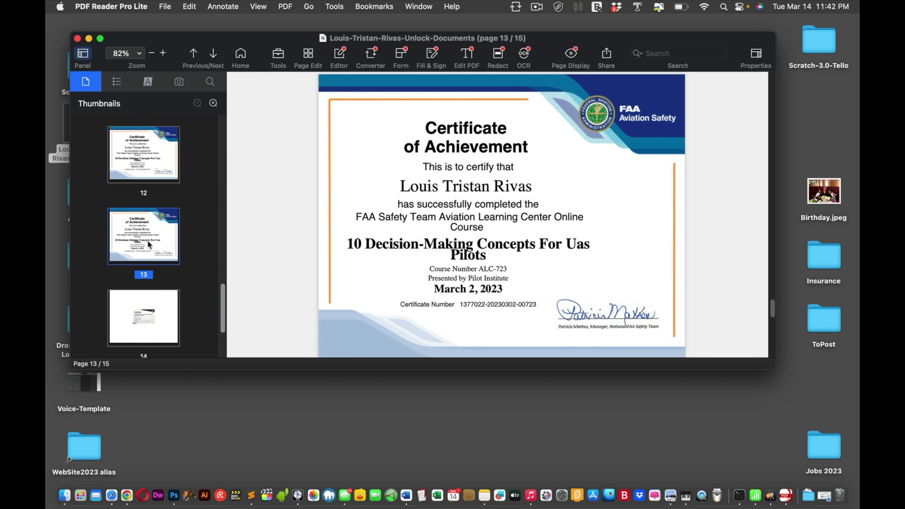
pyautogui.click(149, 149)
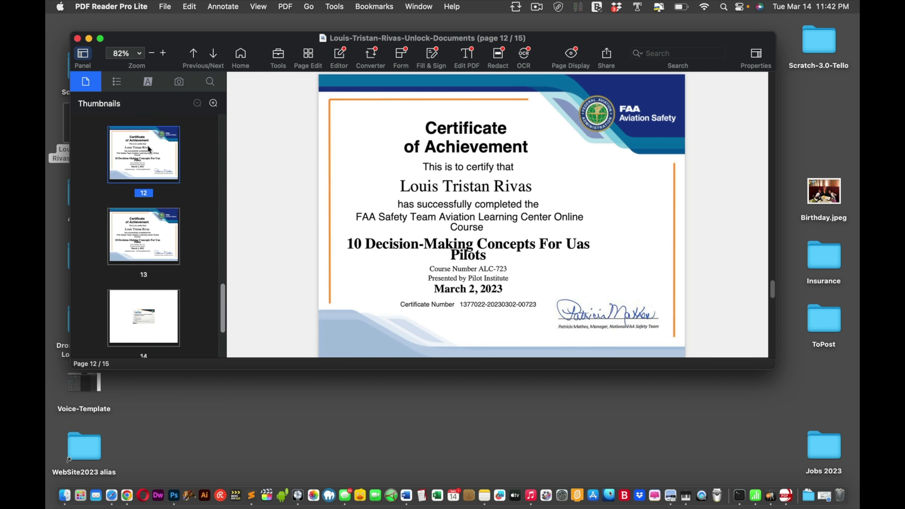
pyautogui.click(149, 249)
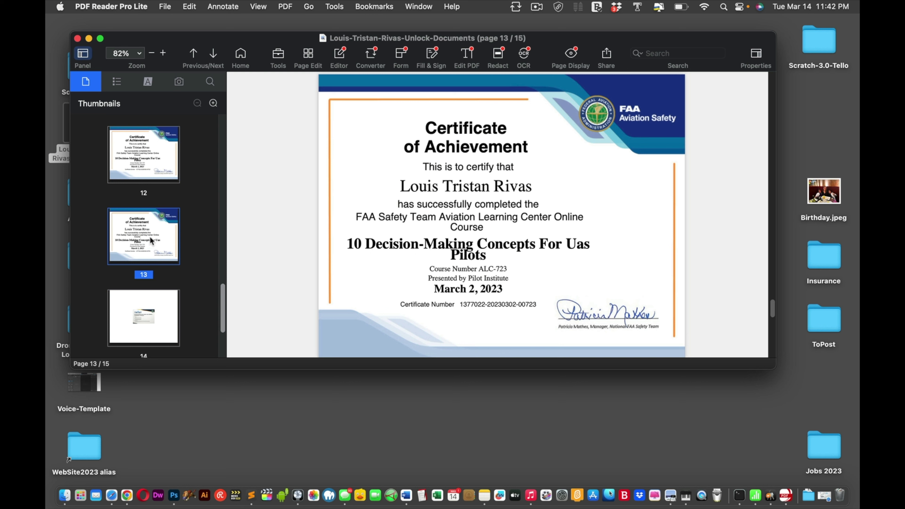
pyautogui.press('Delete')
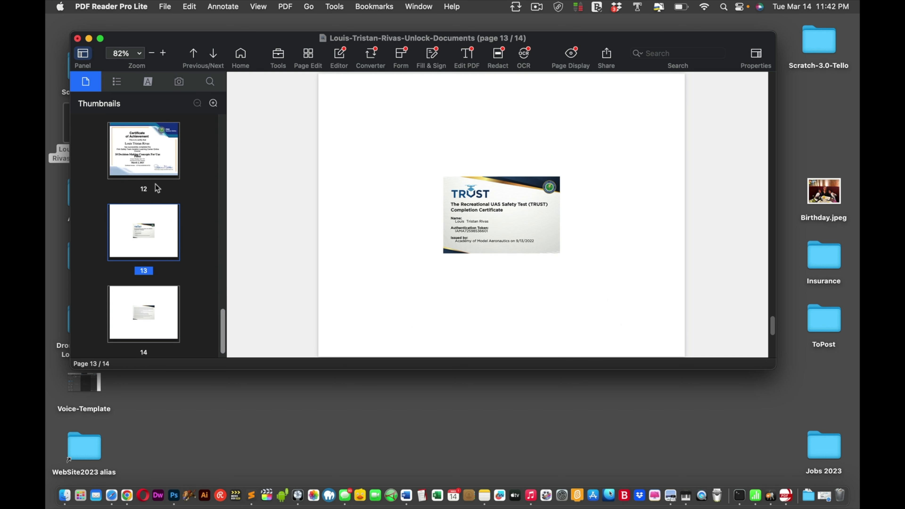
# Check the remaining certificate on page 12, then close the PDF, saving the changes.
pyautogui.click(150, 164)
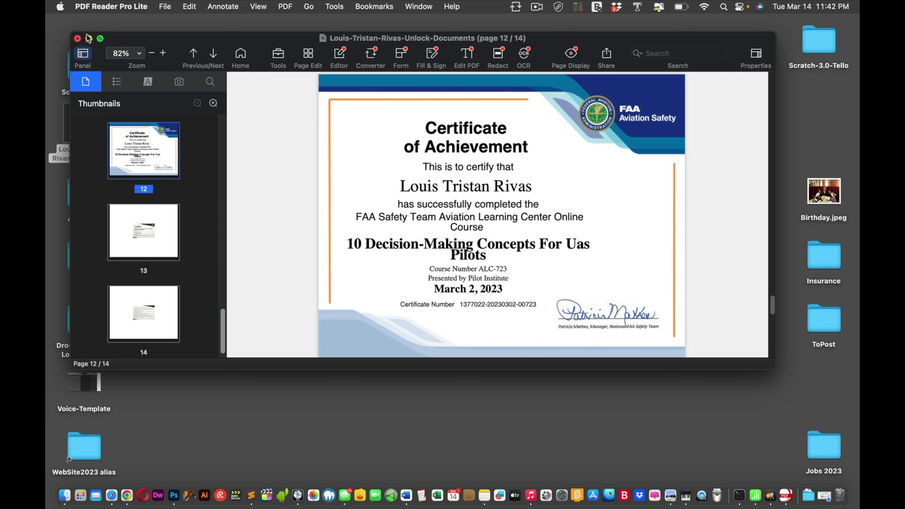
pyautogui.click(77, 38)
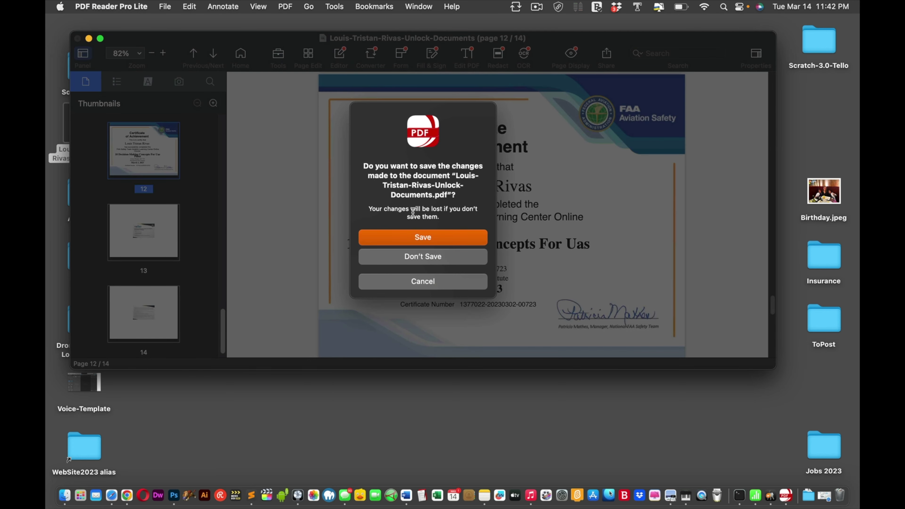
pyautogui.click(418, 239)
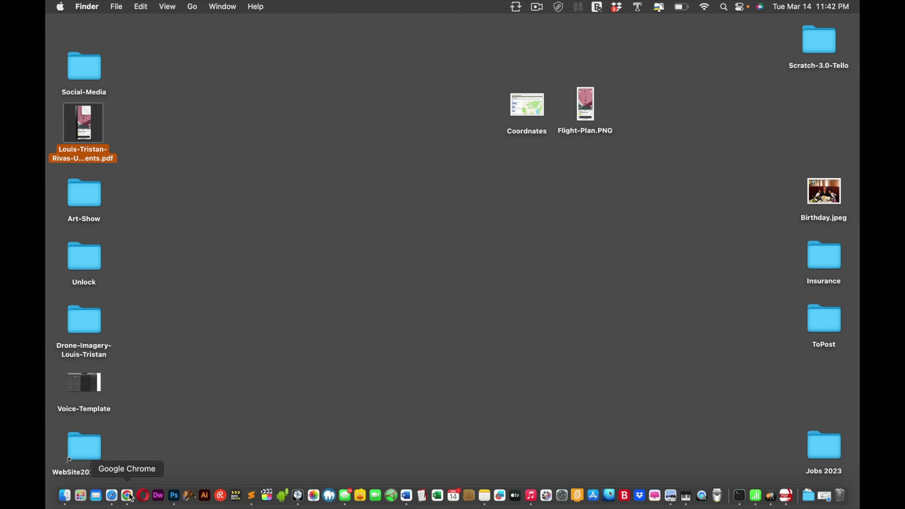
# Back in FAADroneZone, begin an attachment for Operation Brian and browse for its file.
pyautogui.click(127, 495)
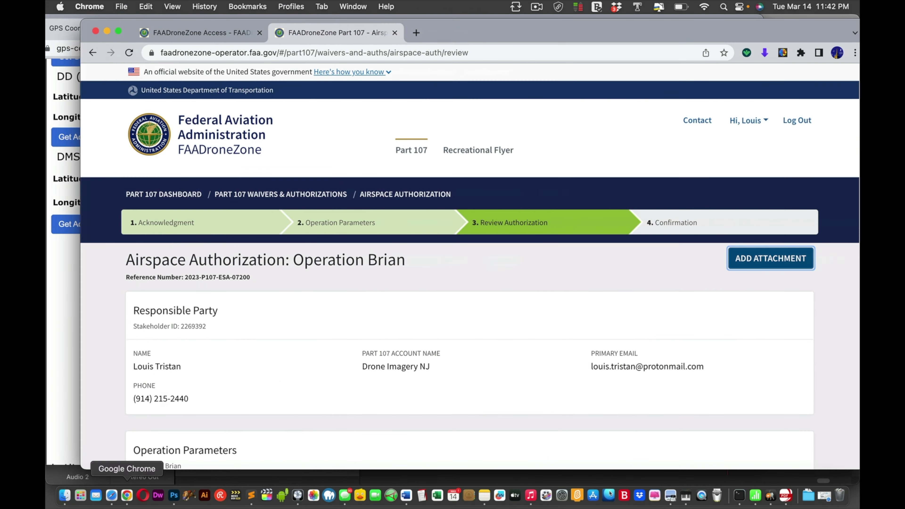
pyautogui.click(756, 259)
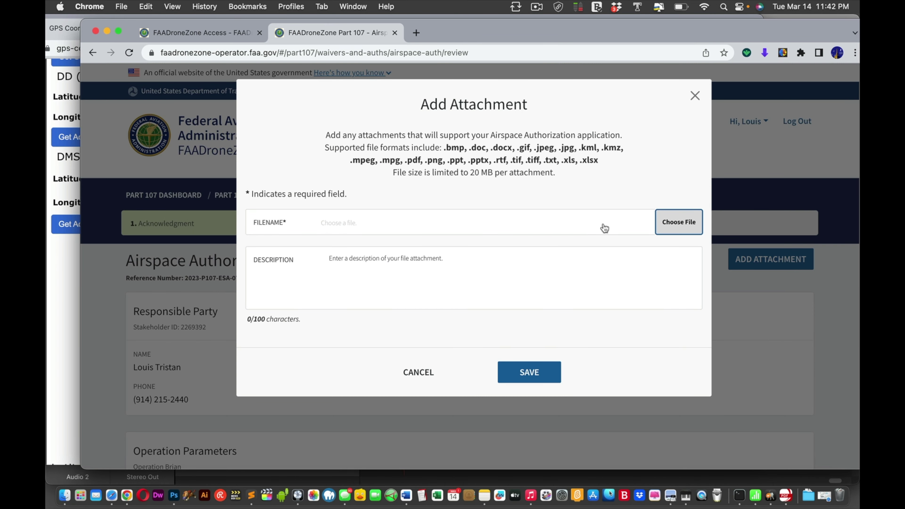
pyautogui.click(677, 222)
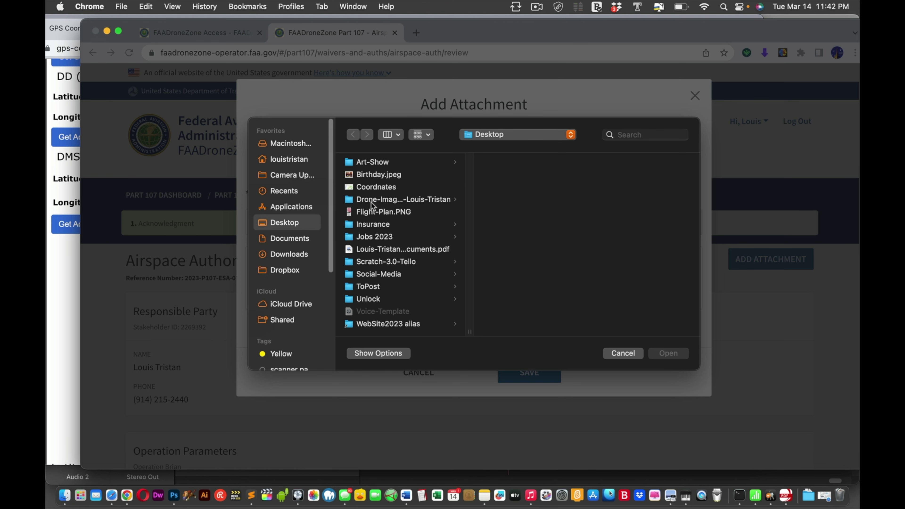
# Choose the unlock documents PDF from the Desktop after checking its pages in preview.
pyautogui.click(361, 247)
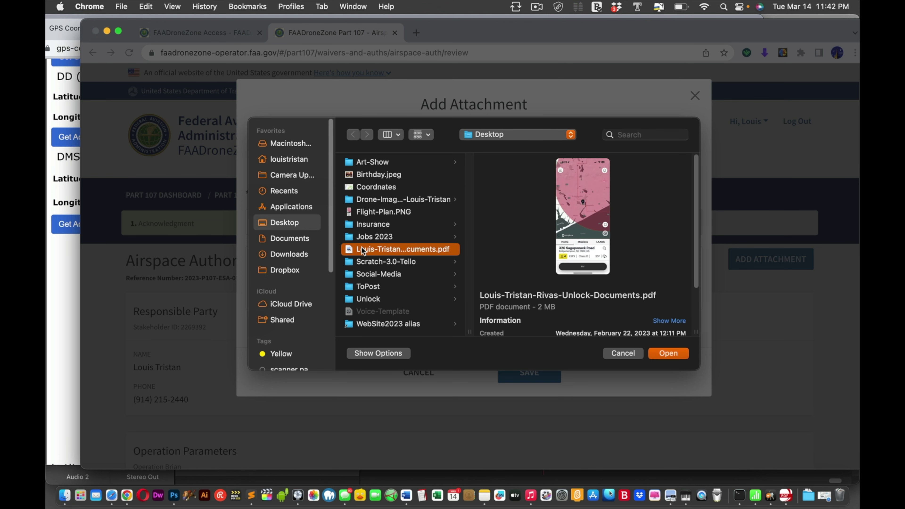
pyautogui.press('space')
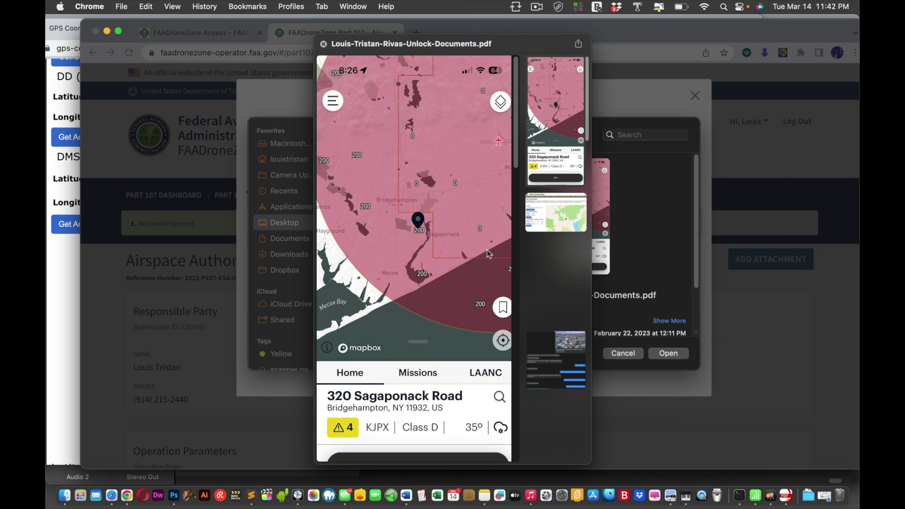
pyautogui.scroll(-1, 548, 209)
pyautogui.scroll(-10, 548, 209)
pyautogui.scroll(-10, 549, 209)
pyautogui.press('space')
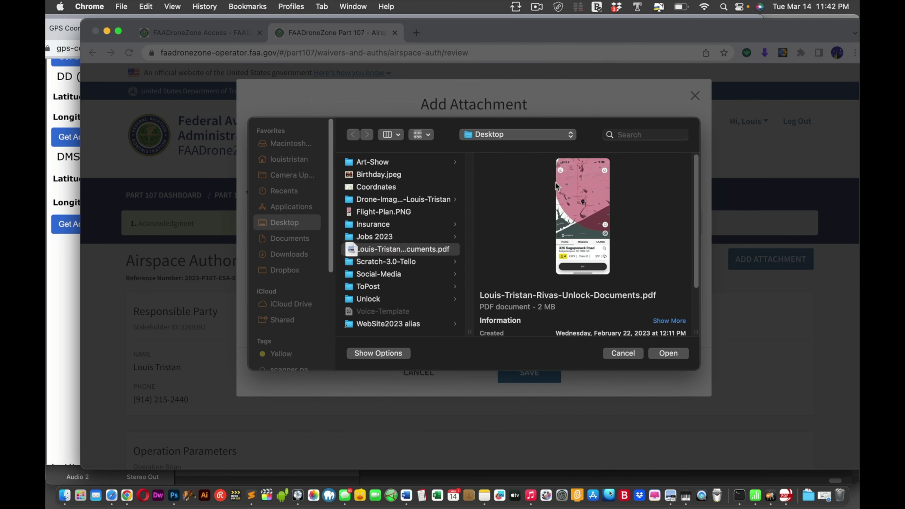
pyautogui.click(662, 352)
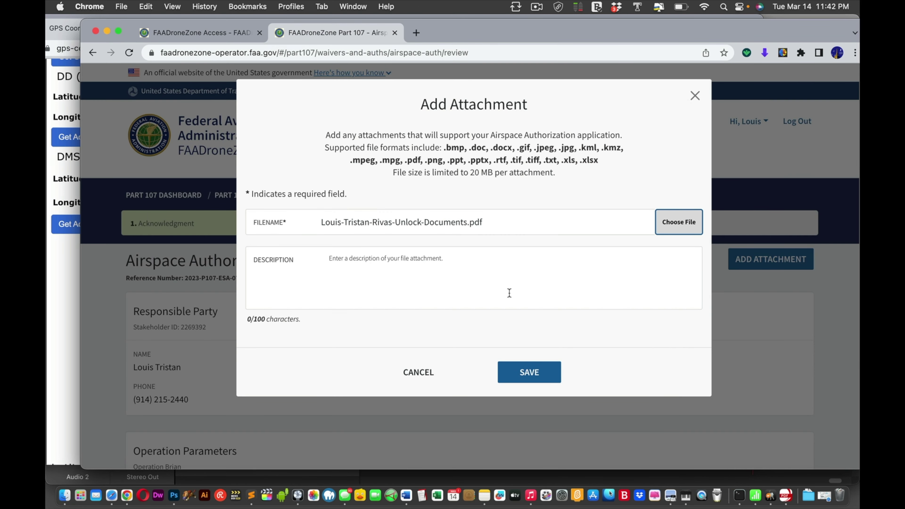
# Describe the attachment as client correspondence confirming the flight plus training certificates, and upload it.
pyautogui.click(494, 268)
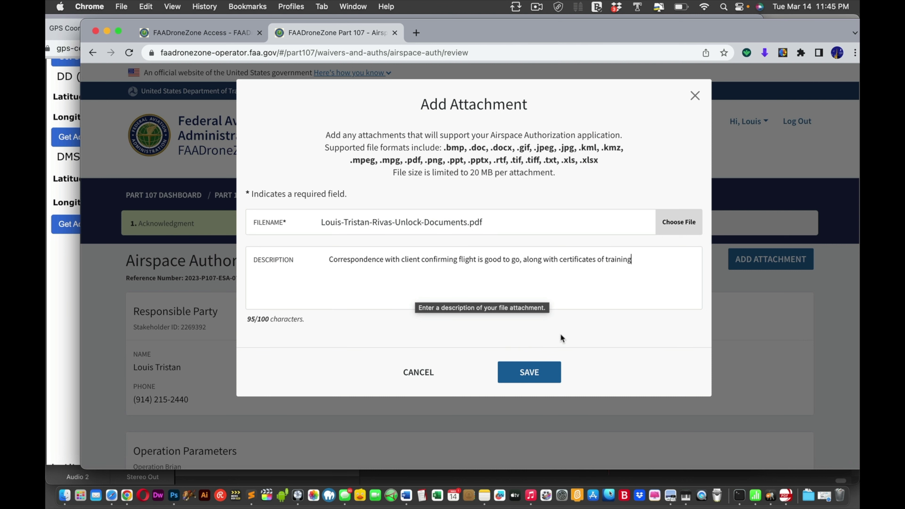
pyautogui.click(534, 370)
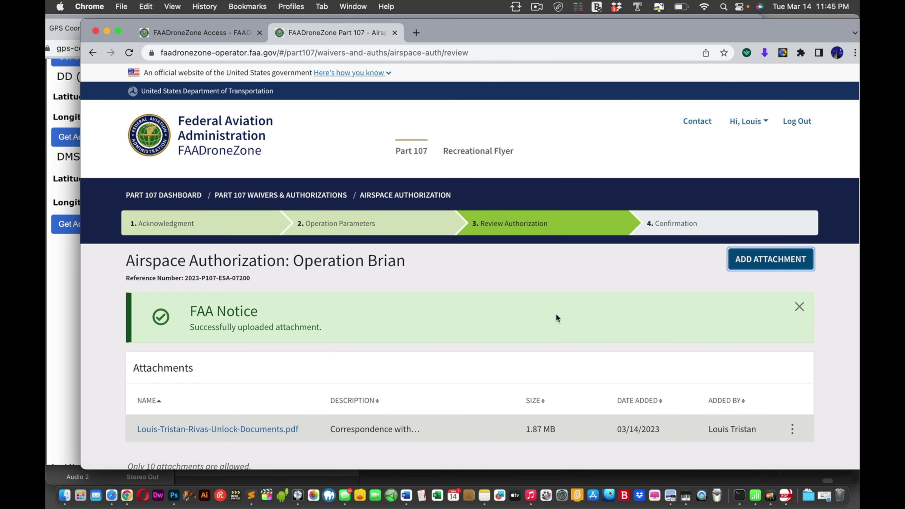
# Scroll through Operation Brian's review page, checking the attachment, 200 ft altitude and JPX Class D airspace.
pyautogui.scroll(-10, 548, 296)
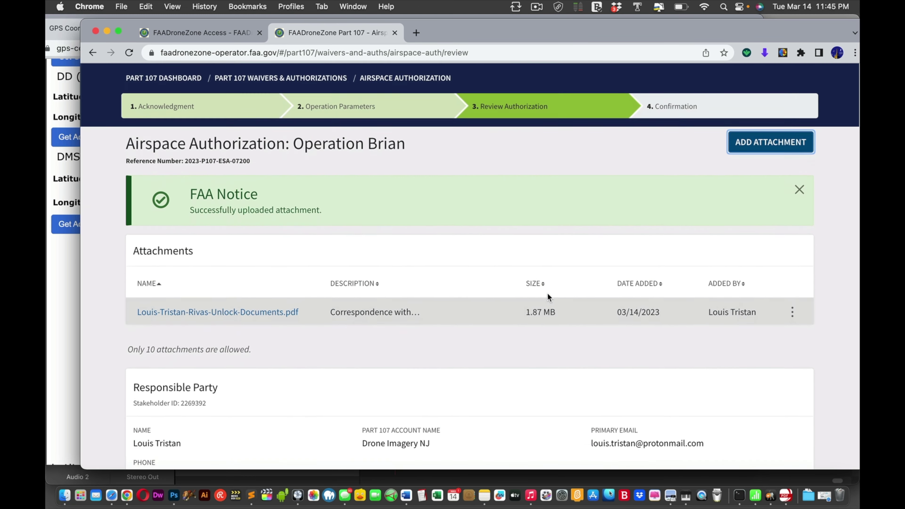
pyautogui.scroll(-5, 548, 295)
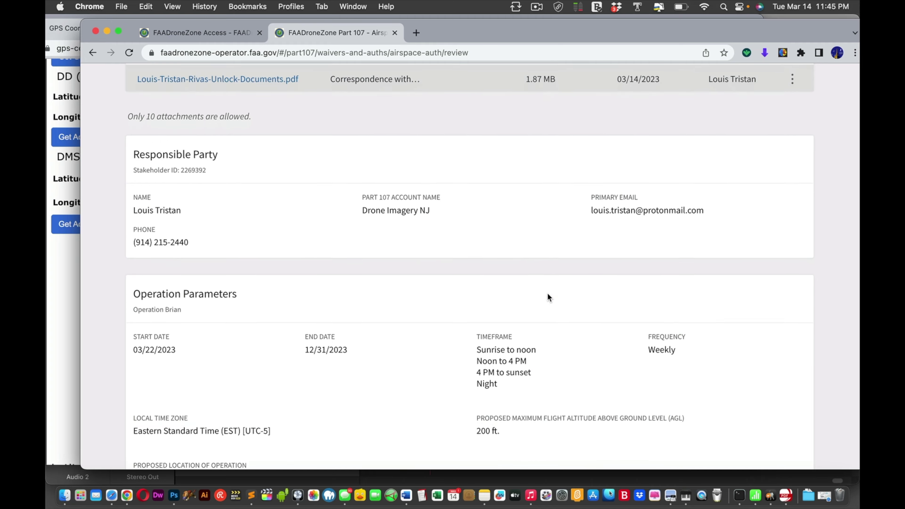
pyautogui.scroll(-7, 548, 297)
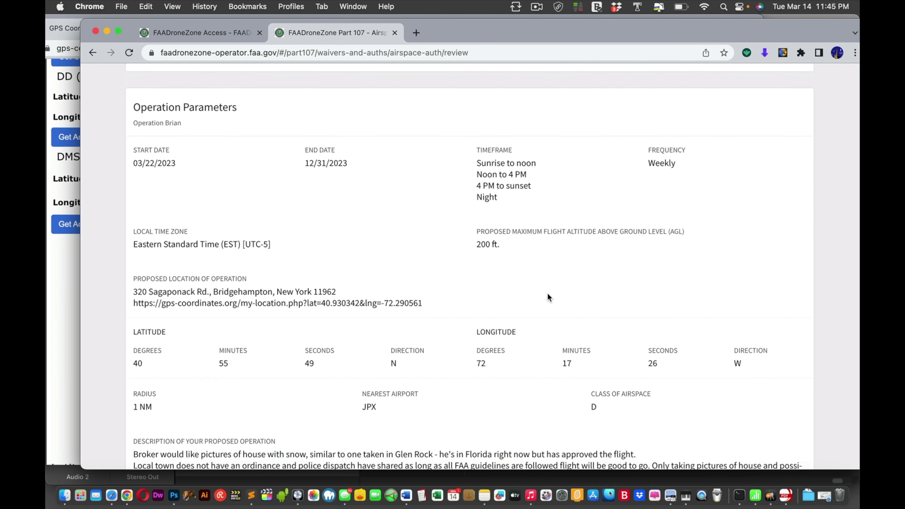
pyautogui.scroll(-4, 548, 297)
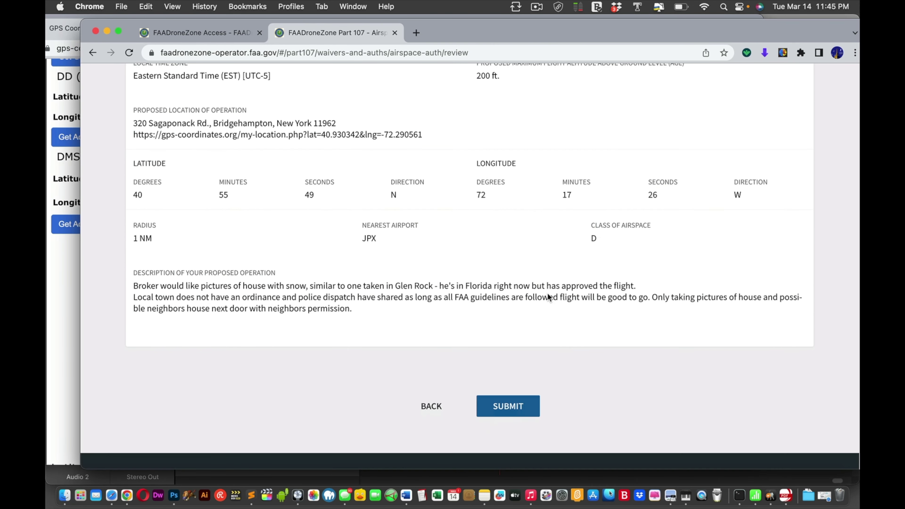
pyautogui.scroll(-1, 547, 293)
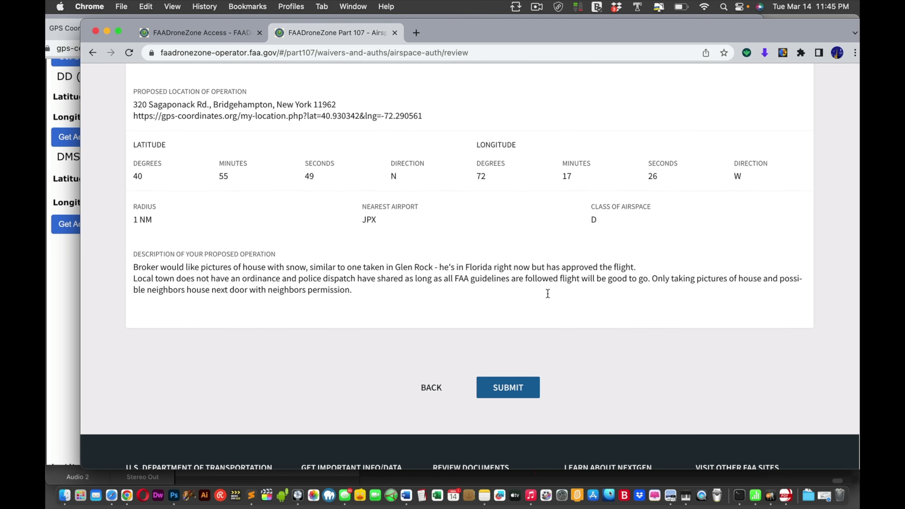
pyautogui.scroll(7, 547, 294)
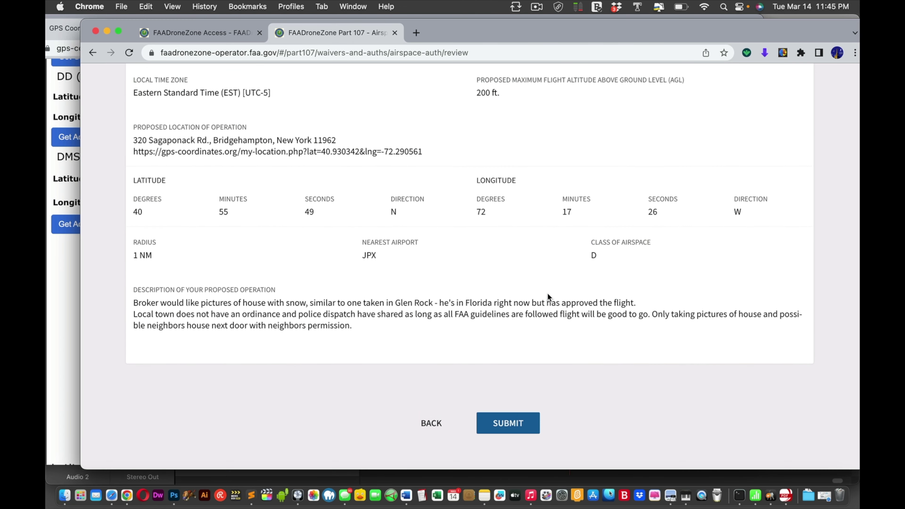
pyautogui.scroll(12, 548, 293)
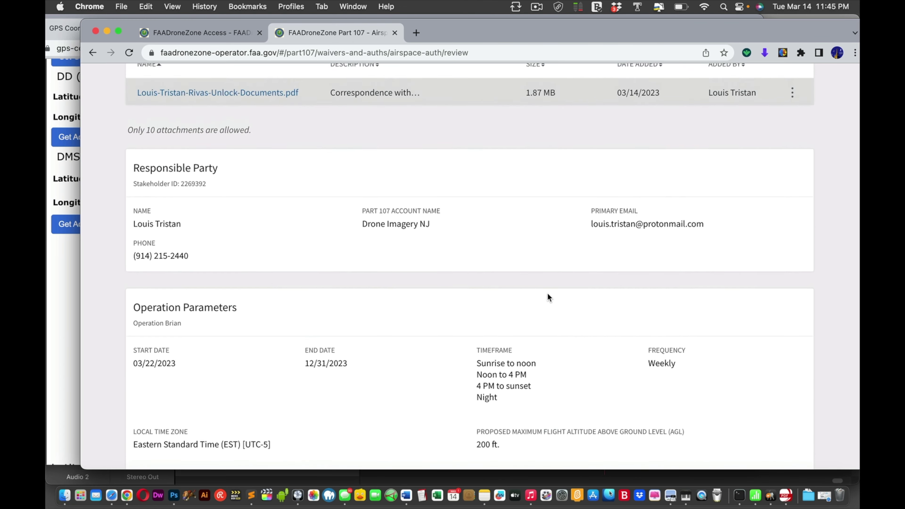
pyautogui.scroll(-2, 547, 293)
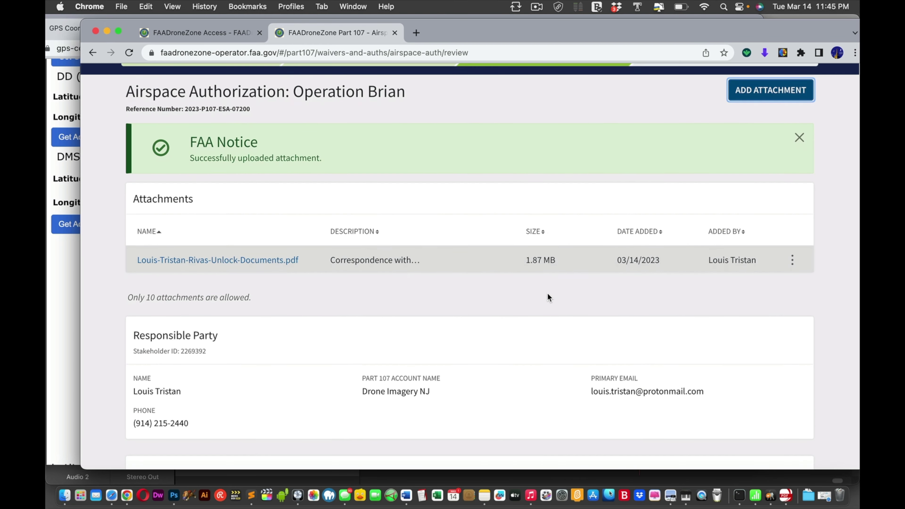
pyautogui.scroll(-2, 548, 294)
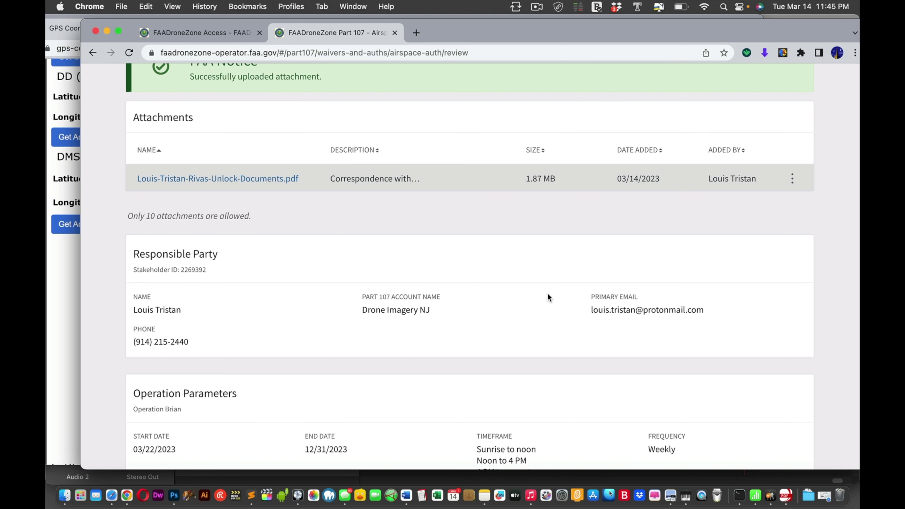
pyautogui.scroll(-4, 545, 300)
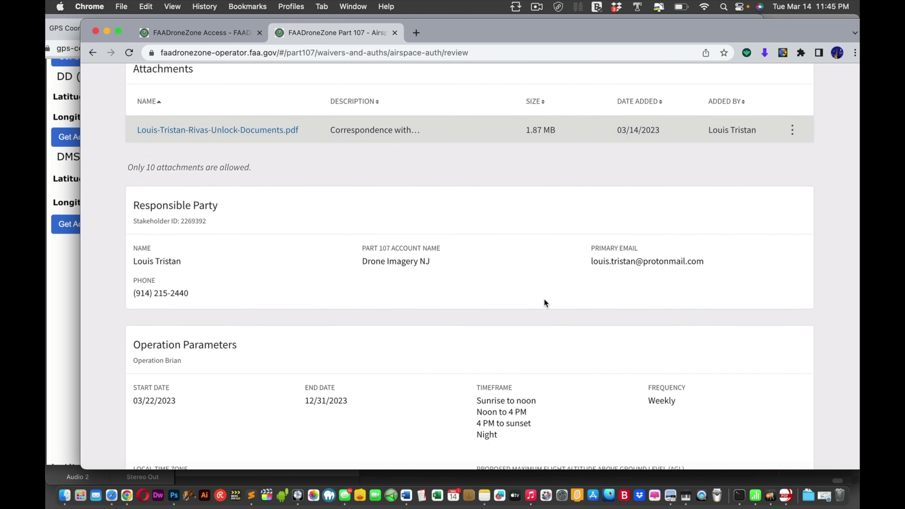
pyautogui.scroll(-5, 544, 303)
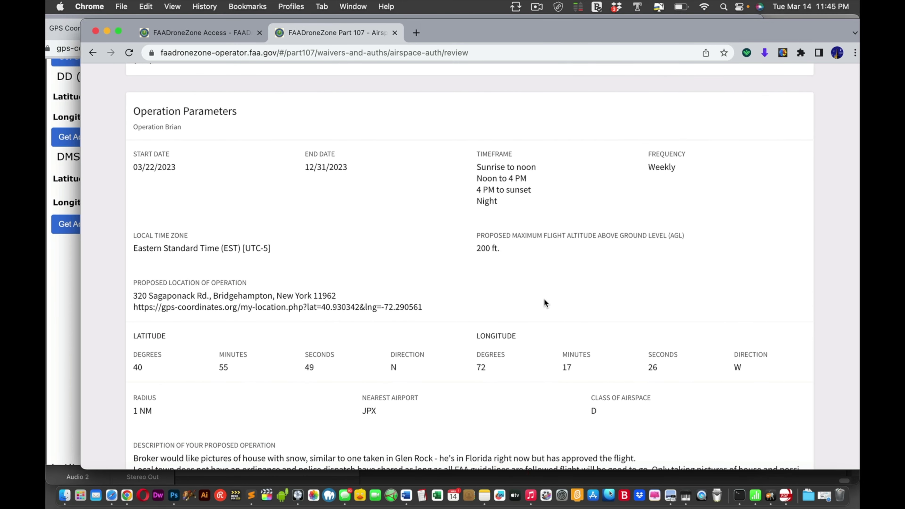
pyautogui.scroll(-5, 545, 300)
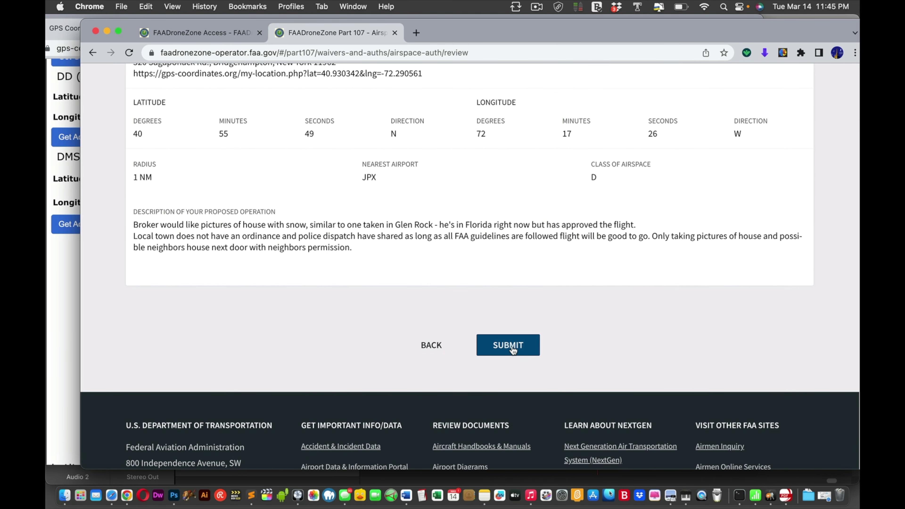
# Submit Operation Brian's application and open the Part 107 Waivers & Authorizations list.
pyautogui.click(512, 349)
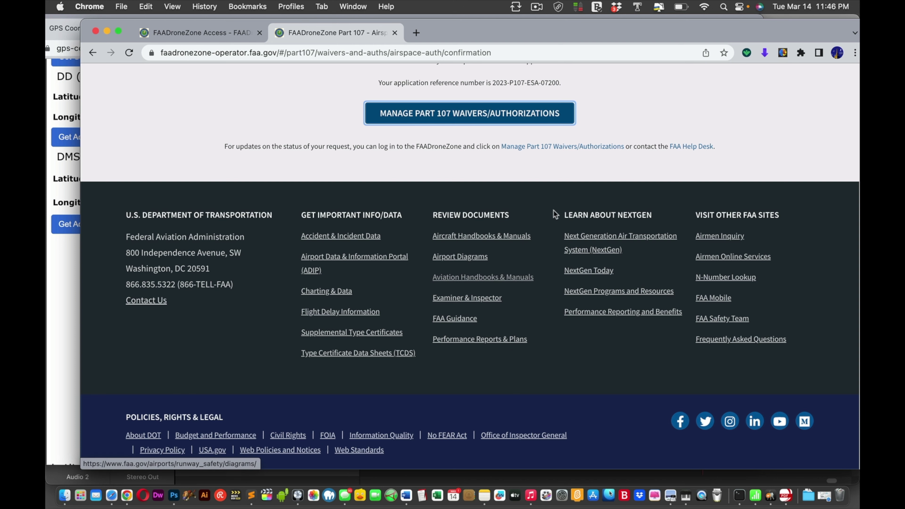
pyautogui.scroll(10, 520, 171)
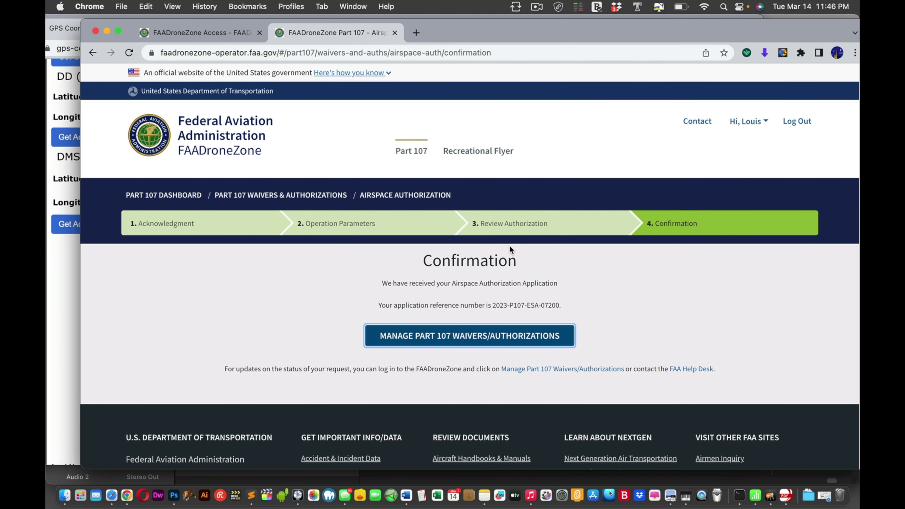
pyautogui.click(475, 336)
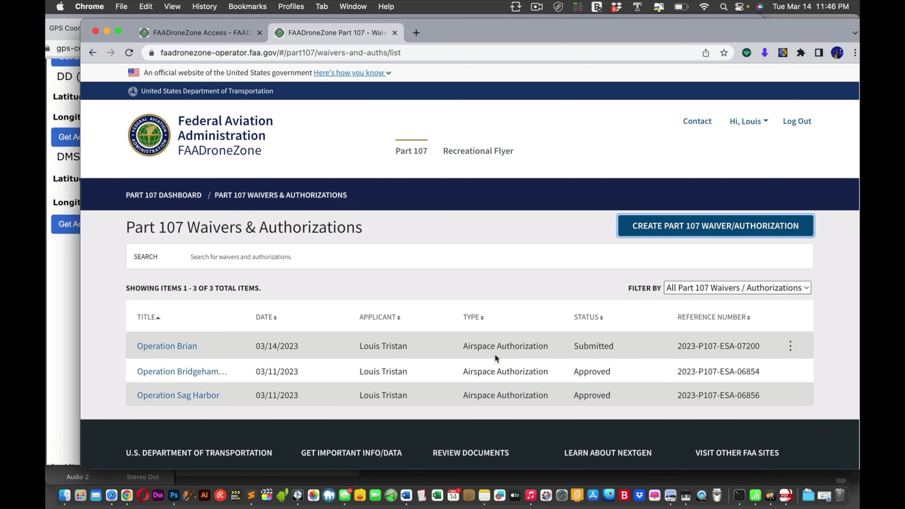
pyautogui.scroll(-3, 495, 355)
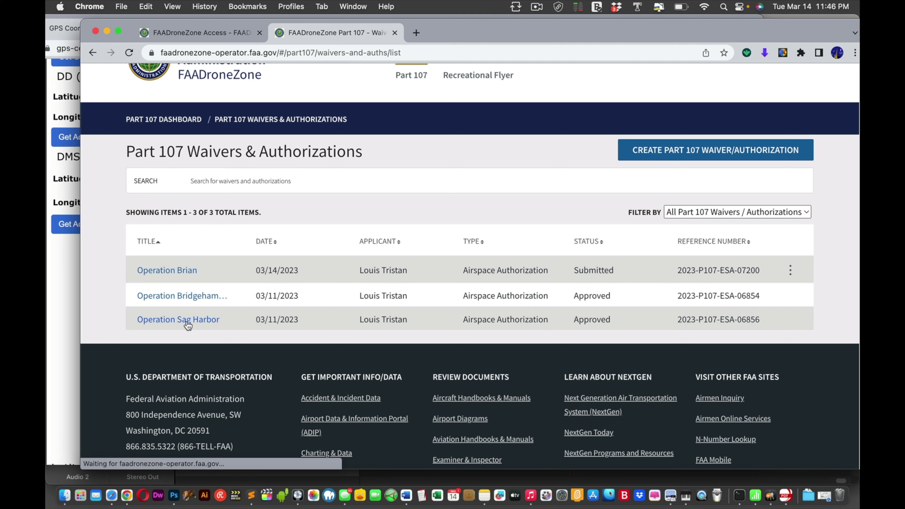
# View Operation Sag Harbor's approval details, dismiss the FAA notice, and go back to the list.
pyautogui.click(188, 322)
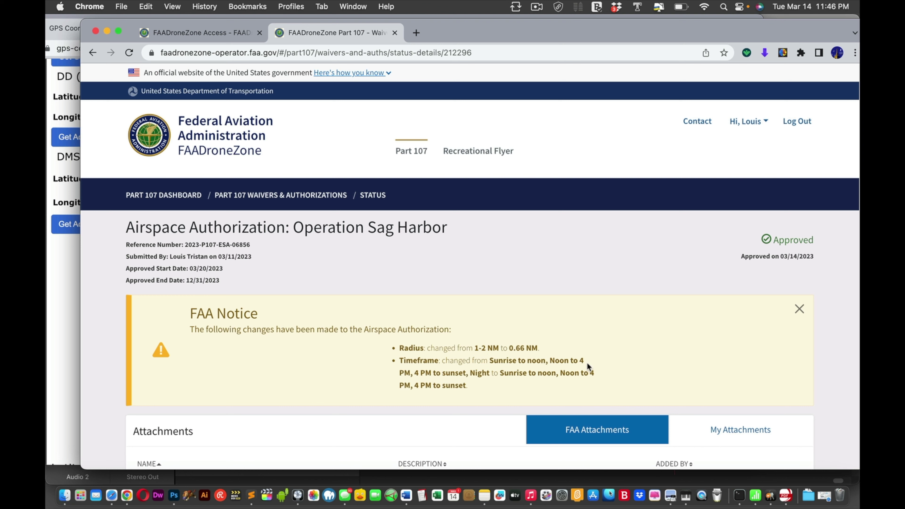
pyautogui.scroll(-7, 624, 349)
pyautogui.scroll(5, 623, 347)
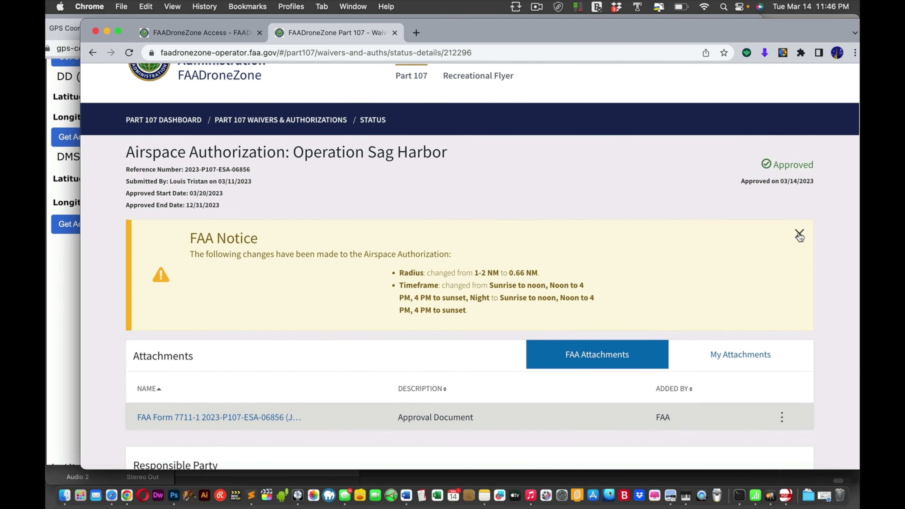
pyautogui.click(800, 235)
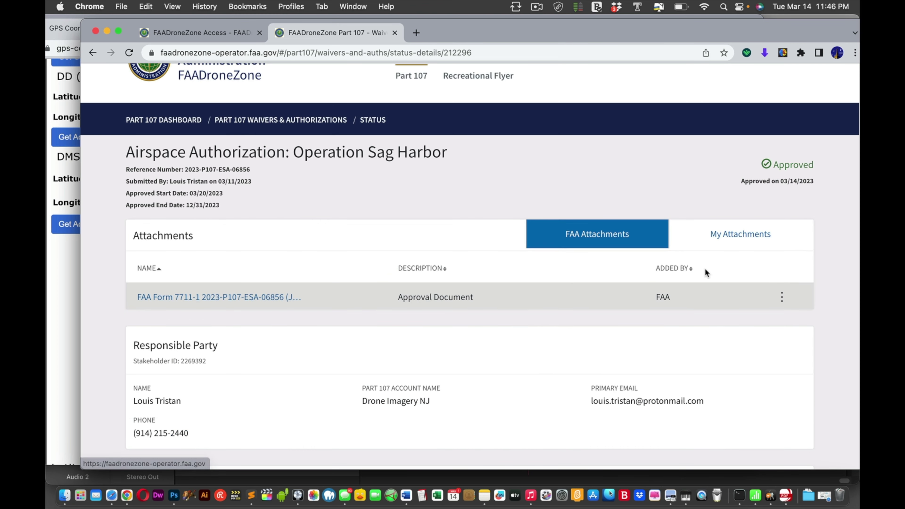
pyautogui.scroll(1, 448, 263)
pyautogui.scroll(2, 448, 263)
pyautogui.click(93, 53)
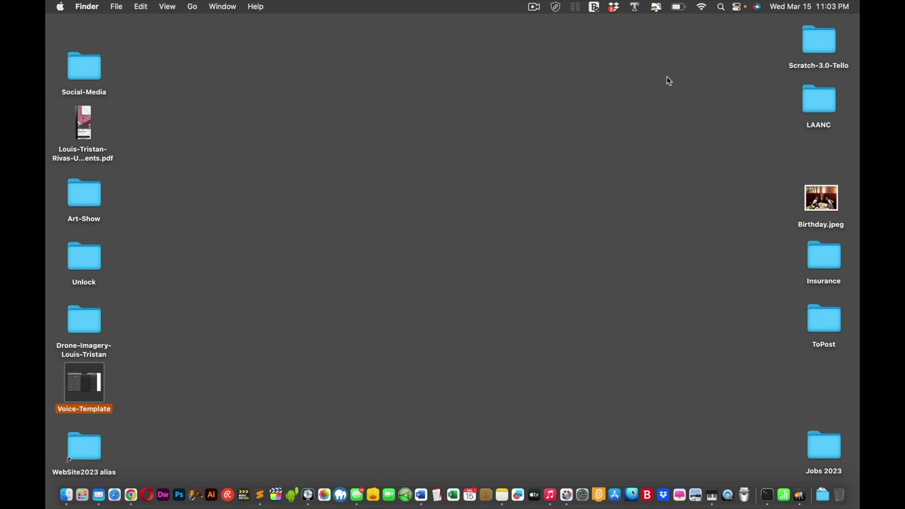
# Launch a fresh Chrome window under the user's own profile.
pyautogui.click(805, 7)
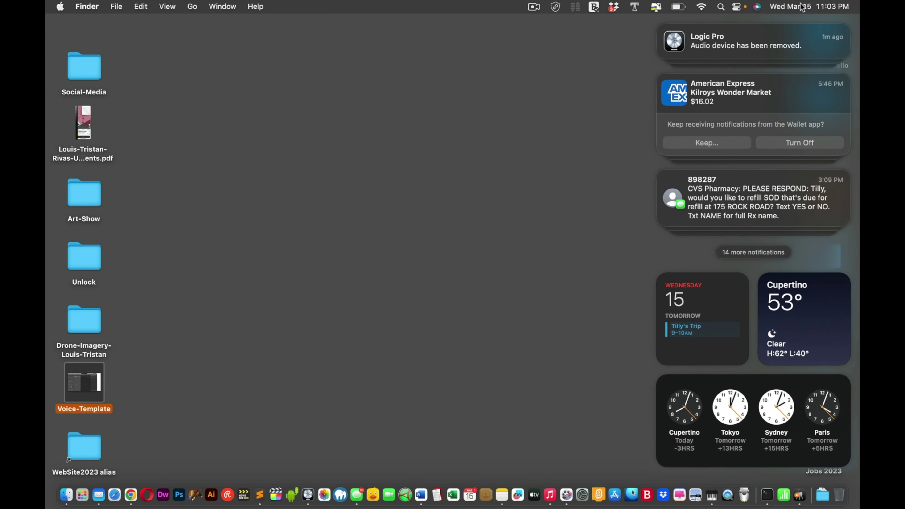
pyautogui.click(557, 109)
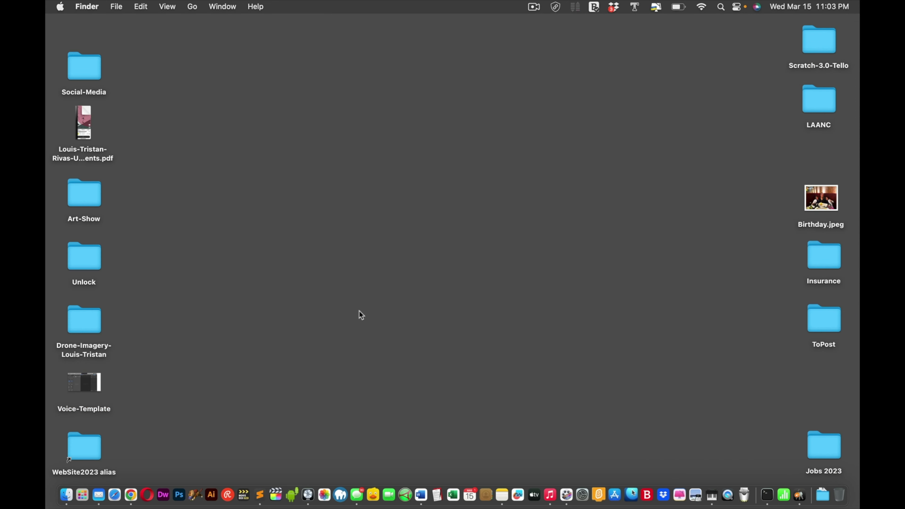
pyautogui.click(131, 494)
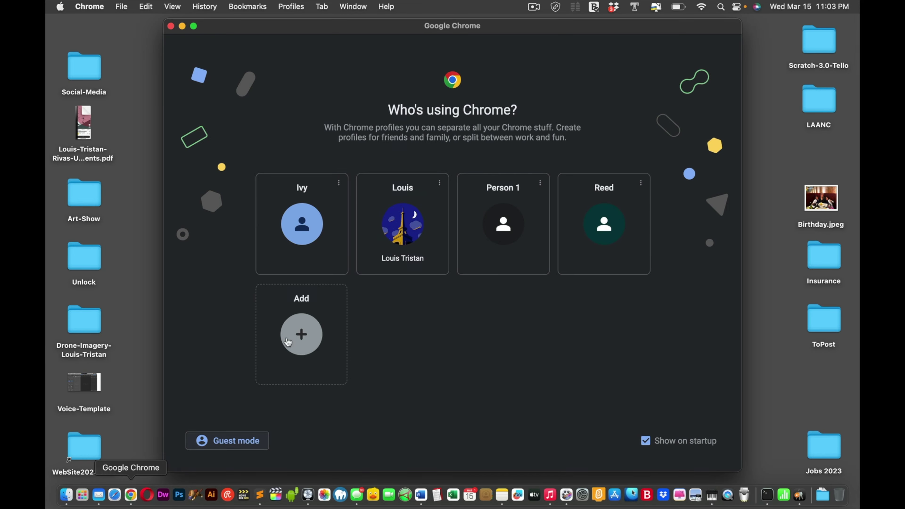
pyautogui.click(406, 216)
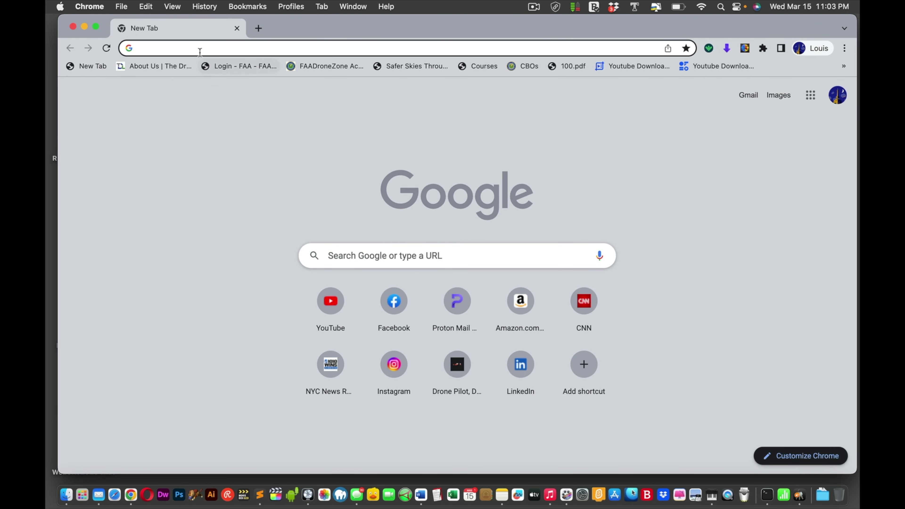
# Sign in to FAADroneZone with the saved account and accept the system use notice.
pyautogui.click(306, 66)
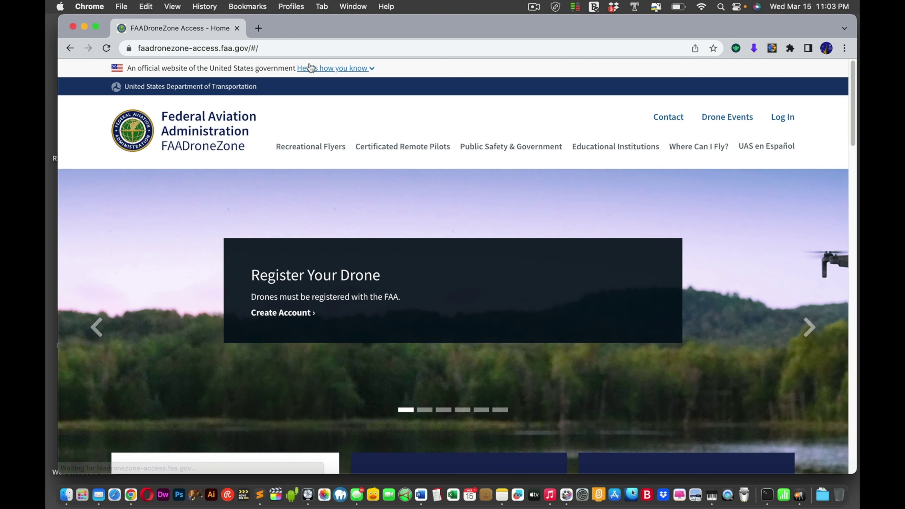
pyautogui.moveTo(344, 144)
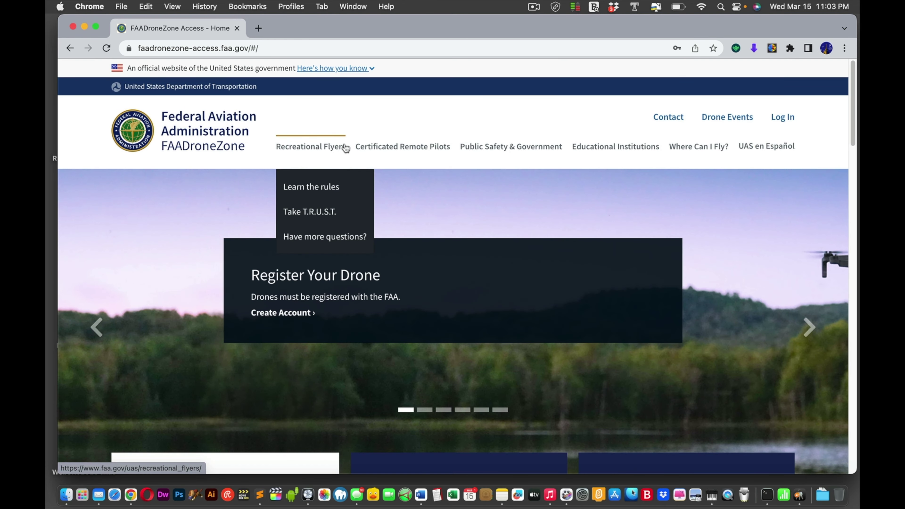
pyautogui.scroll(-7, 345, 146)
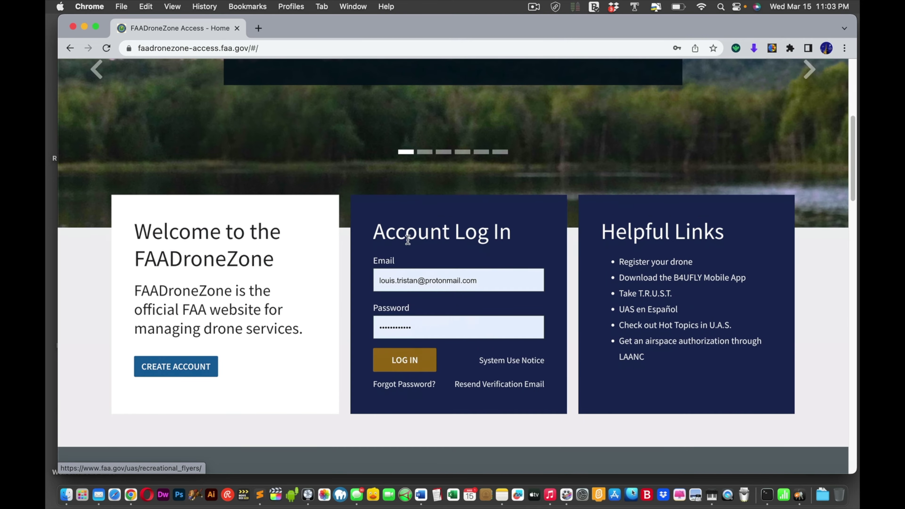
pyautogui.click(407, 359)
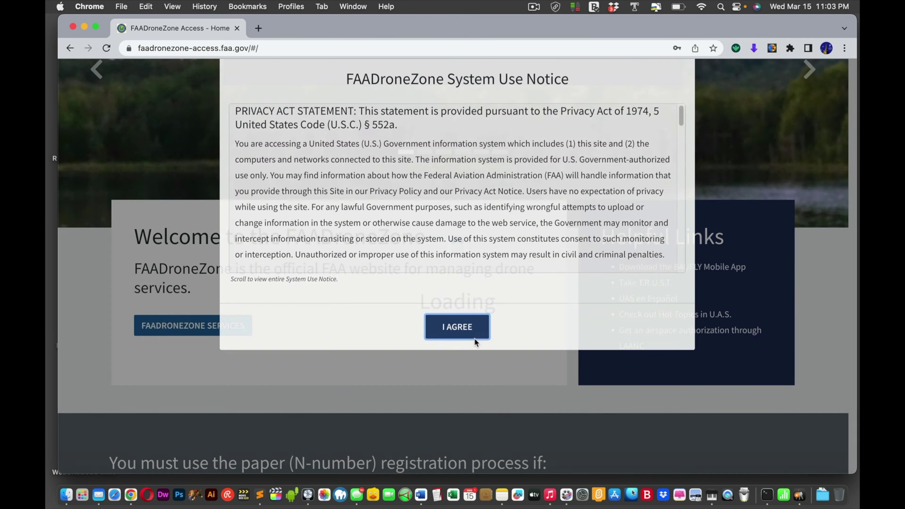
pyautogui.click(474, 341)
# Open the Part 107 waivers list and confirm Operation Brian's status reads Submitted.
pyautogui.scroll(-2, 406, 385)
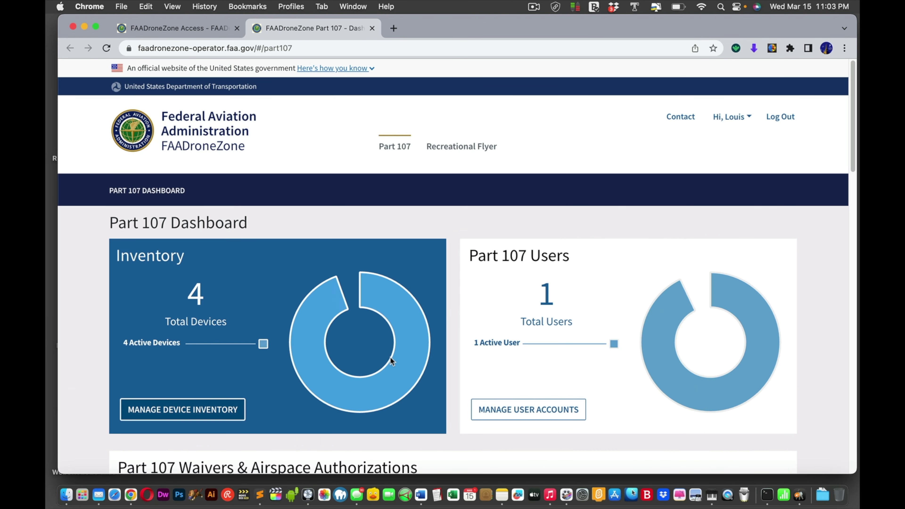
pyautogui.scroll(-8, 469, 235)
pyautogui.scroll(-10, 469, 235)
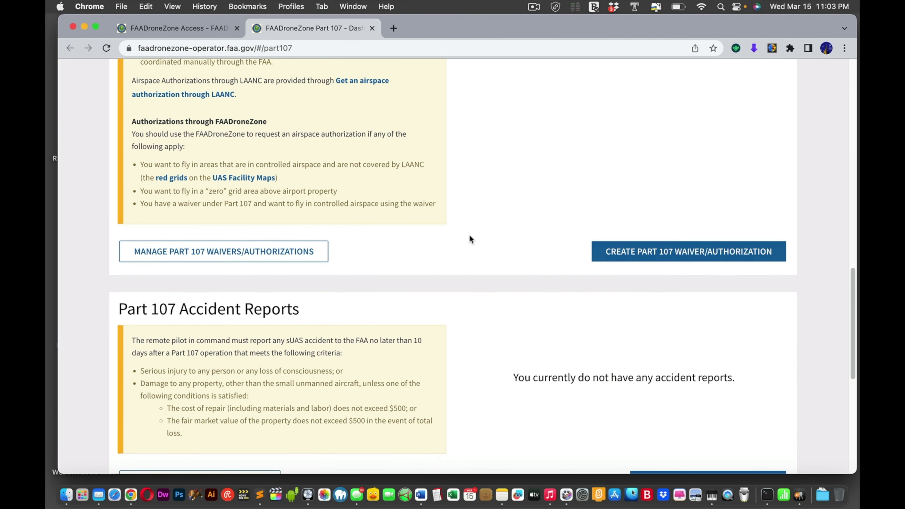
pyautogui.click(285, 253)
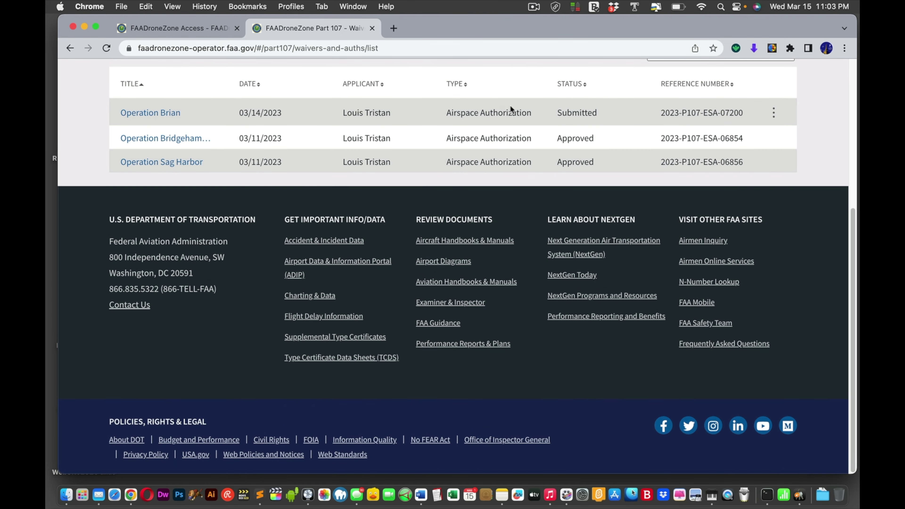
pyautogui.click(595, 112)
pyautogui.moveTo(595, 112); pyautogui.dragTo(559, 112)
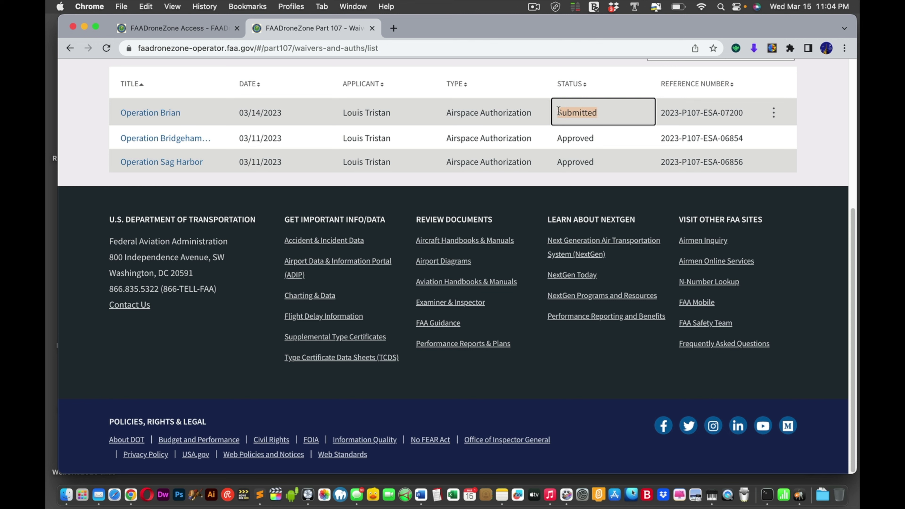
pyautogui.click(559, 110)
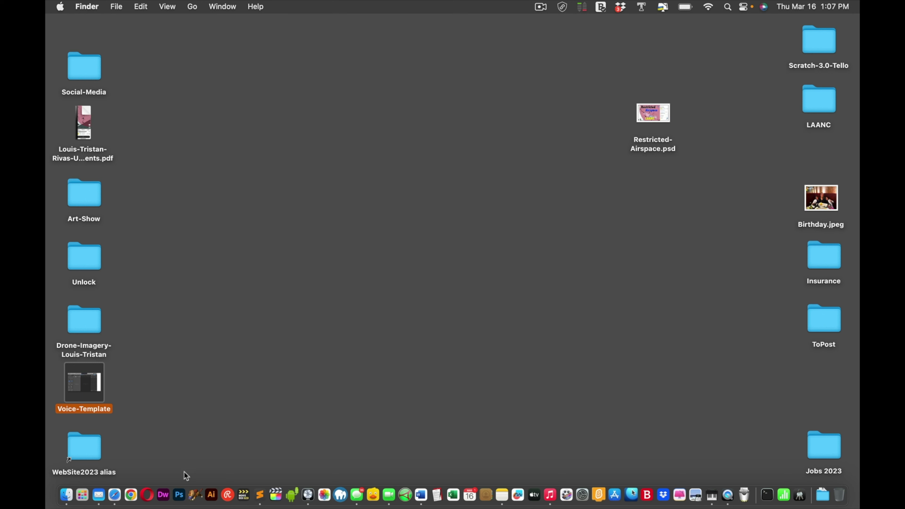
pyautogui.click(132, 500)
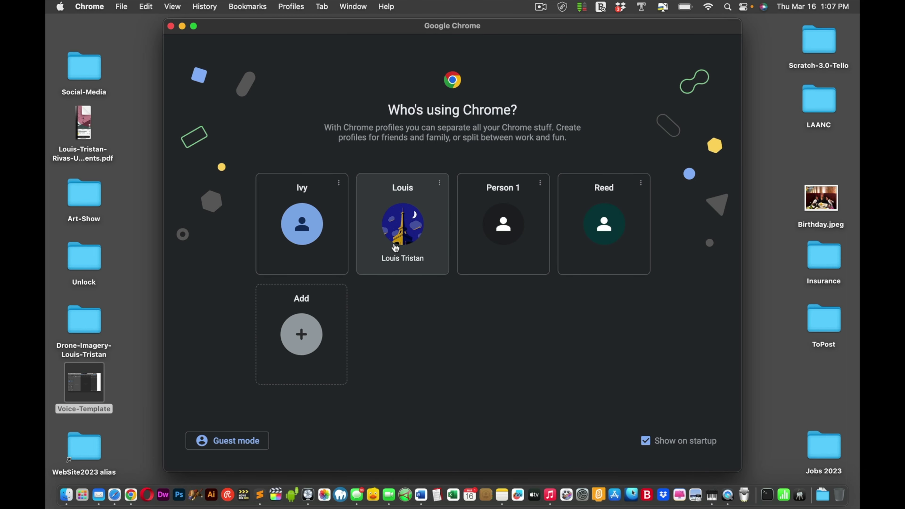
# Open a personal-profile Chrome window and load the FAADroneZone home page via 'faa'.
pyautogui.click(397, 240)
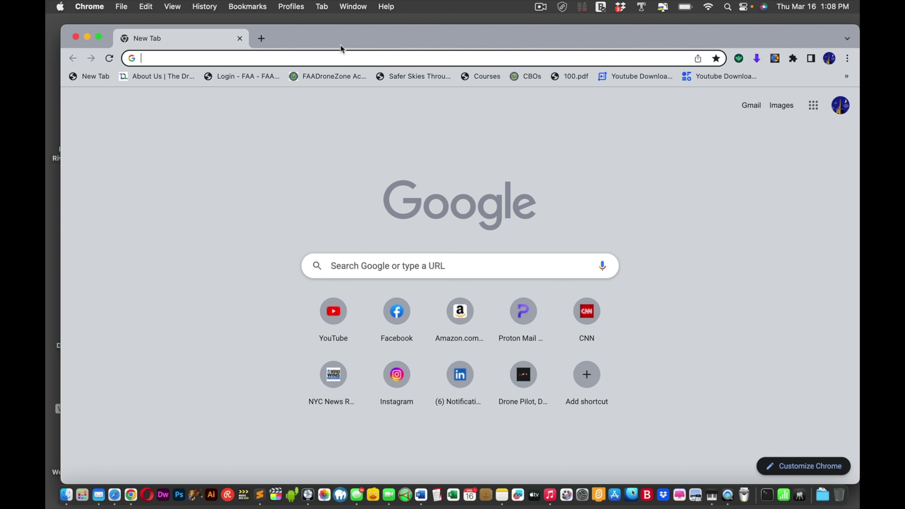
pyautogui.moveTo(346, 35); pyautogui.dragTo(346, 34)
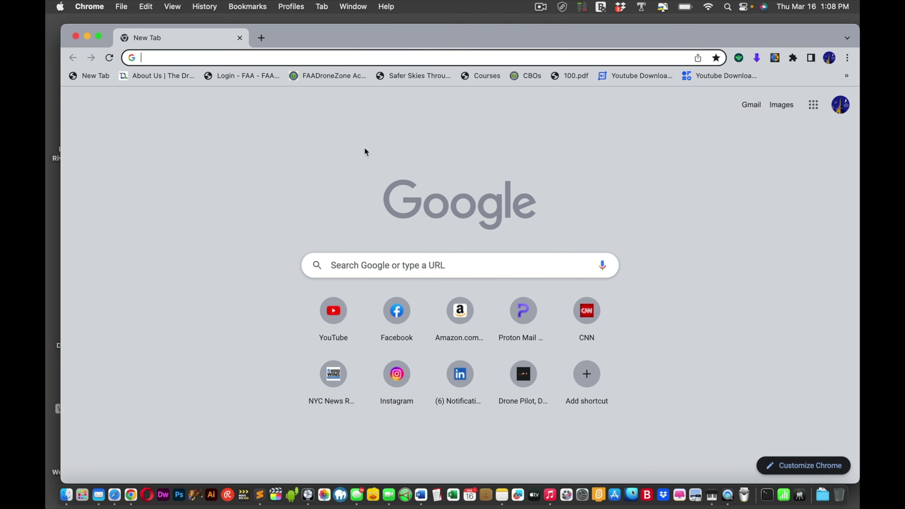
pyautogui.write('faa')
pyautogui.press('Return')
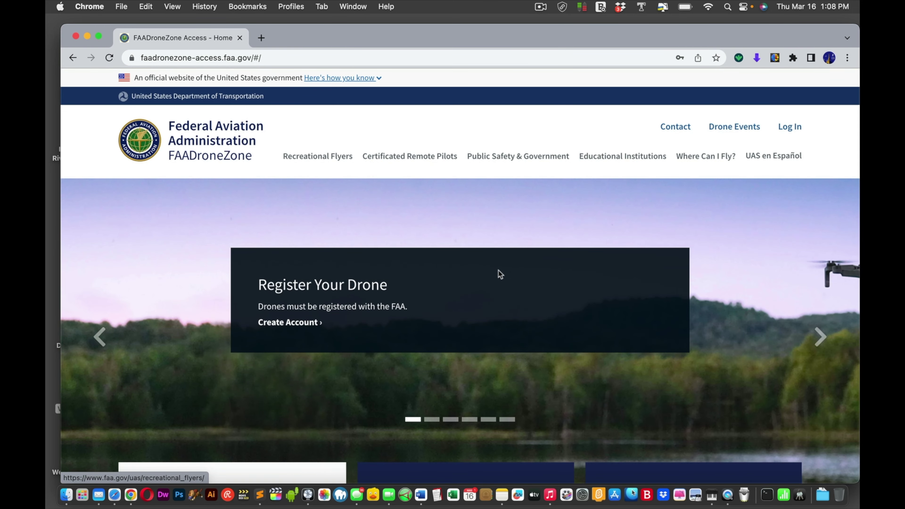
# Sign in to FAADroneZone and accept the system use notice.
pyautogui.scroll(-3, 500, 274)
pyautogui.scroll(-5, 500, 273)
pyautogui.click(411, 376)
pyautogui.click(460, 353)
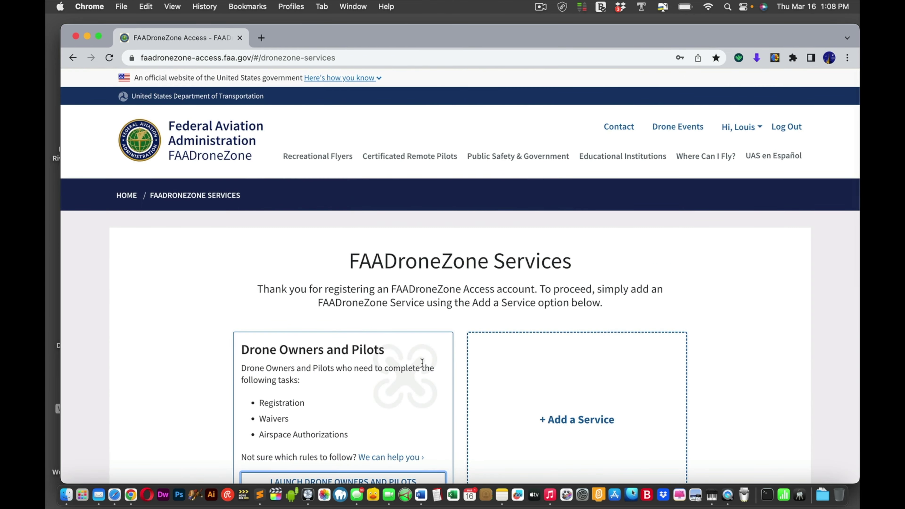
# Open the Part 107 waivers list showing Operation Brian as Under Review, then check open windows.
pyautogui.scroll(-3, 424, 364)
pyautogui.scroll(-1, 422, 362)
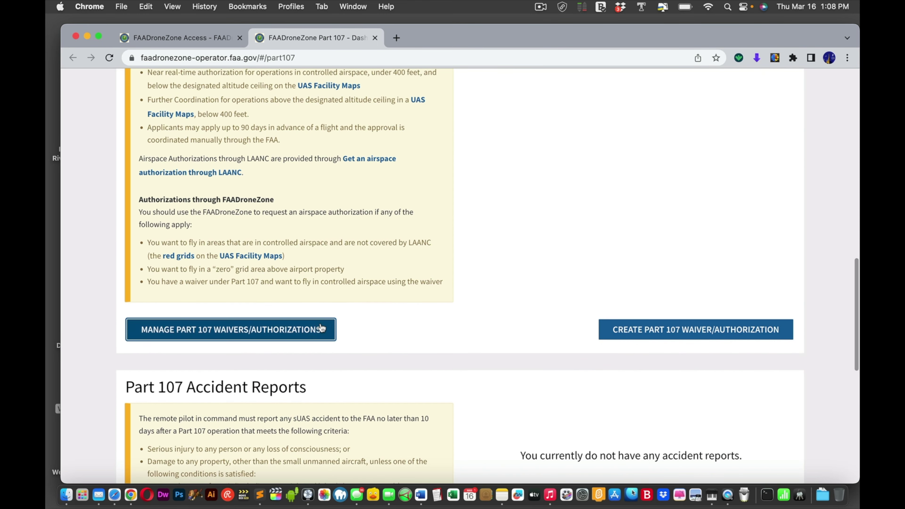
pyautogui.click(316, 328)
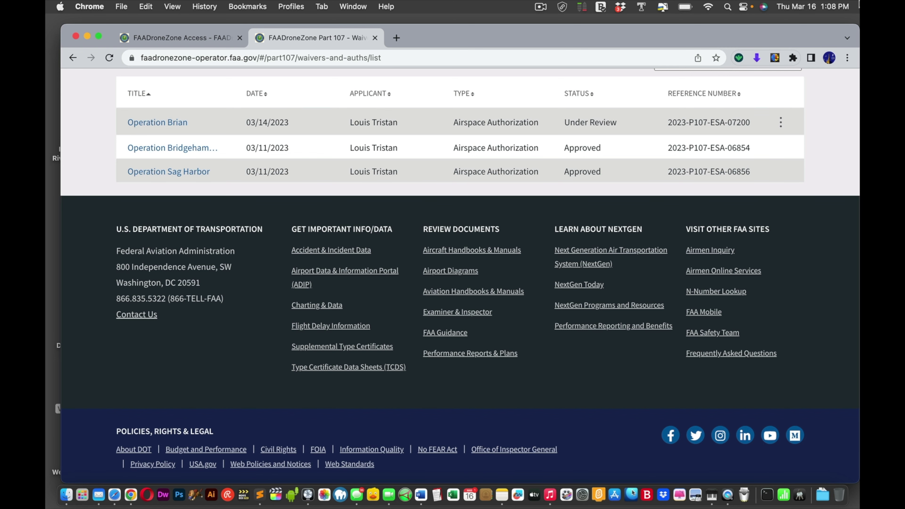
pyautogui.hotkey('ctrl', 'Up')
pyautogui.click(670, 146)
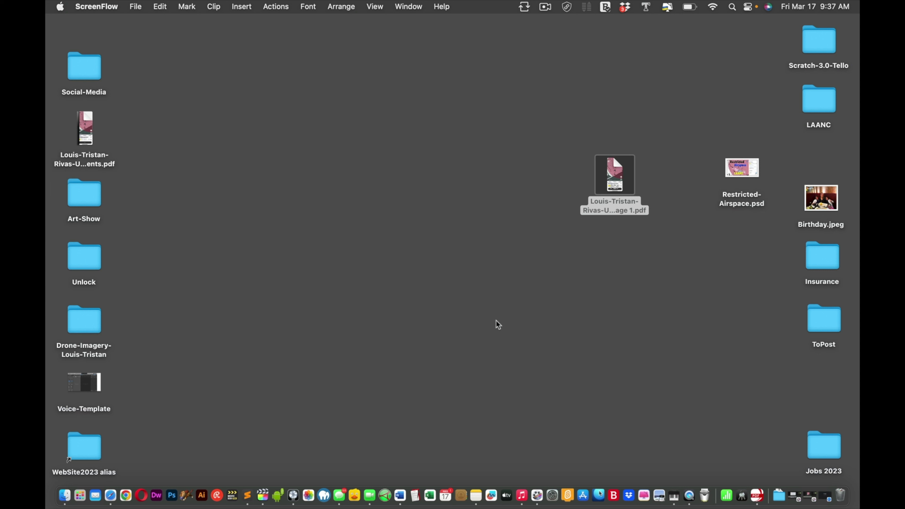
# Relaunch Chrome with the user's profile and load the FAADroneZone site via 'faa'.
pyautogui.click(127, 497)
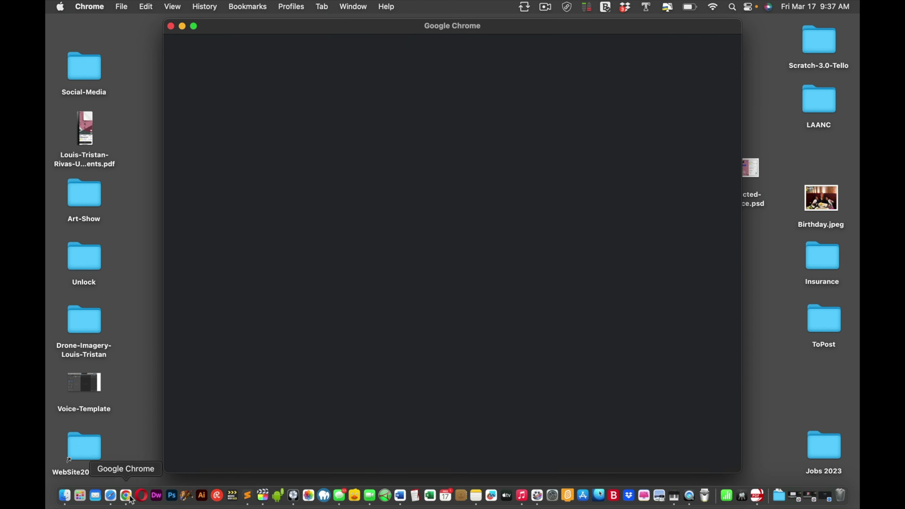
pyautogui.click(397, 211)
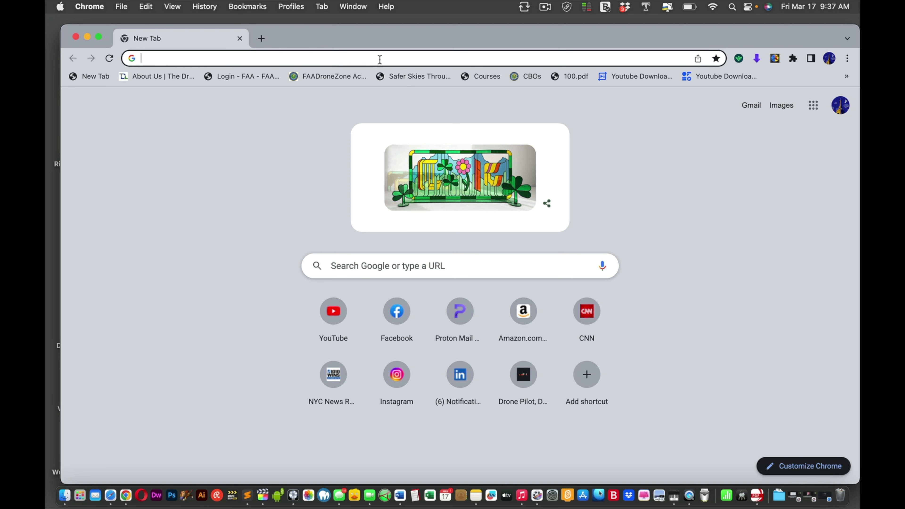
pyautogui.write('faa')
pyautogui.press('Return')
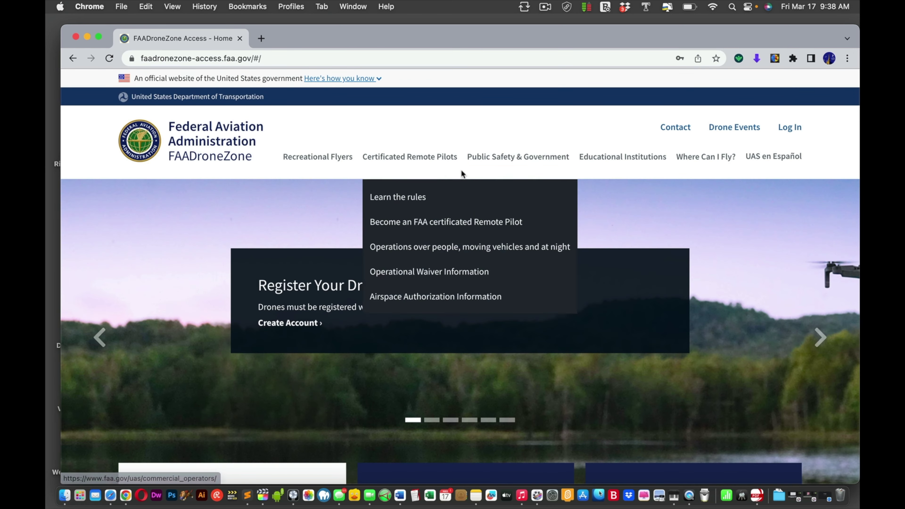
# Log in with the autofilled account and accept the system use notice to reach the Part 107 Dashboard.
pyautogui.moveTo(588, 152)
pyautogui.click(789, 128)
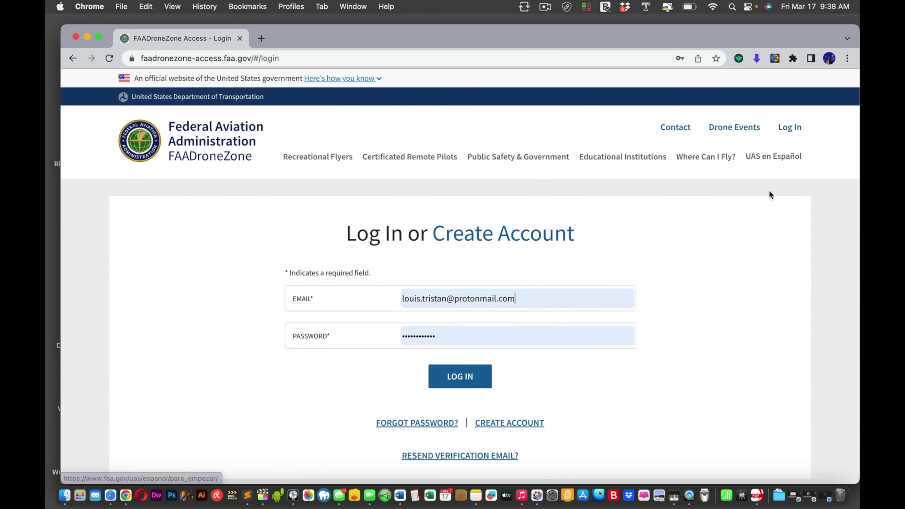
pyautogui.click(478, 377)
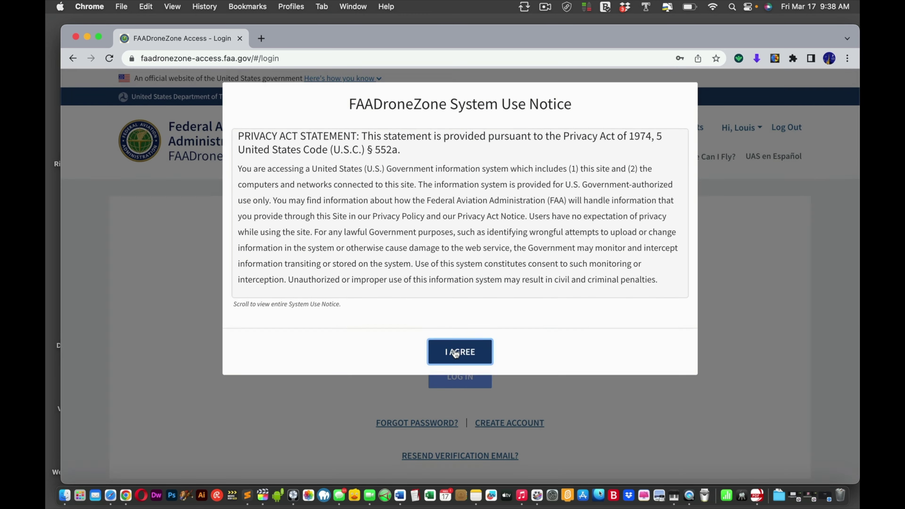
pyautogui.click(456, 352)
pyautogui.scroll(-3, 453, 353)
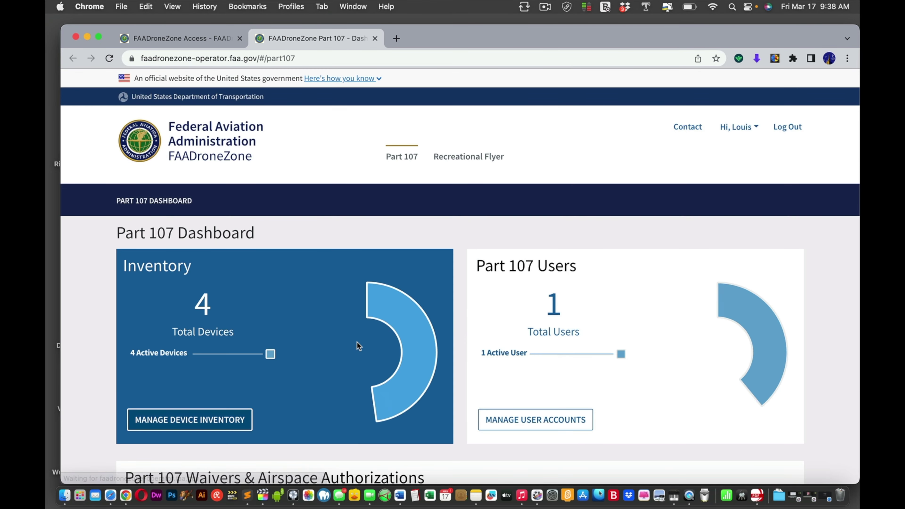
# Open the Part 107 waivers list and highlight Operation Brian's Approved status.
pyautogui.scroll(-15, 375, 322)
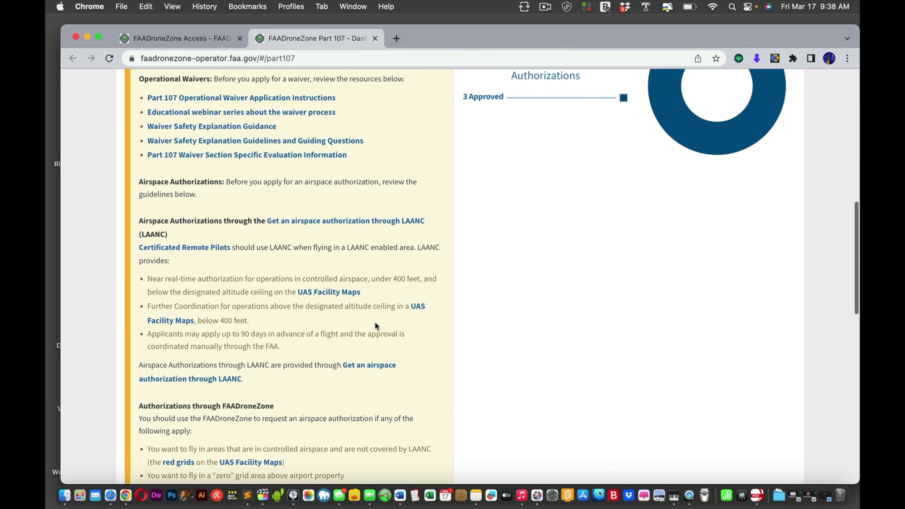
pyautogui.scroll(-8, 374, 322)
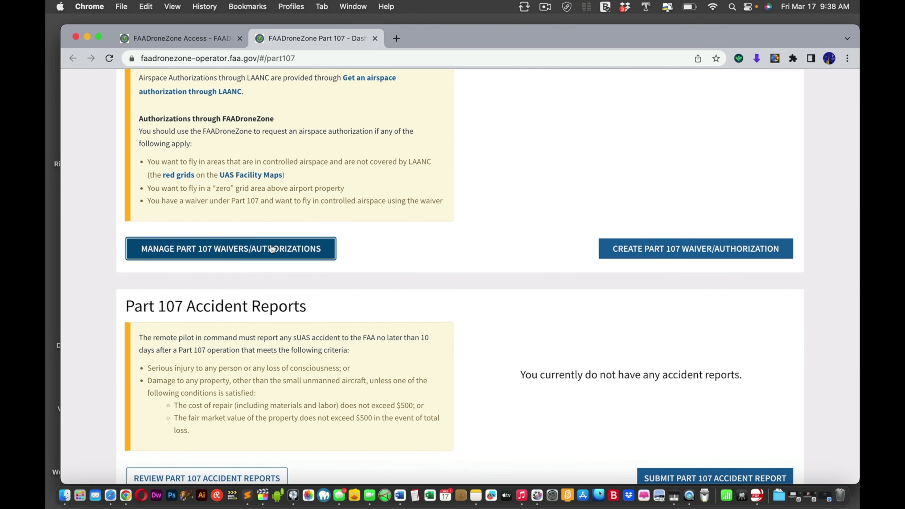
pyautogui.click(272, 249)
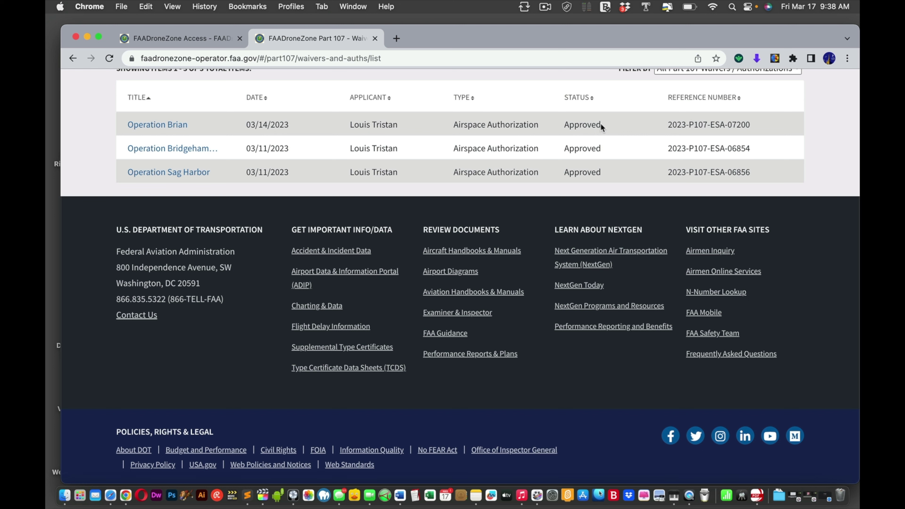
pyautogui.moveTo(600, 123); pyautogui.dragTo(562, 124)
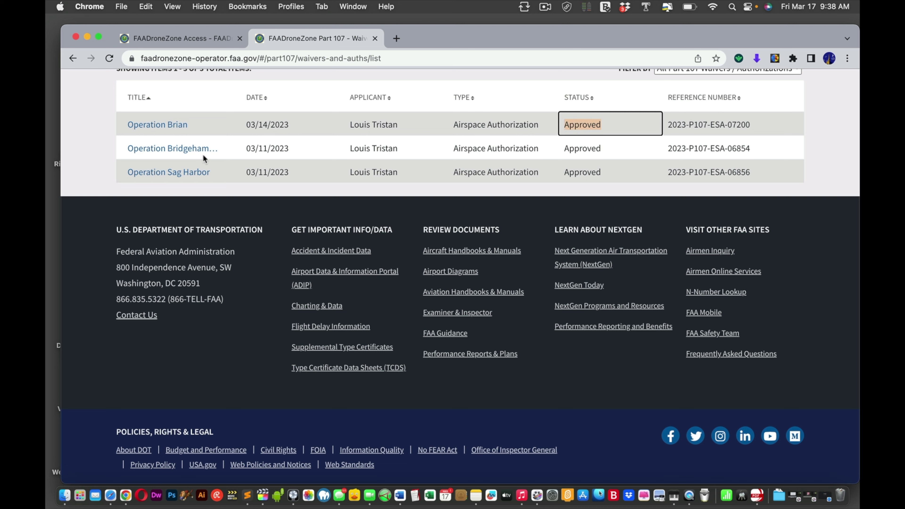
pyautogui.click(176, 128)
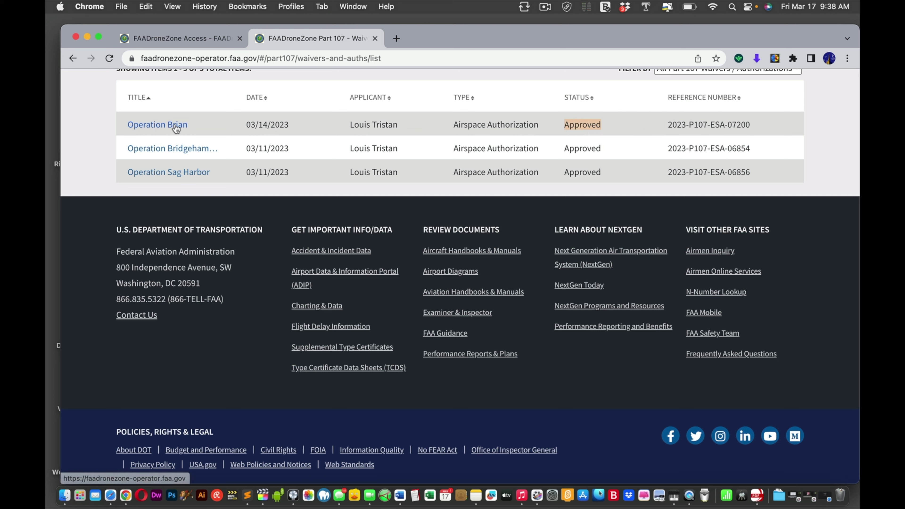
# Open Operation Brian's authorization details and download its FAA Form 7711-1 approval document.
pyautogui.click(176, 126)
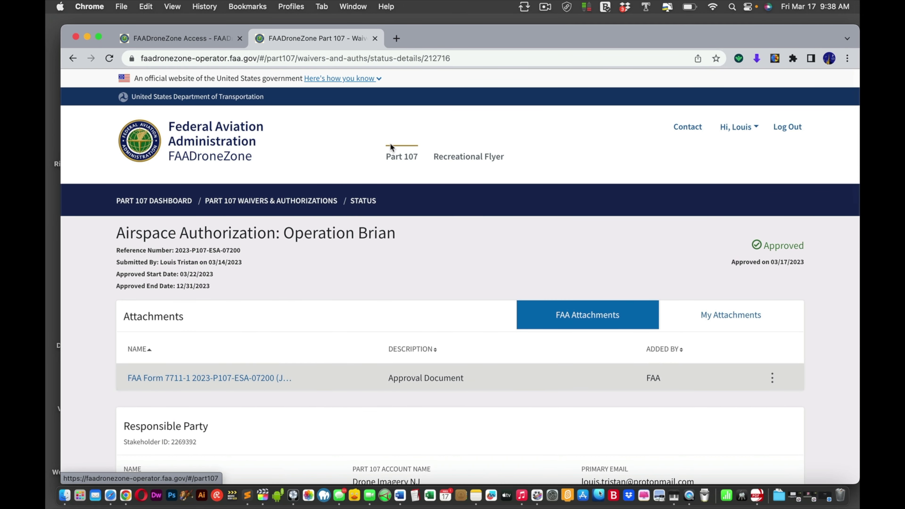
pyautogui.moveTo(759, 38)
pyautogui.mouseDown()
pyautogui.moveTo(759, 125)
pyautogui.moveTo(749, 27)
pyautogui.mouseUp()
pyautogui.scroll(-5, 605, 184)
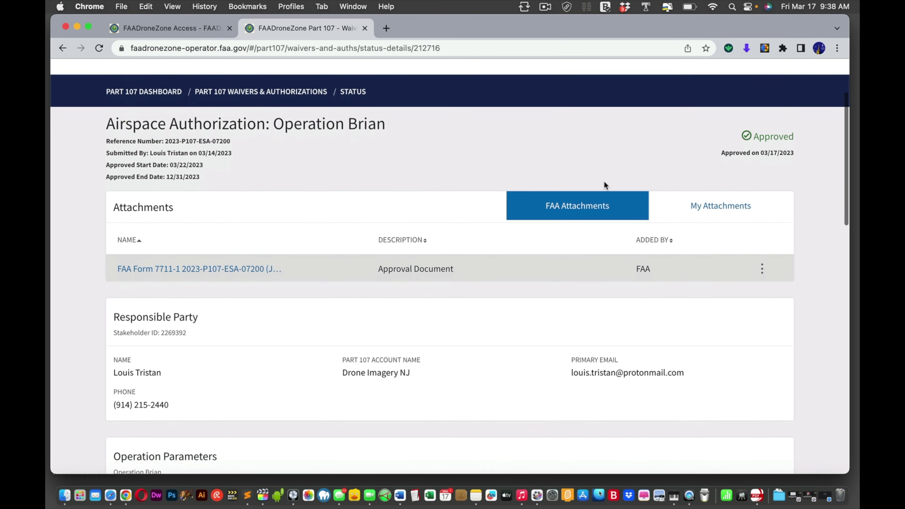
pyautogui.scroll(-1, 604, 185)
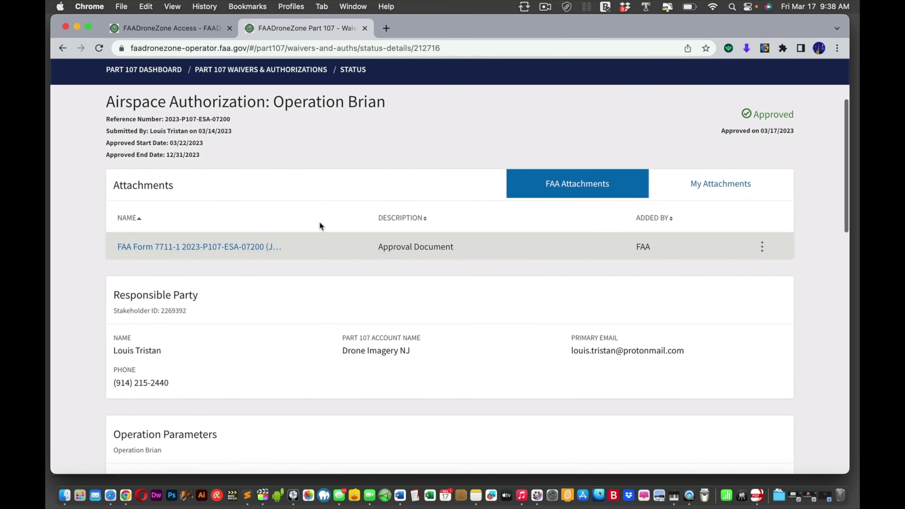
pyautogui.click(238, 249)
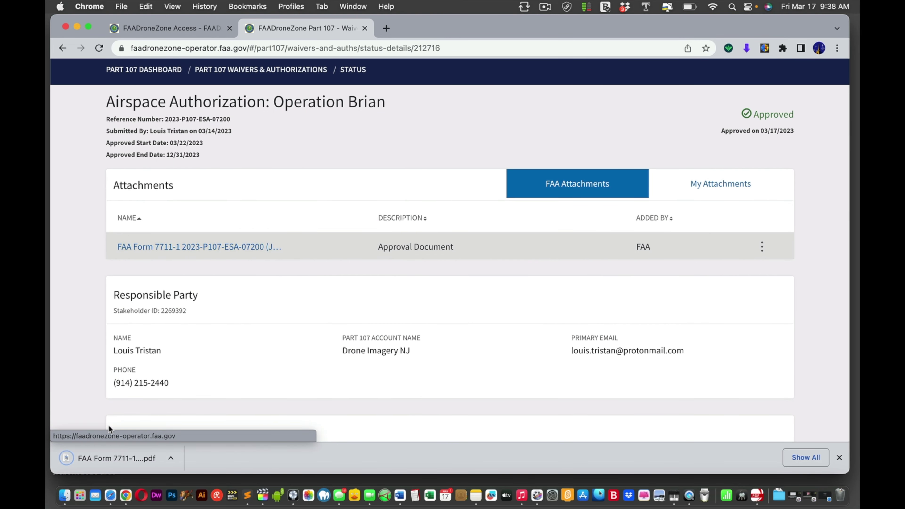
# Open the downloaded 07200 approval PDF and scroll through its page-3 operations-area map.
pyautogui.click(97, 456)
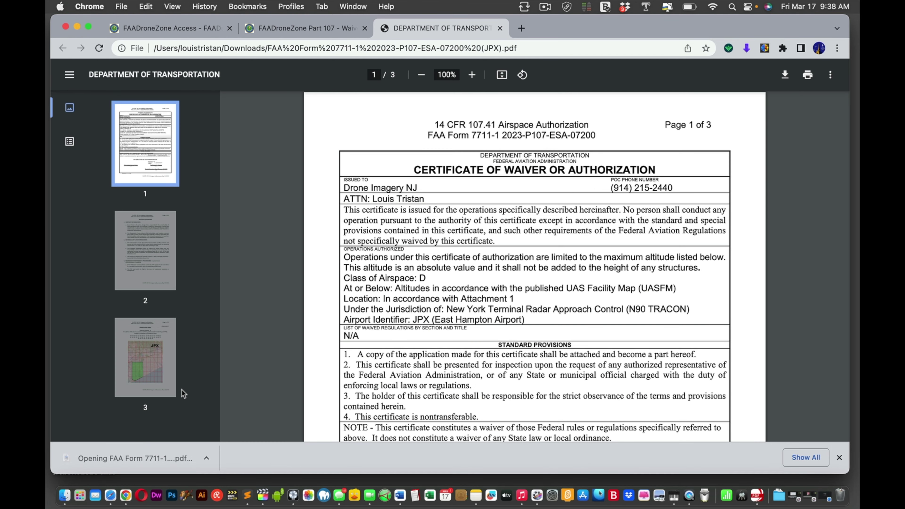
pyautogui.click(151, 364)
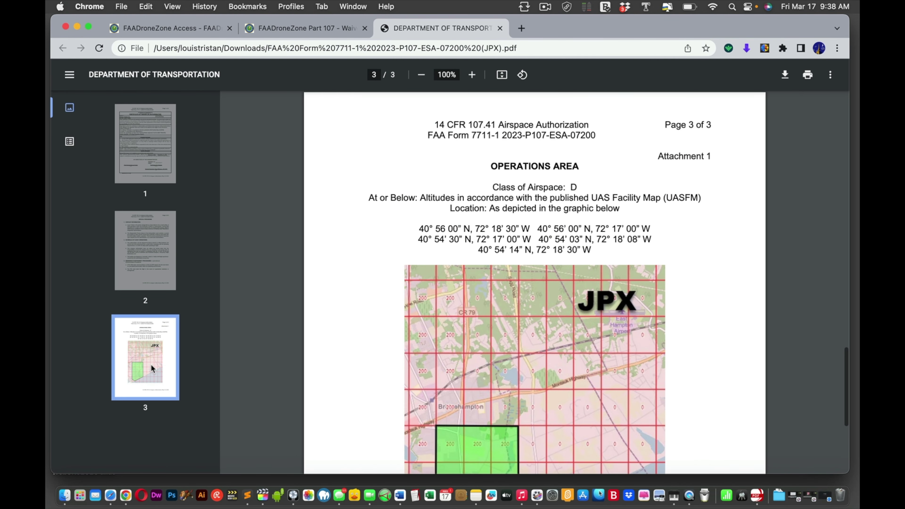
pyautogui.scroll(-5, 468, 357)
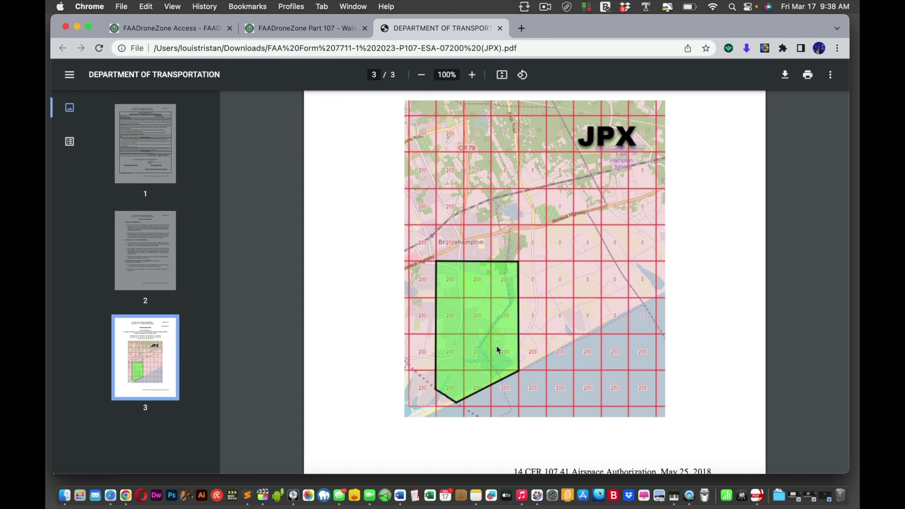
pyautogui.scroll(-3, 486, 365)
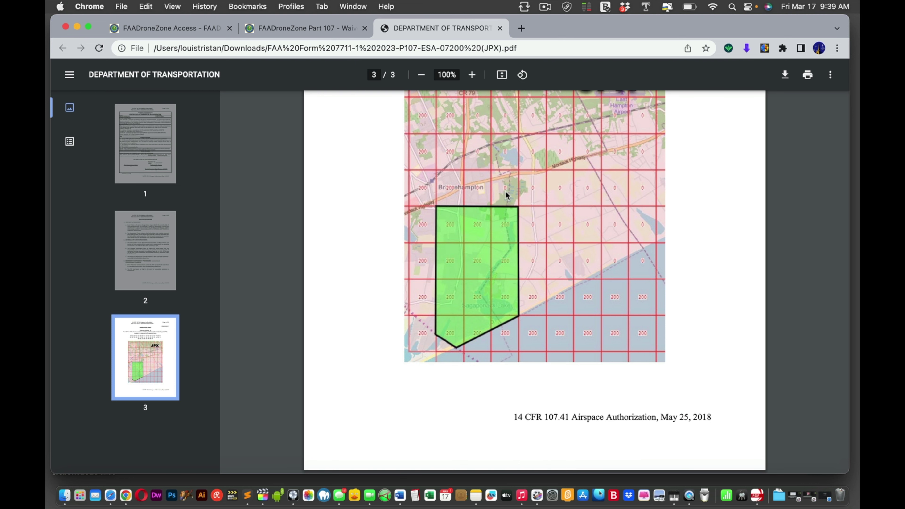
# Zoom the approval PDF to 150% and scroll over the green operations-area map.
pyautogui.press('super+equal')
pyautogui.press('super+equal')
pyautogui.press('super+equal')
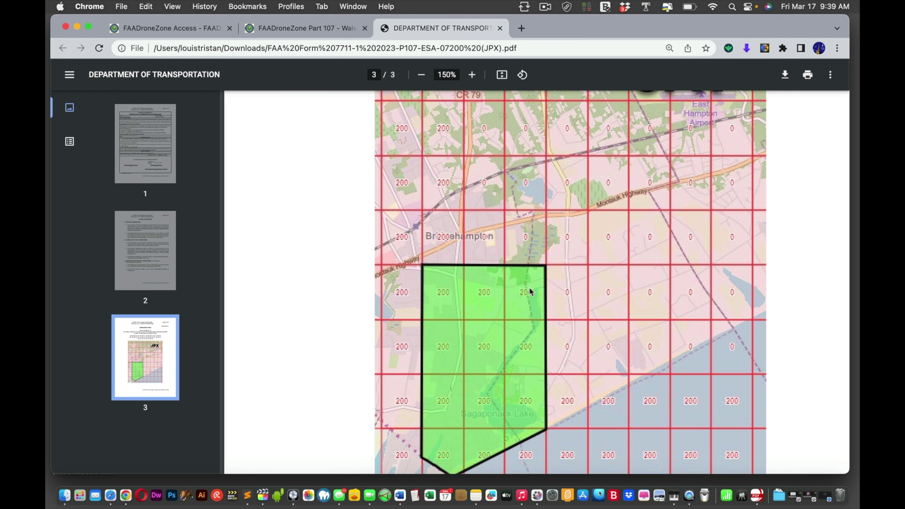
pyautogui.scroll(-3, 530, 288)
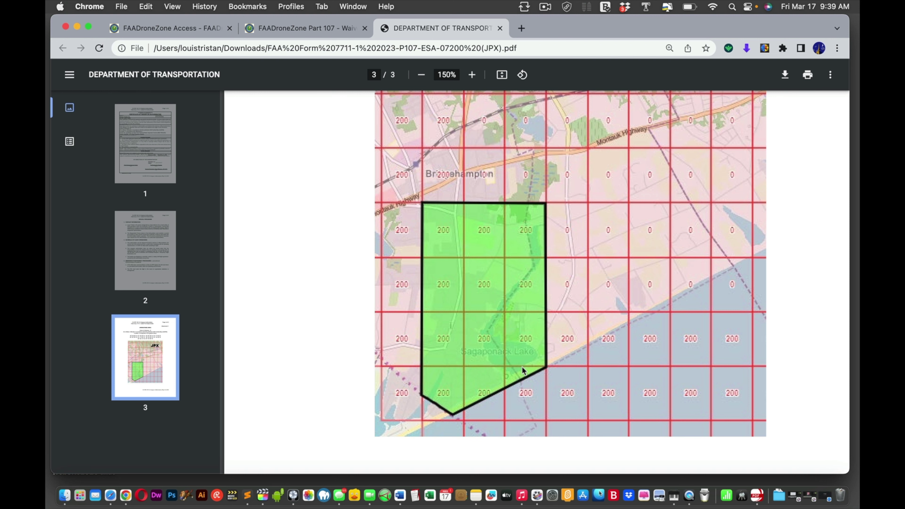
pyautogui.scroll(-3, 510, 380)
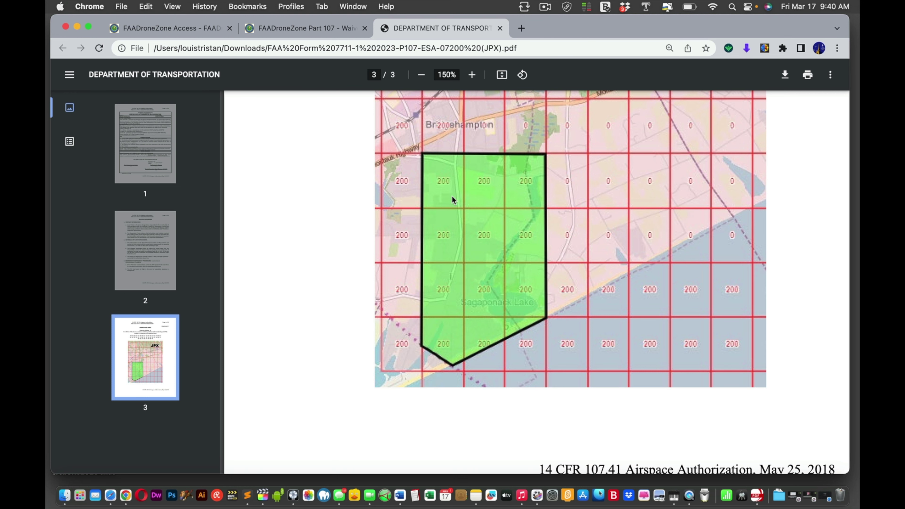
pyautogui.scroll(3, 452, 196)
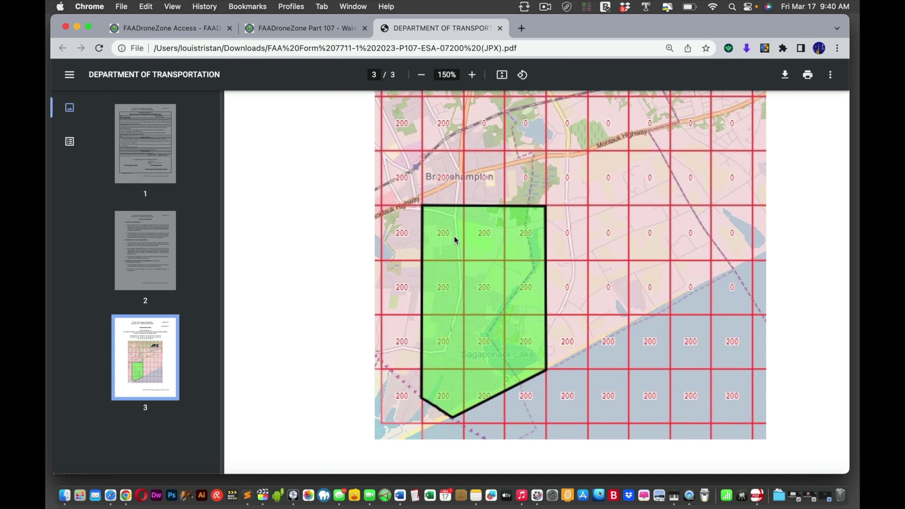
pyautogui.scroll(-7, 503, 322)
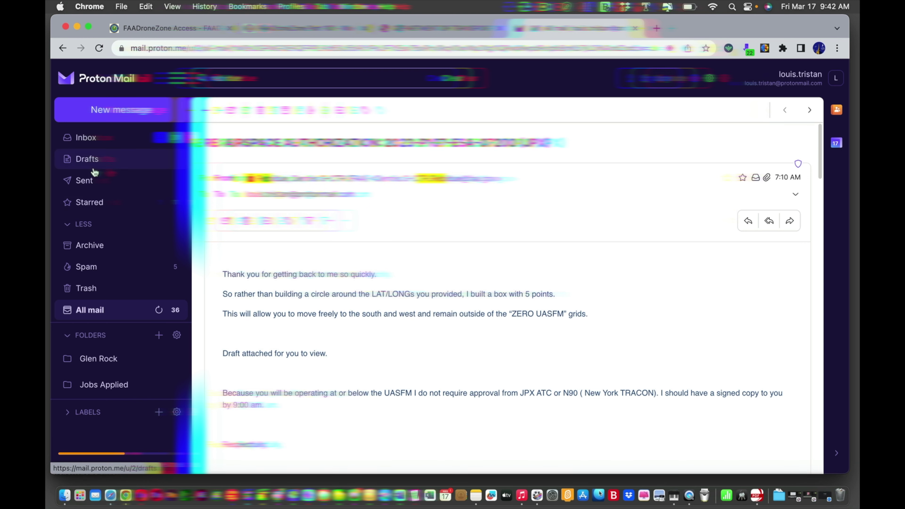
# Read the earlier FAA email about the 1.00 NM radius, then return to Operation Brian's authorization page.
pyautogui.click(63, 48)
pyautogui.click(396, 184)
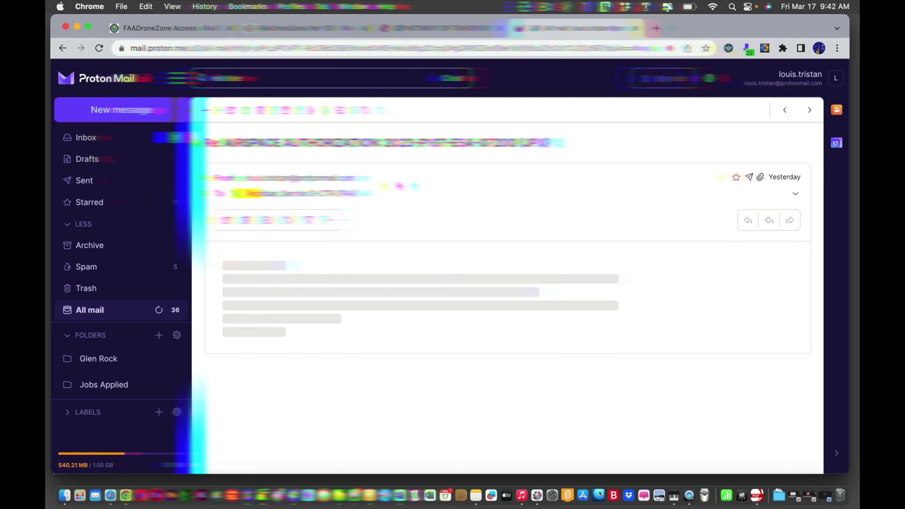
pyautogui.scroll(-15, 513, 296)
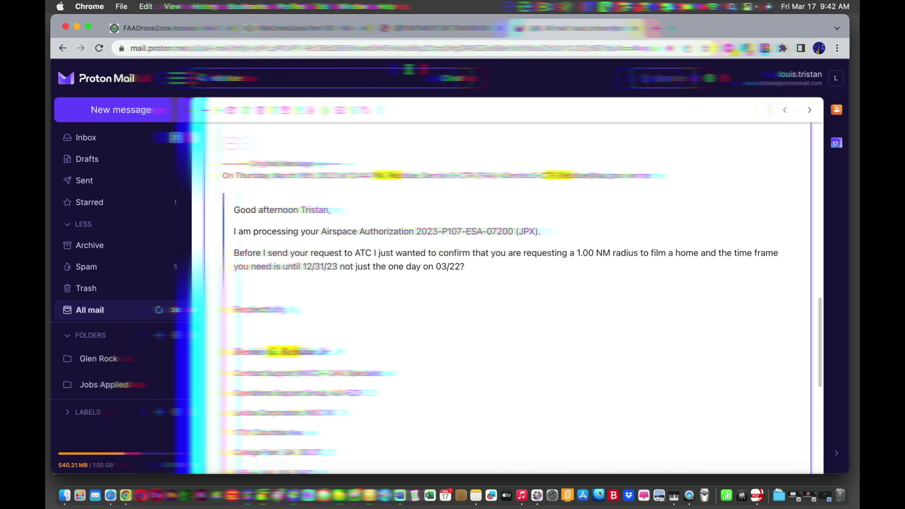
pyautogui.click(328, 28)
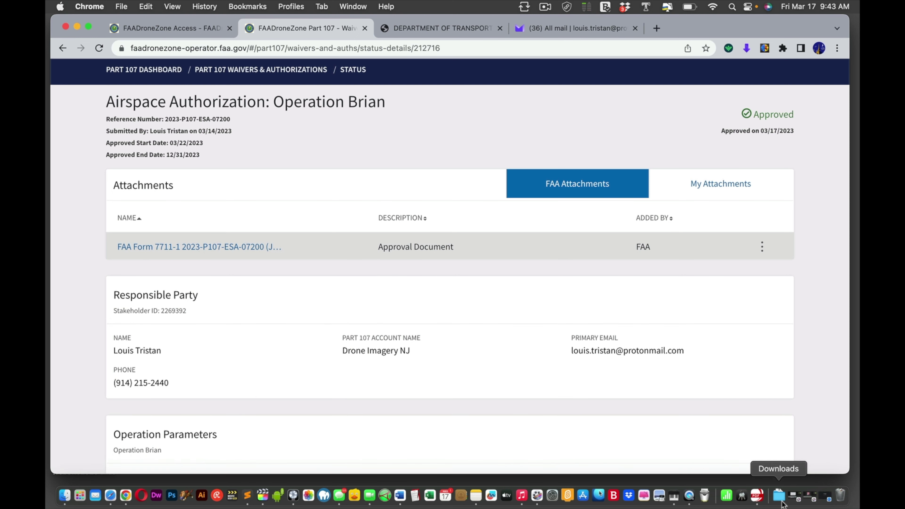
# Check the Downloads stack, then return to the approval PDF's map and review the five-sided green area.
pyautogui.click(779, 495)
pyautogui.click(715, 24)
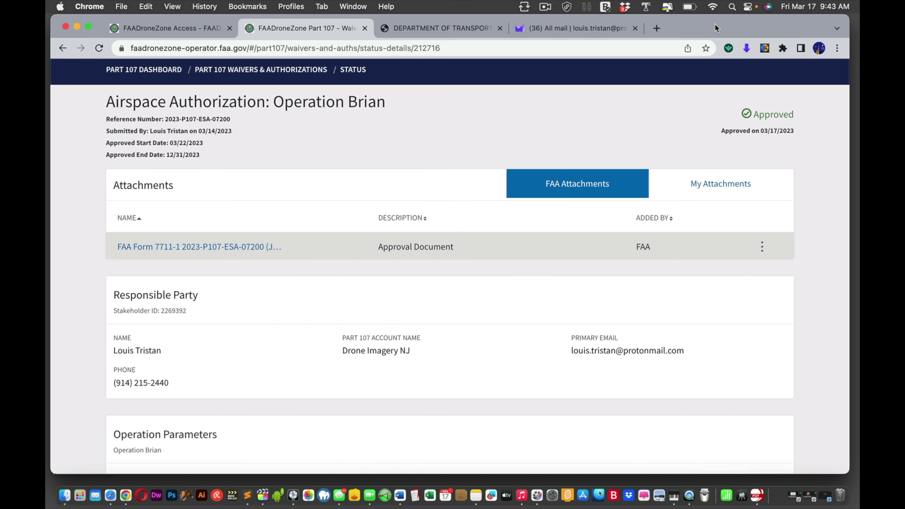
pyautogui.moveTo(715, 24)
pyautogui.mouseDown()
pyautogui.moveTo(725, 206)
pyautogui.moveTo(721, 22)
pyautogui.mouseUp()
pyautogui.click(449, 28)
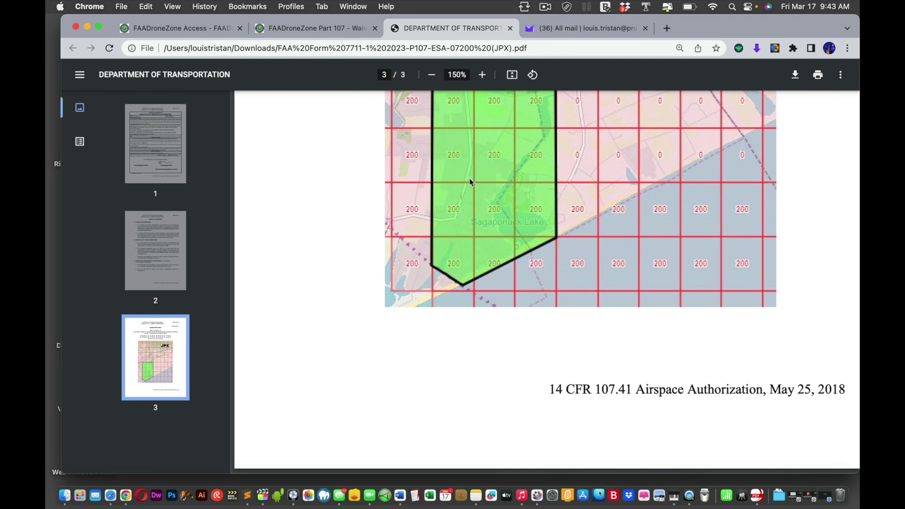
pyautogui.scroll(6, 533, 250)
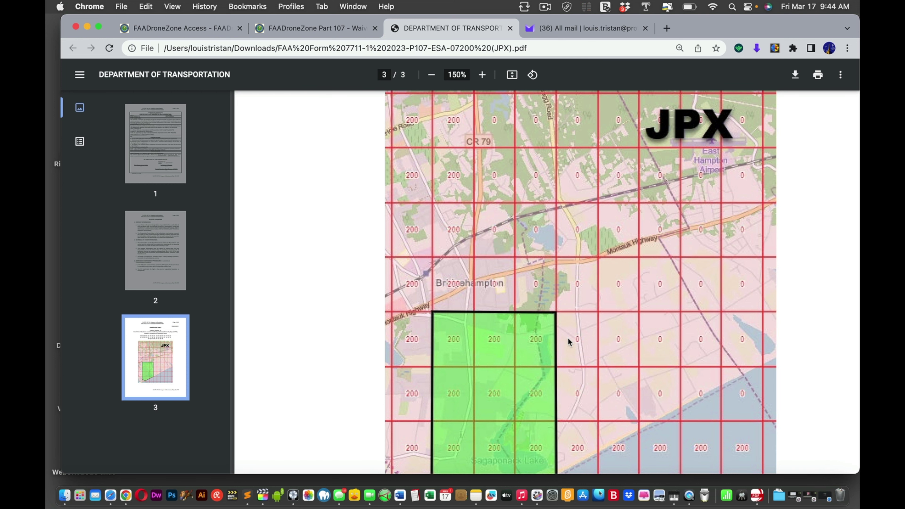
pyautogui.scroll(-5, 549, 351)
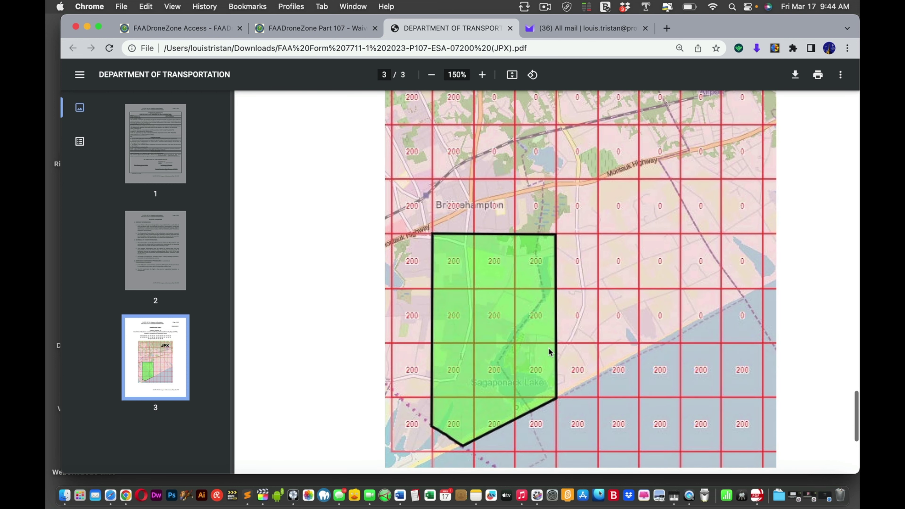